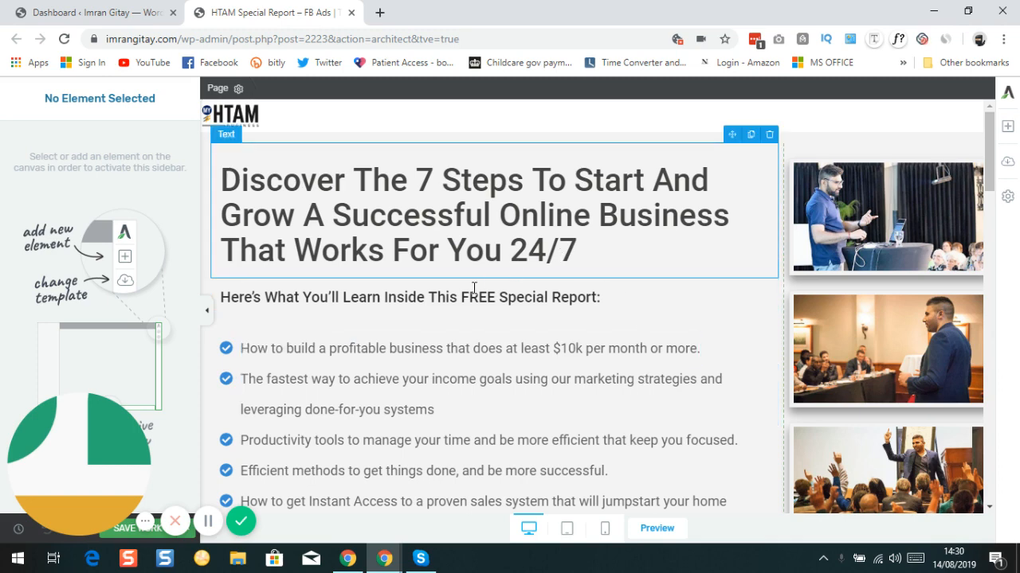
- Review the special report landing page from its headline through the founder section and testimonials to the footer policy links
scroll(480, 298, down, 1)
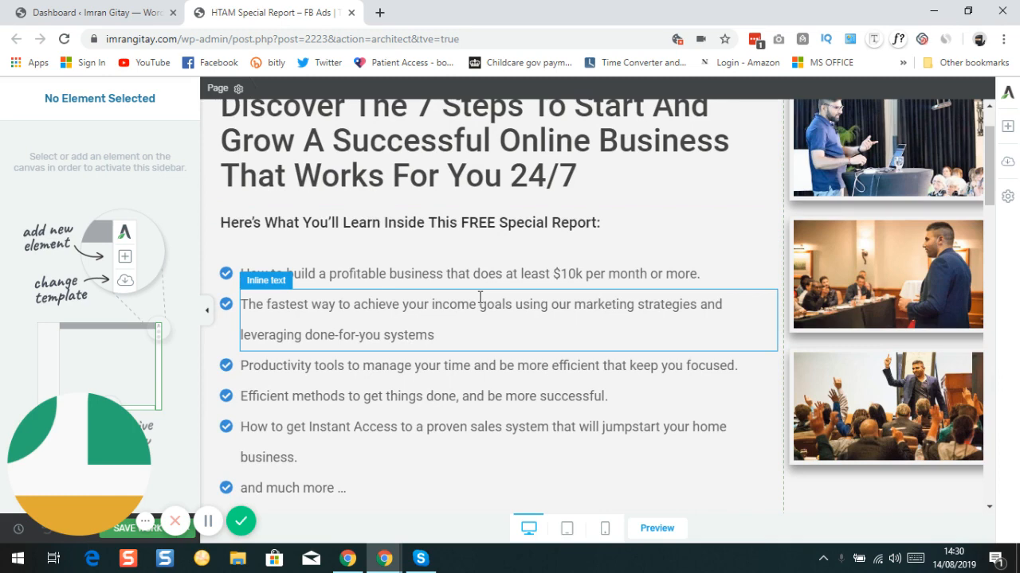
scroll(465, 290, up, 1)
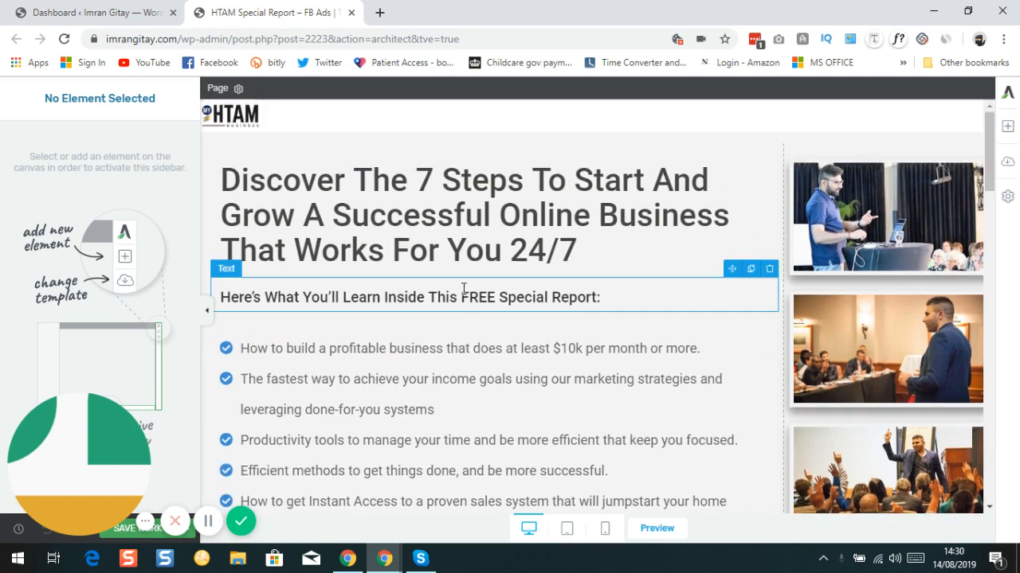
scroll(369, 216, down, 6)
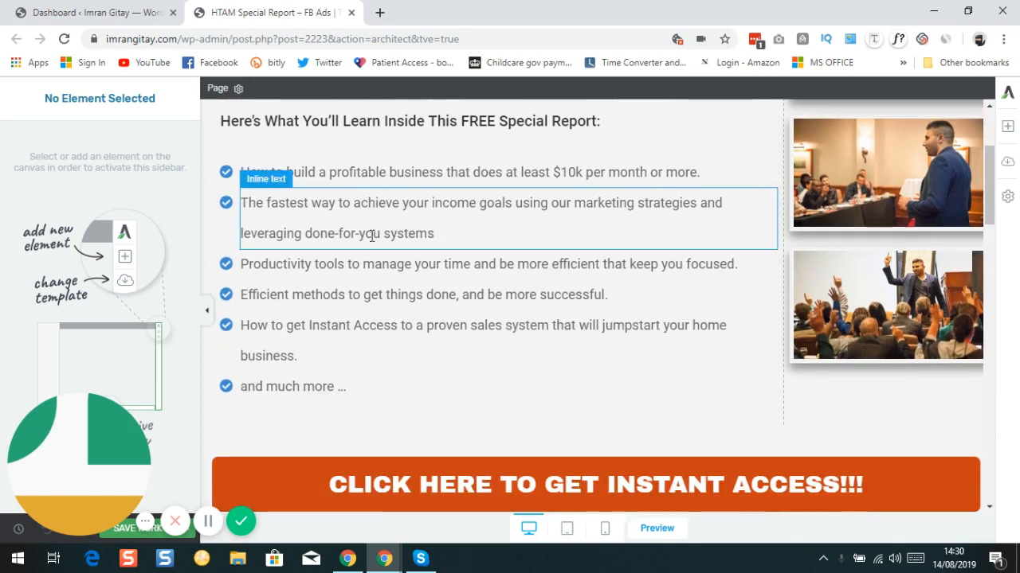
scroll(501, 271, down, 4)
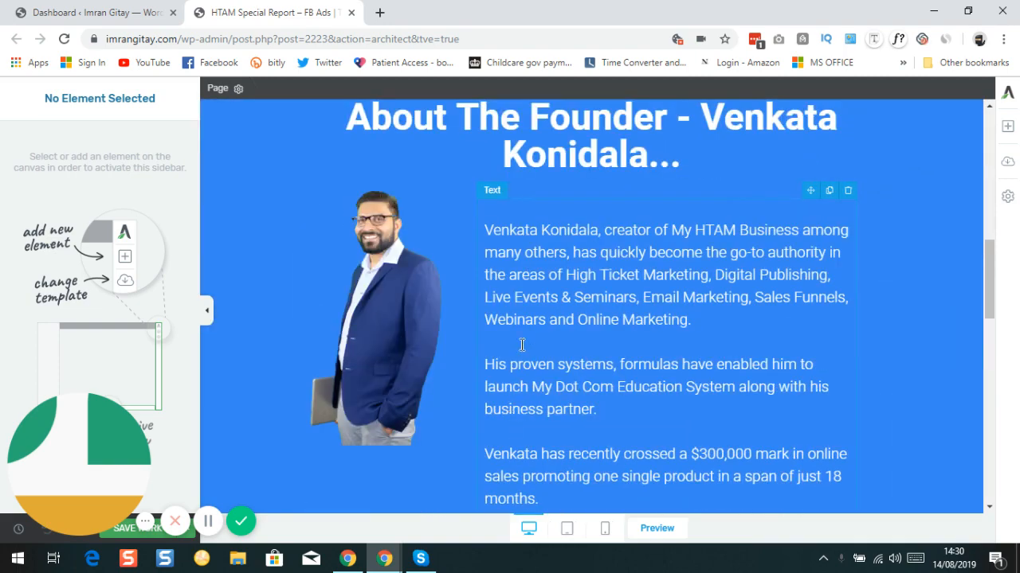
scroll(520, 276, up, 5)
scroll(521, 277, up, 5)
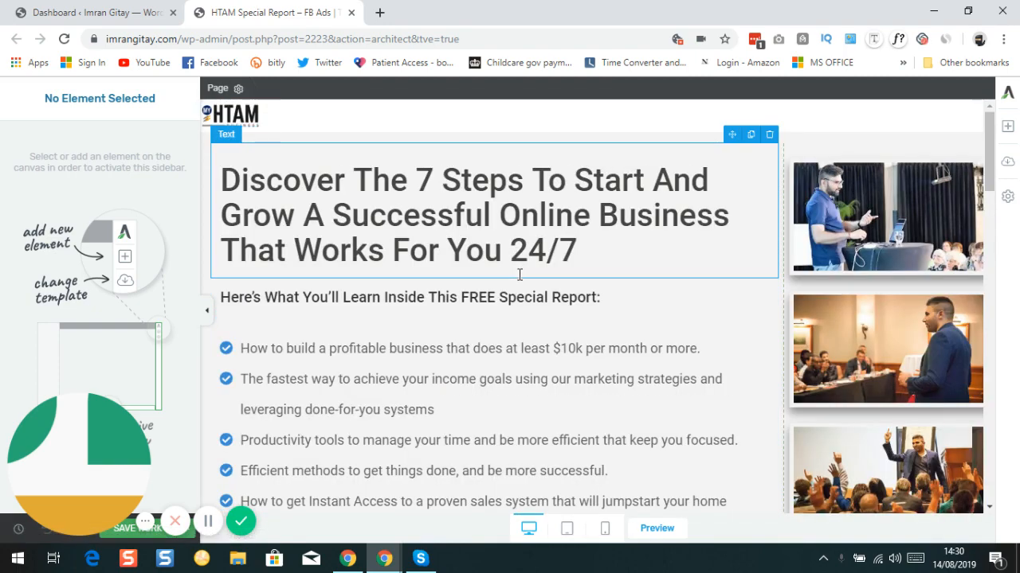
scroll(521, 273, down, 10)
scroll(519, 275, down, 12)
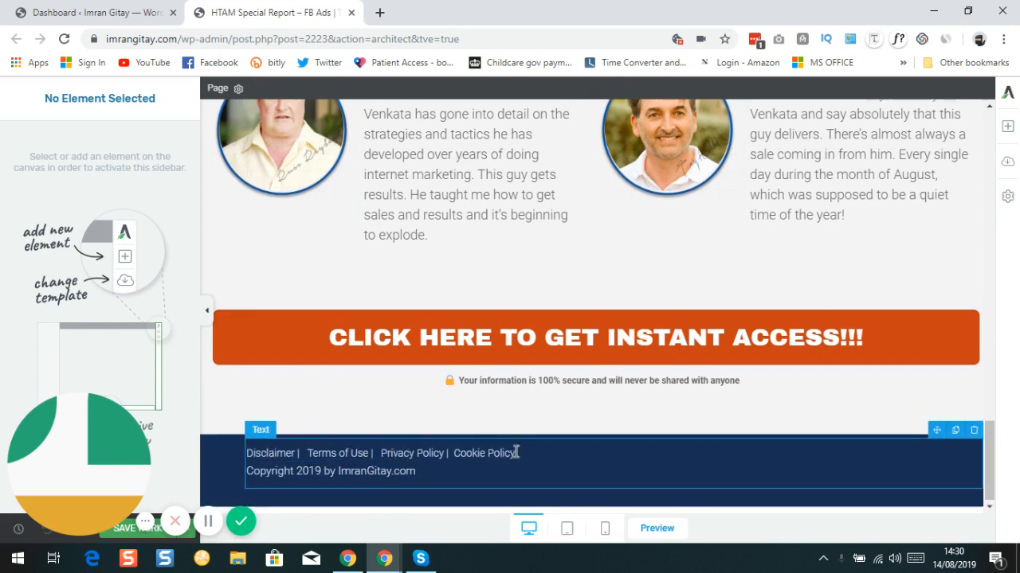
scroll(515, 451, up, 3)
scroll(516, 448, up, 15)
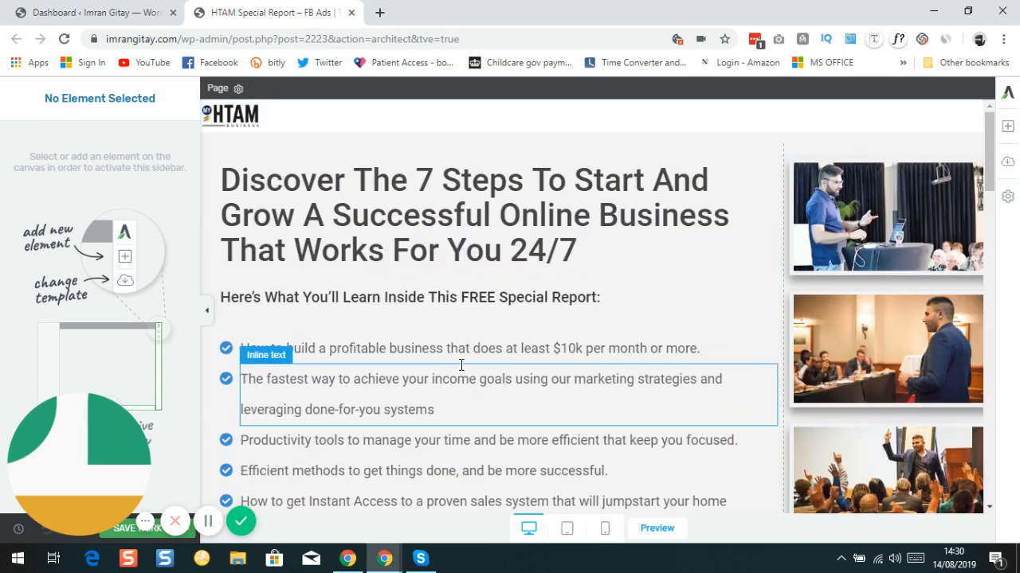
scroll(462, 365, down, 1)
scroll(462, 365, down, 7)
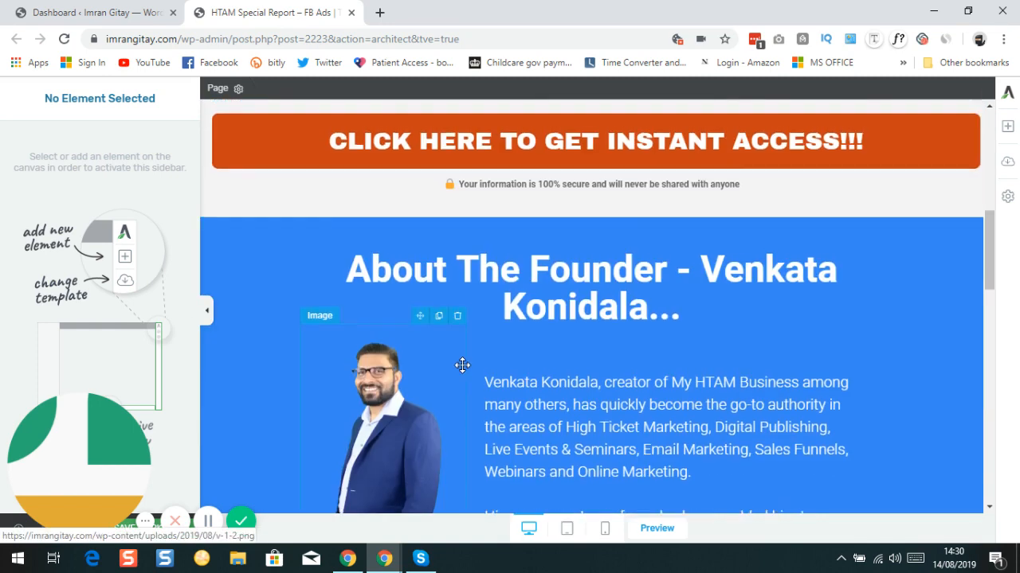
scroll(464, 303, up, 1)
- Preview the landing page in a new browser tab and open the opt-in popup from its "CLICK HERE TO GET INSTANT ACCESS!!!" button
click(476, 218)
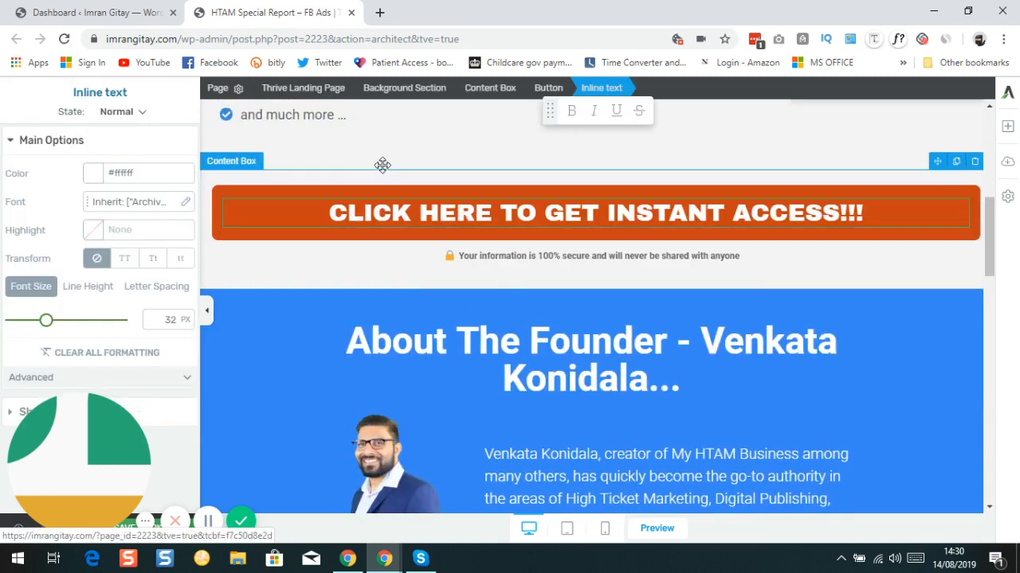
click(648, 531)
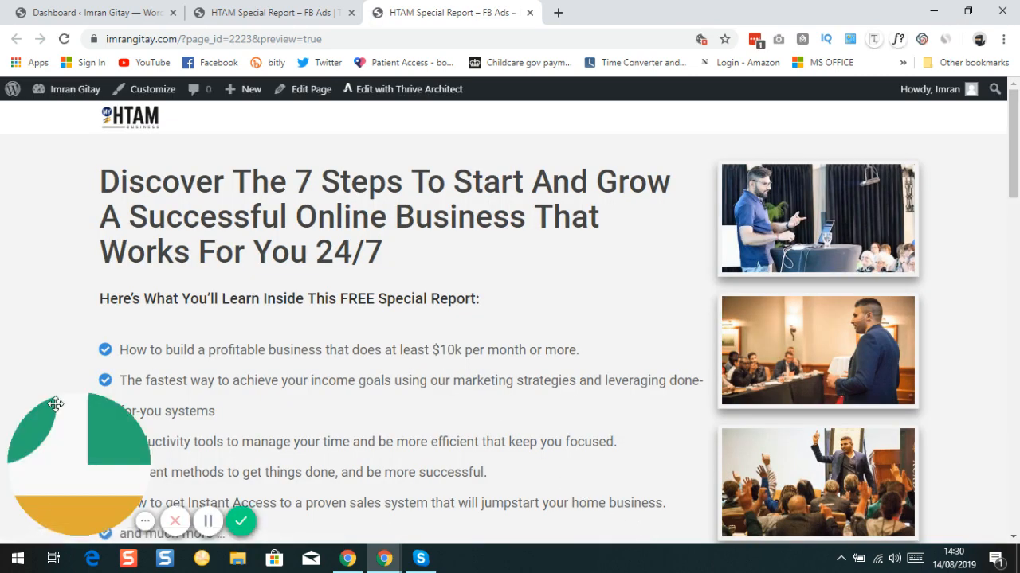
scroll(398, 410, down, 4)
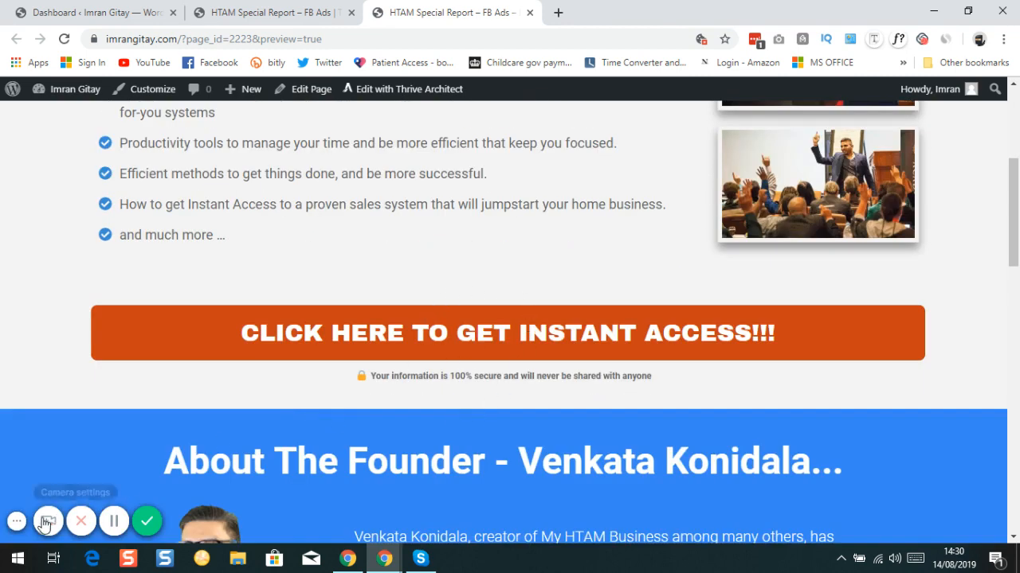
click(17, 525)
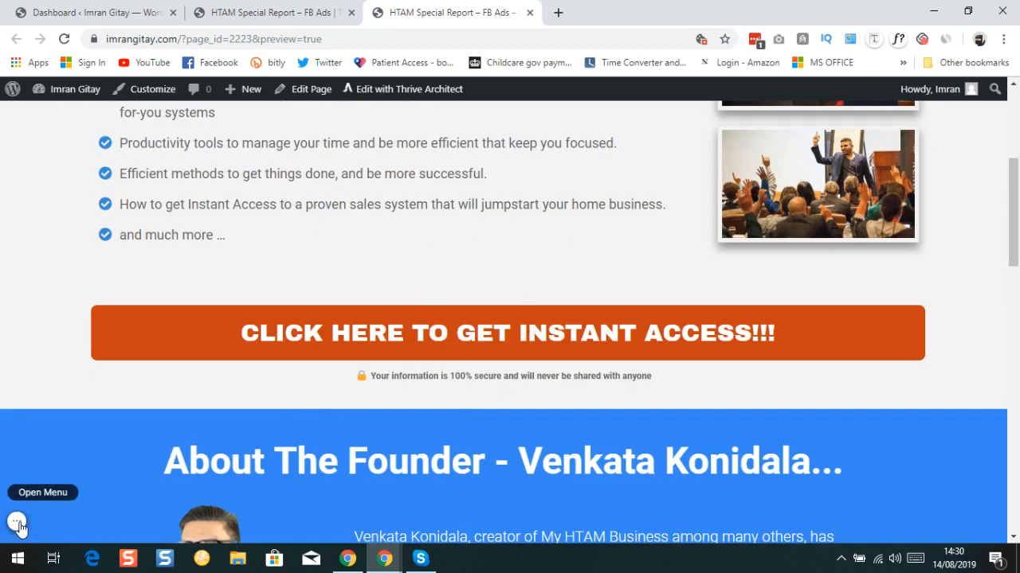
click(17, 524)
click(18, 524)
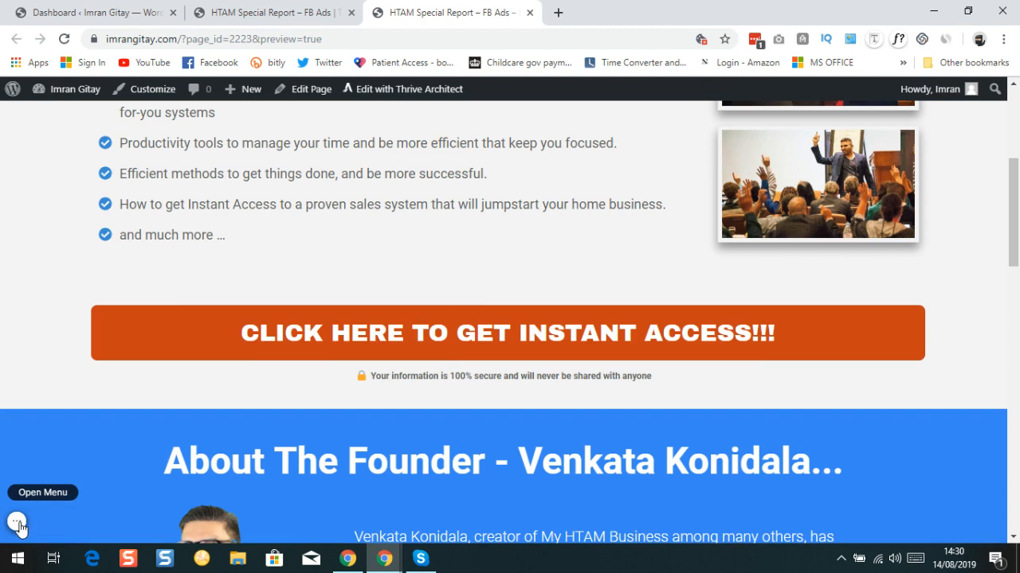
click(526, 339)
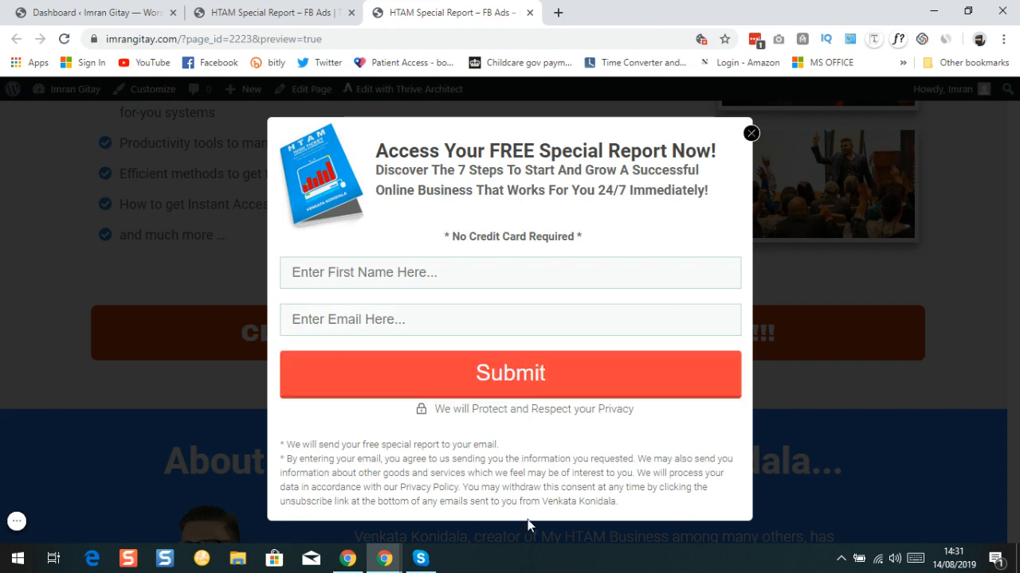
- Switch to the WordPress dashboard and open Thrive Leads
click(81, 18)
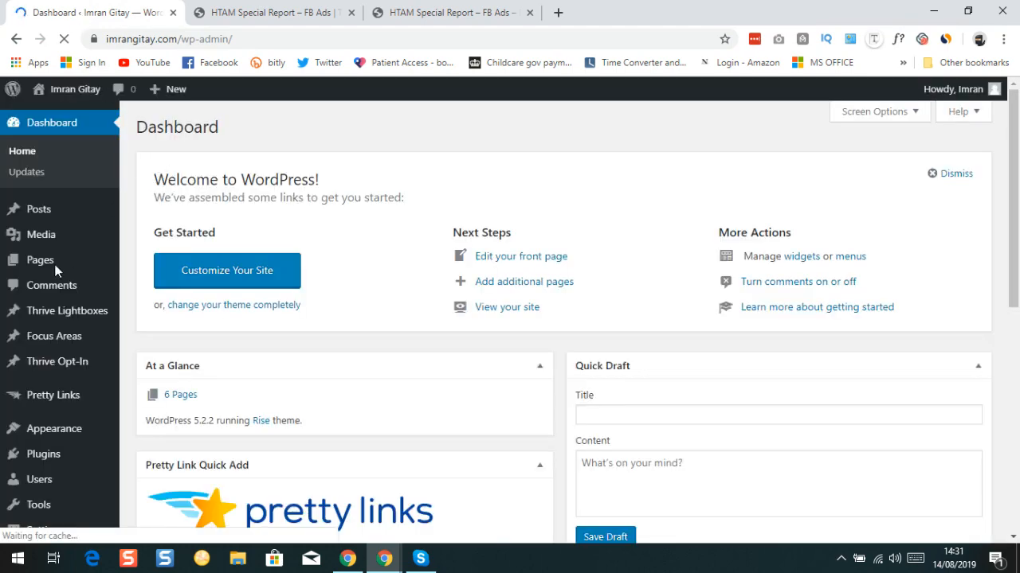
scroll(20, 306, down, 1)
scroll(20, 310, down, 4)
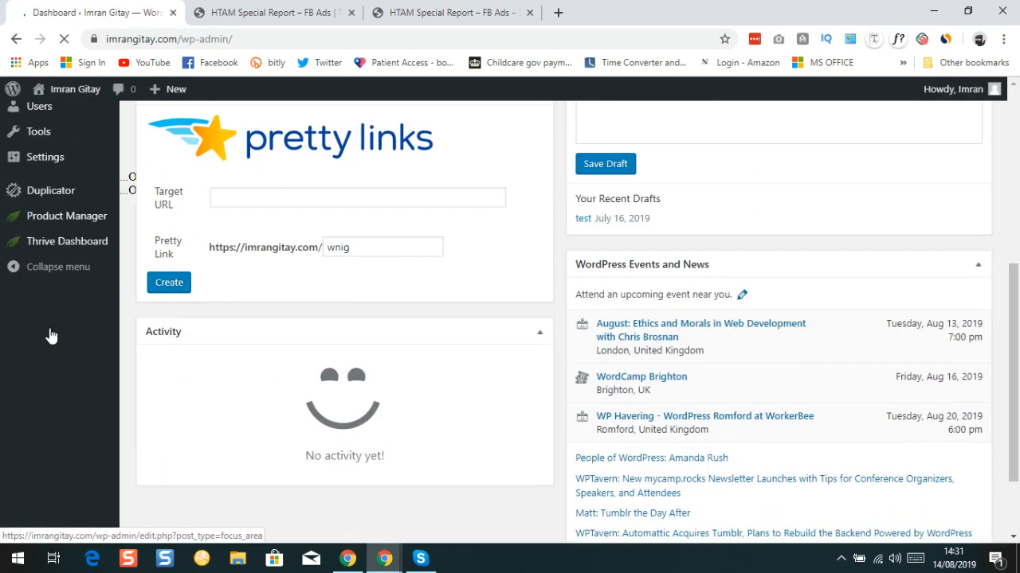
scroll(48, 336, down, 2)
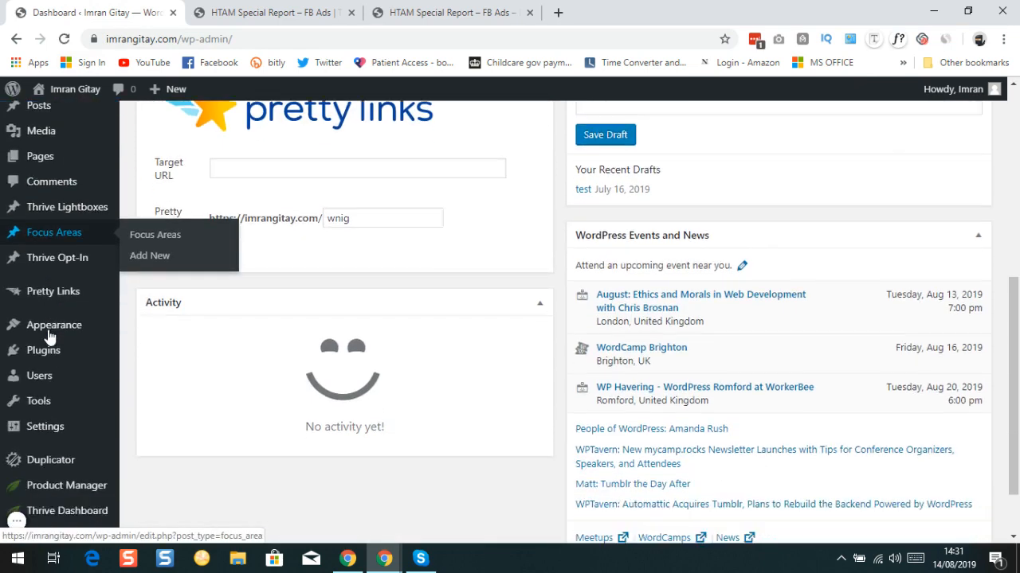
scroll(47, 337, down, 1)
mouse_move(48, 503)
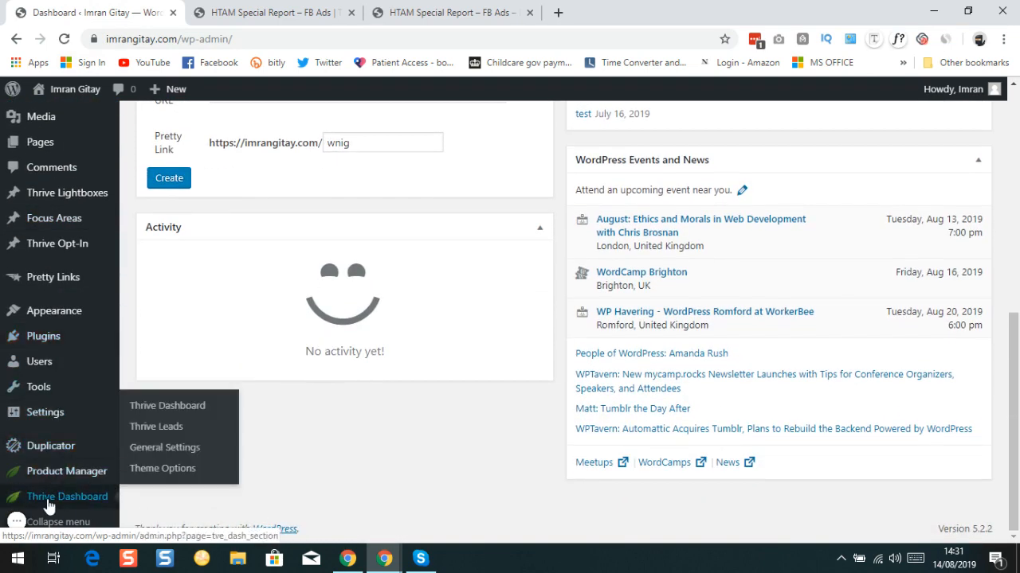
click(161, 430)
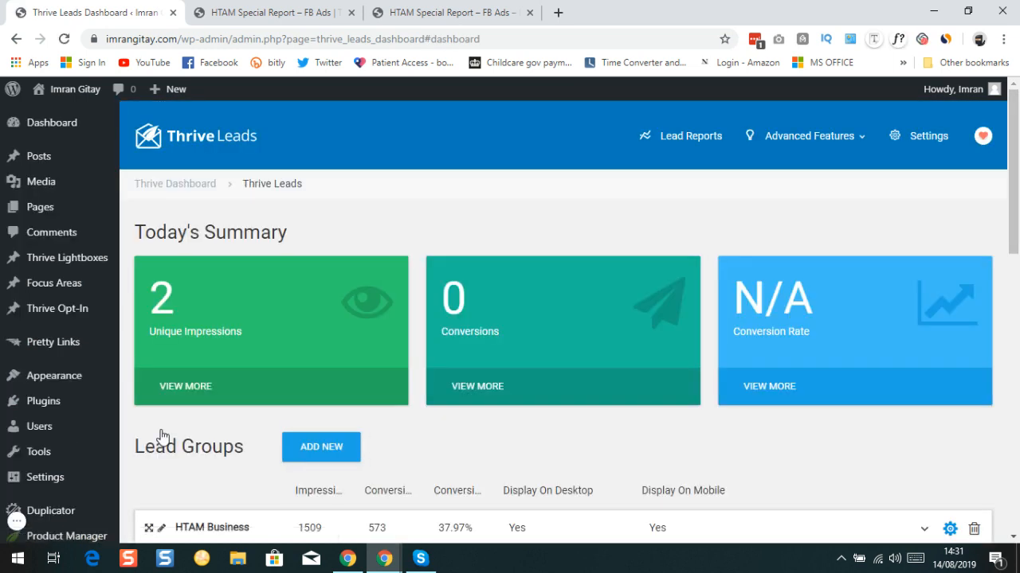
- Add a new lead group named "HTAM Business FB ad"
scroll(263, 364, down, 2)
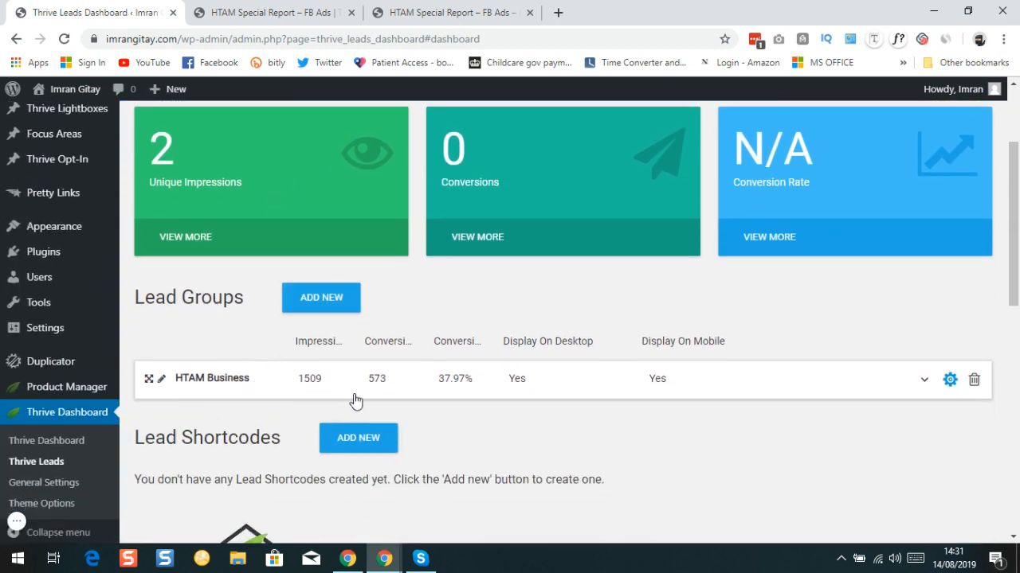
click(322, 297)
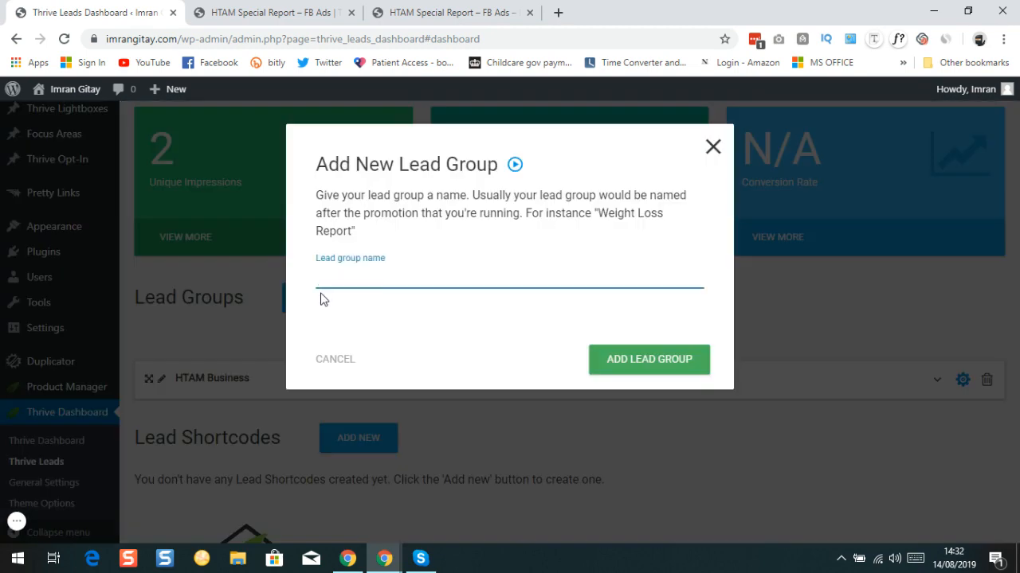
text(HTAM Business FB ad)
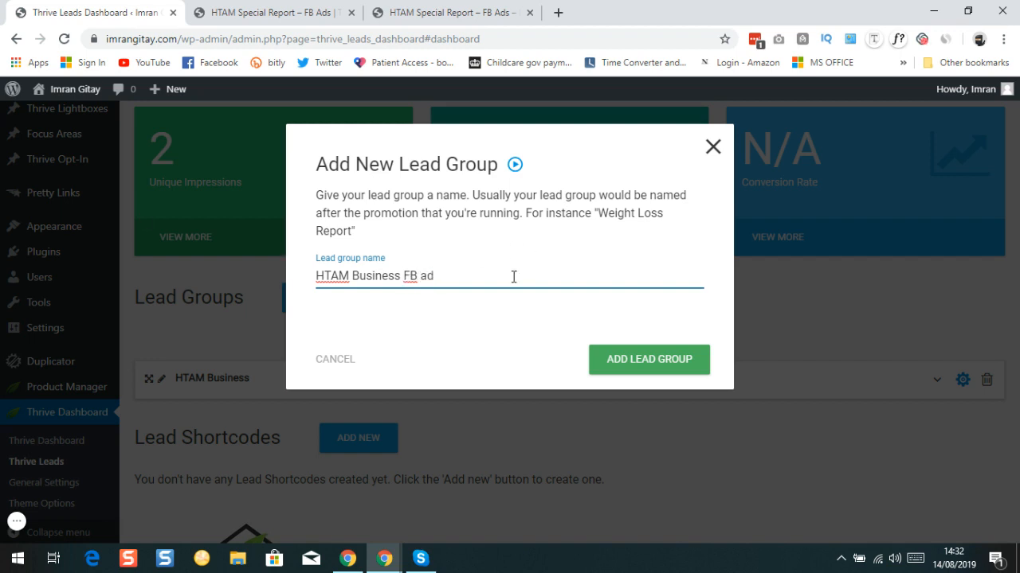
click(649, 359)
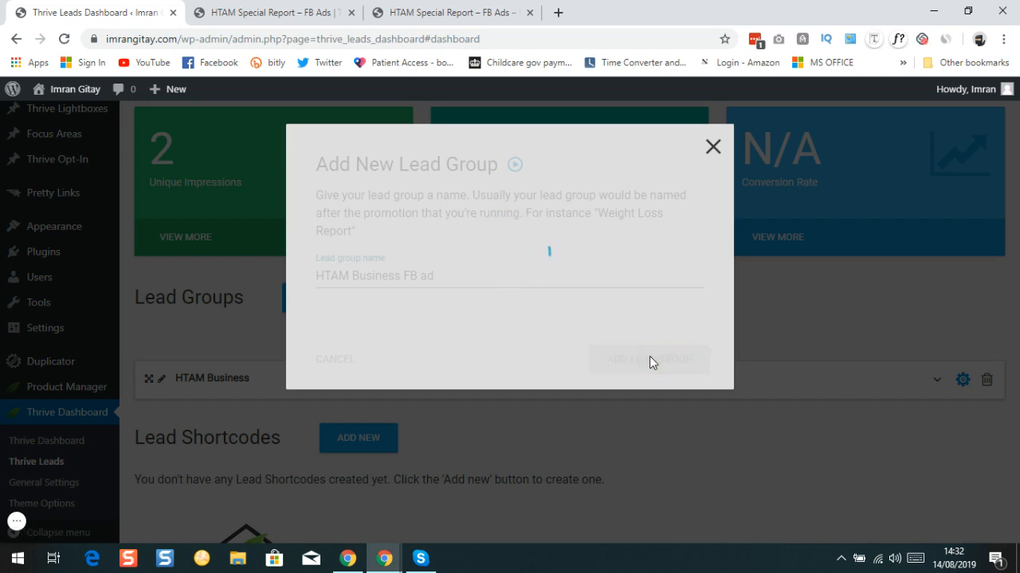
- Add a Lightbox opt-in form type to the HTAM Business FB ad lead group
scroll(649, 363, down, 1)
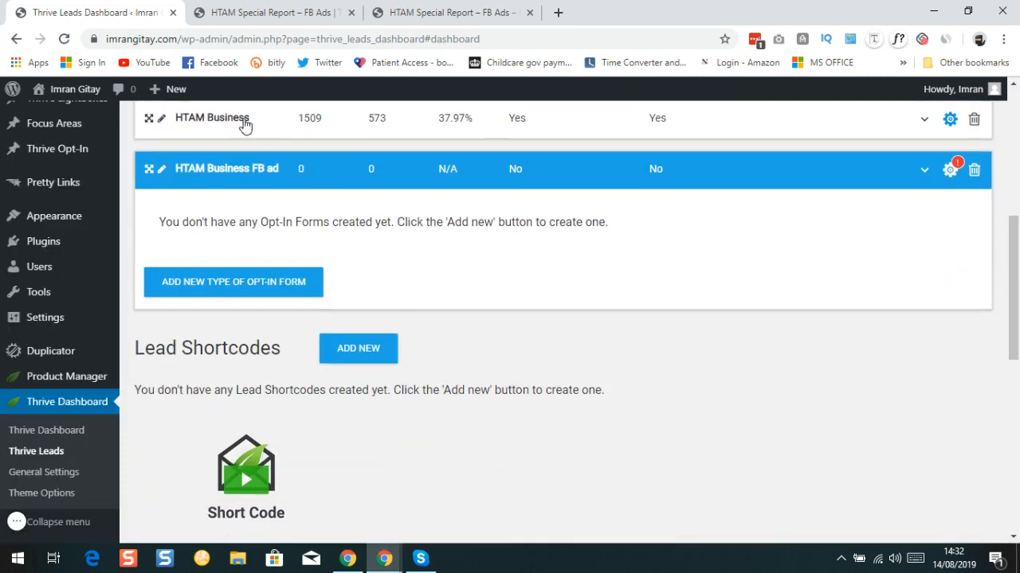
click(221, 287)
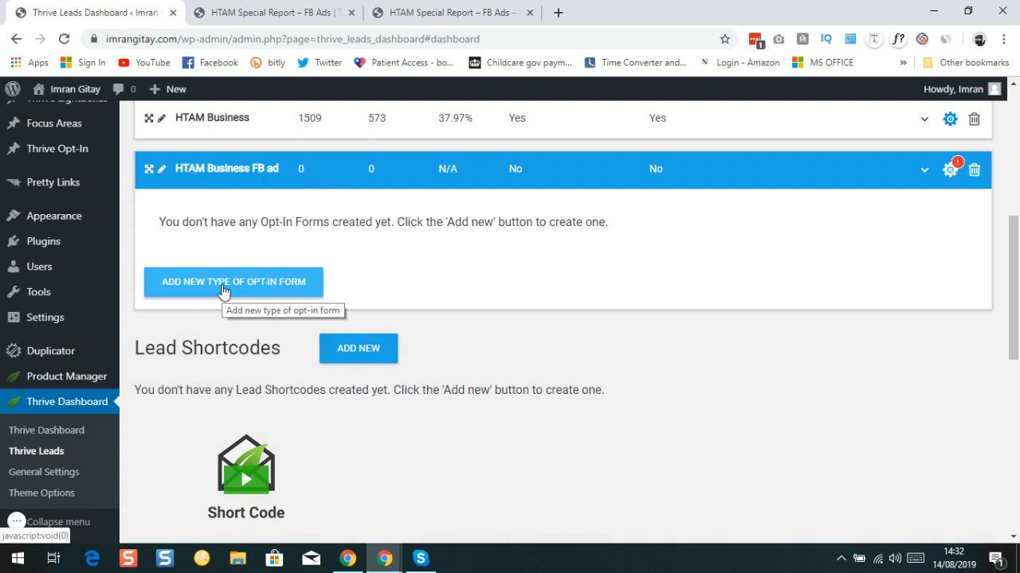
click(249, 291)
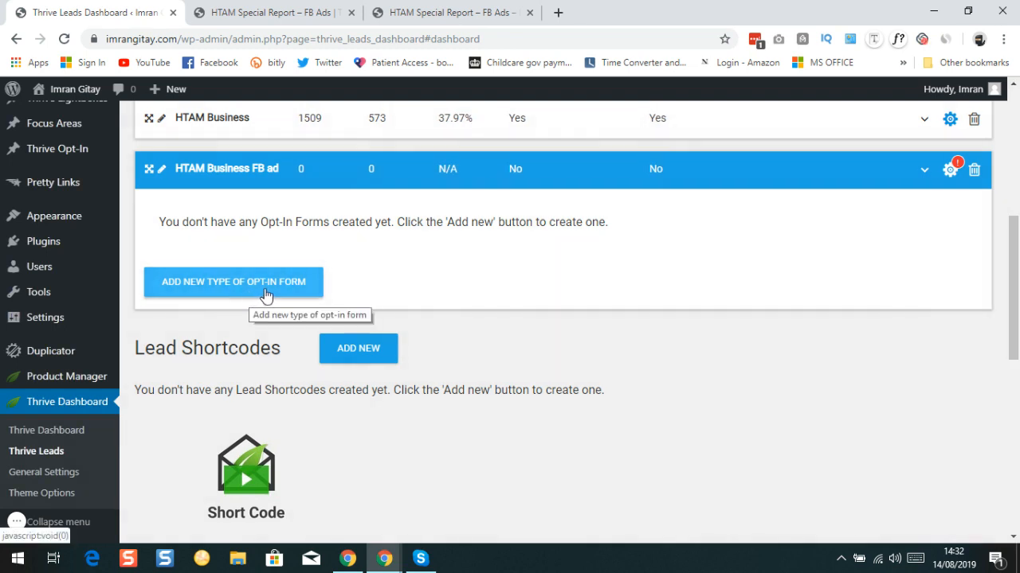
scroll(282, 237, up, 3)
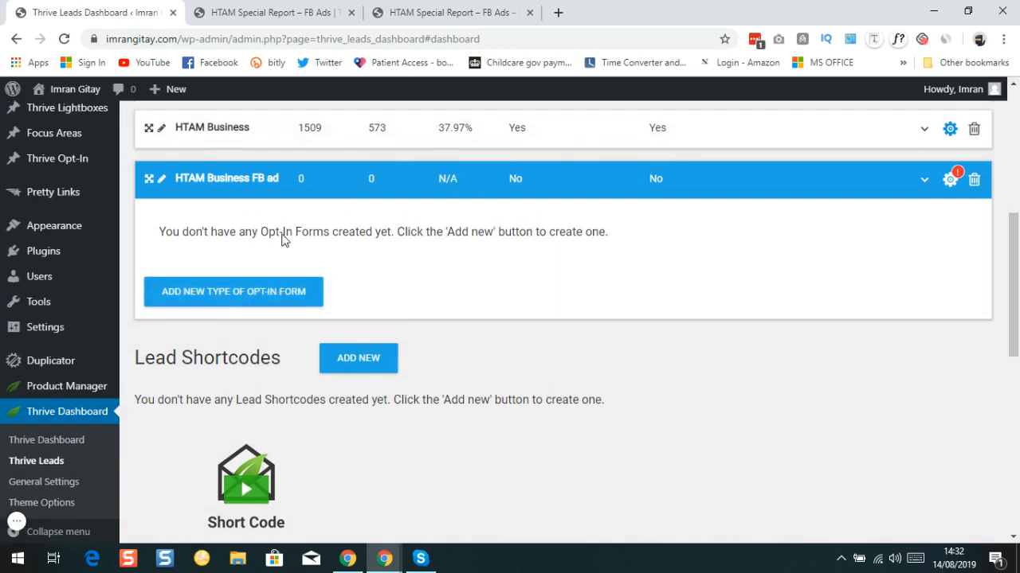
scroll(435, 348, down, 1)
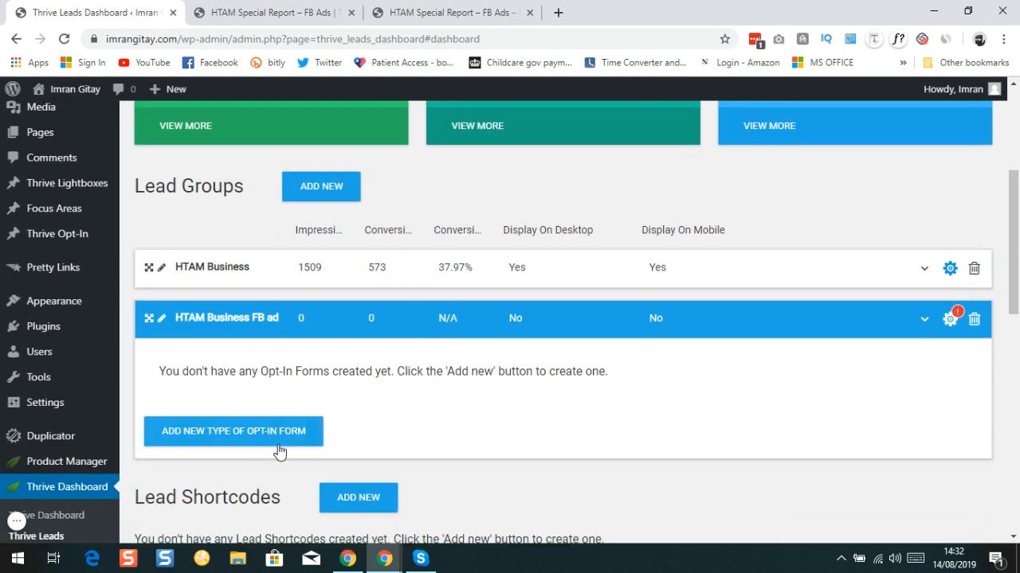
scroll(276, 448, down, 2)
click(283, 290)
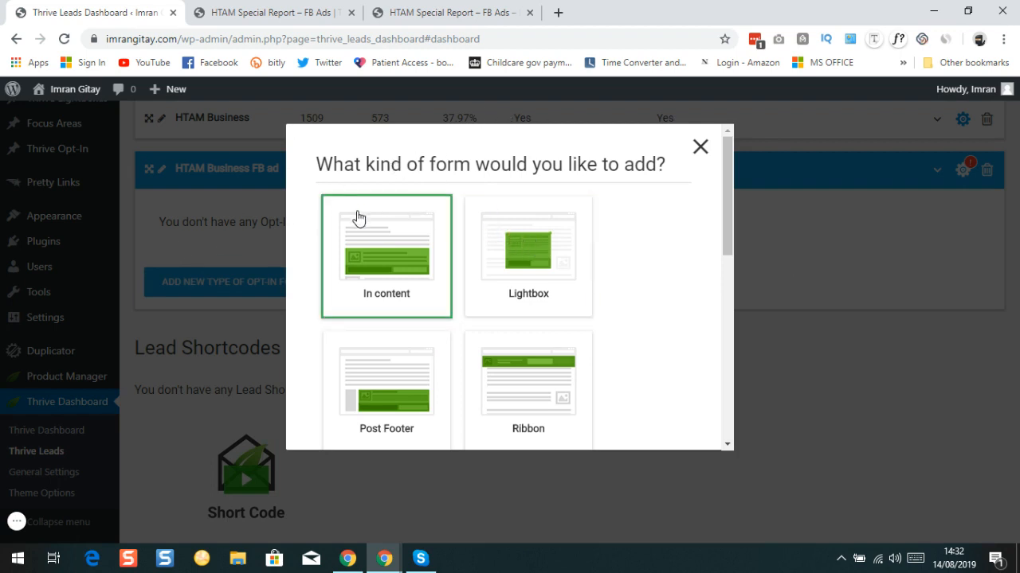
click(526, 281)
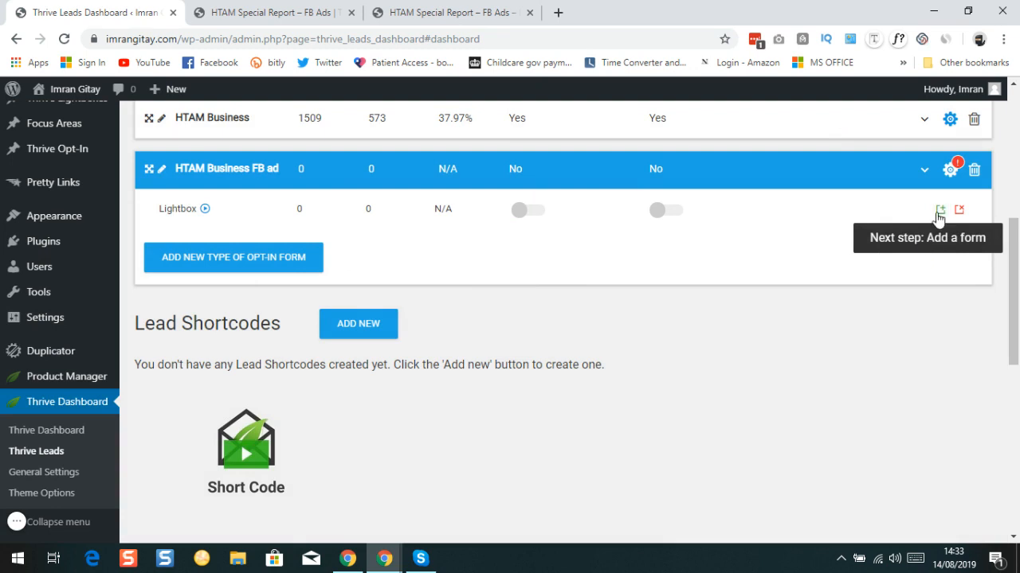
- Create a form named "HTAM FB Ads Optin/Pop Up form" under the lead group's Lightbox type
click(940, 210)
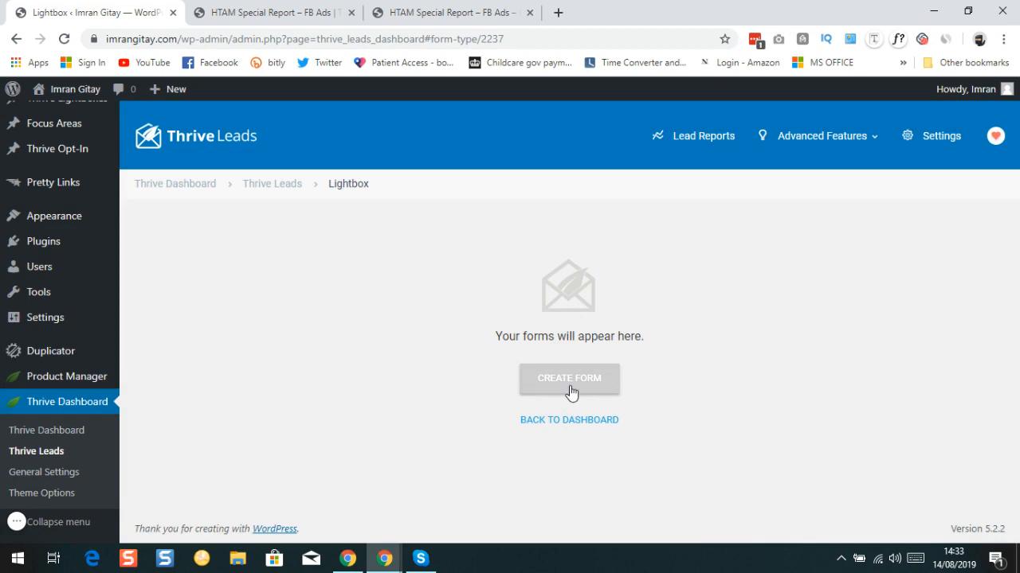
click(571, 391)
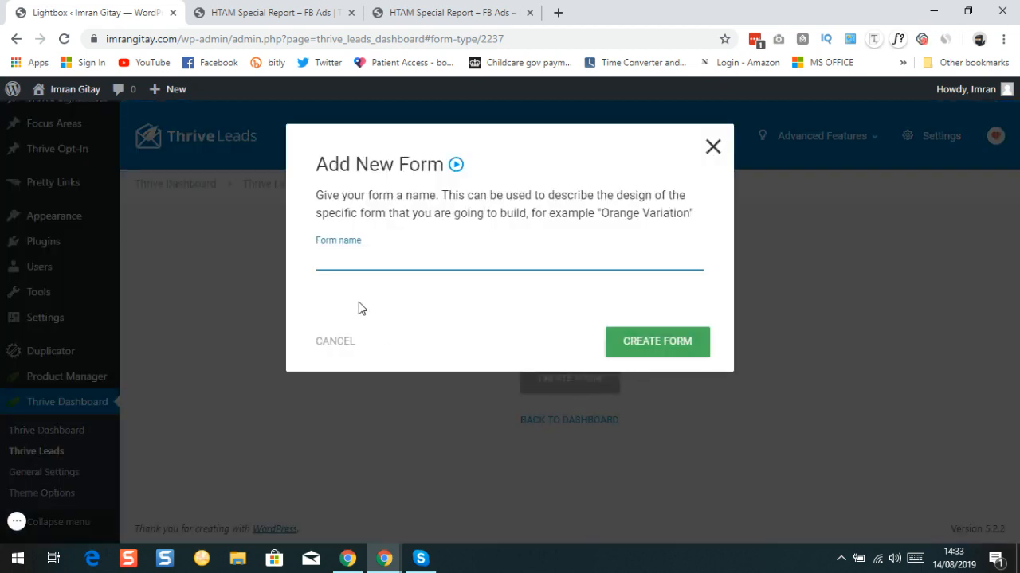
text(HTAM FB ADs)
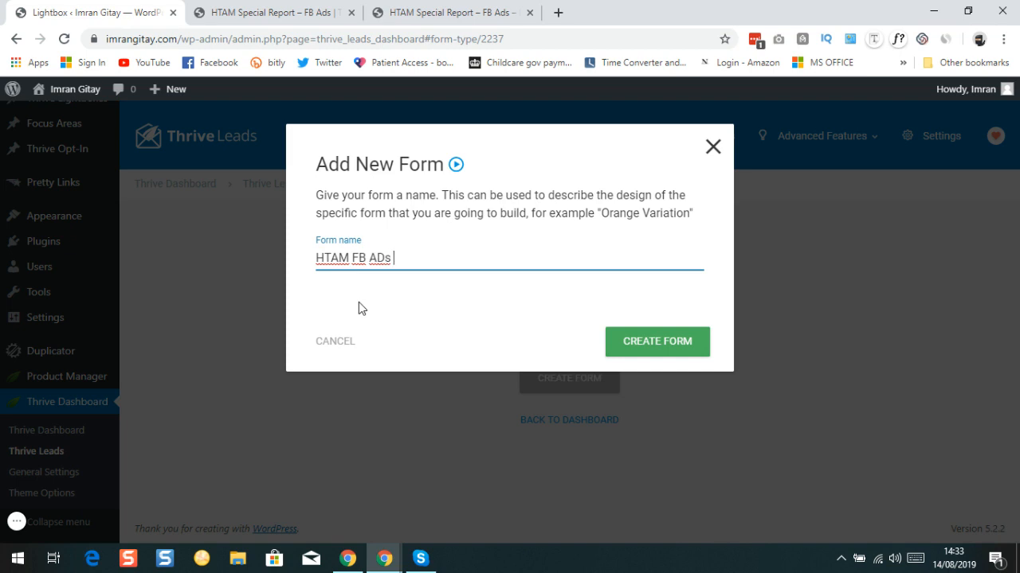
key(BackSpace)
key(BackSpace)
text(ds Optin/Pop u)
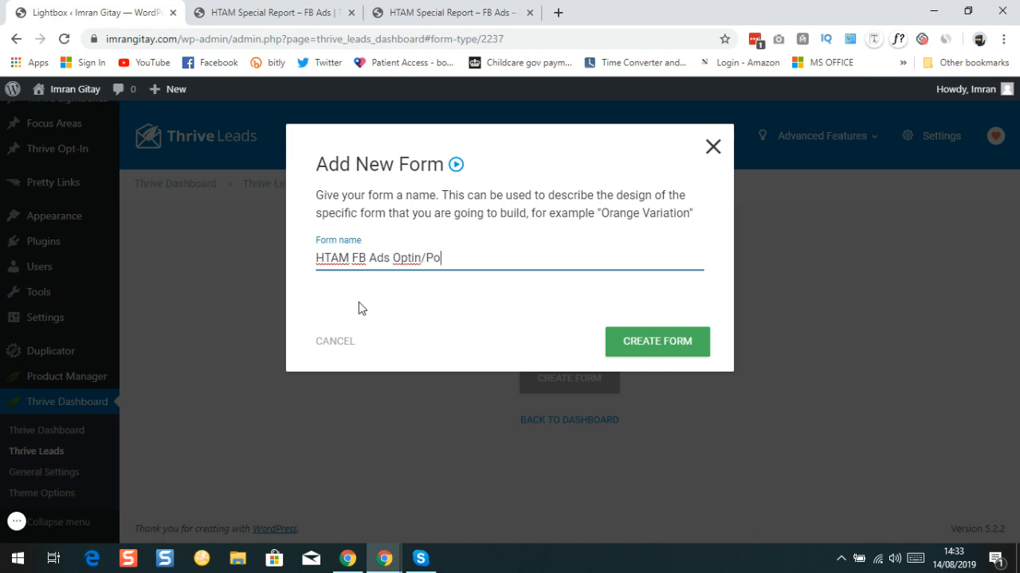
text(p)
key(BackSpace)
key(BackSpace)
text(Up form)
click(644, 340)
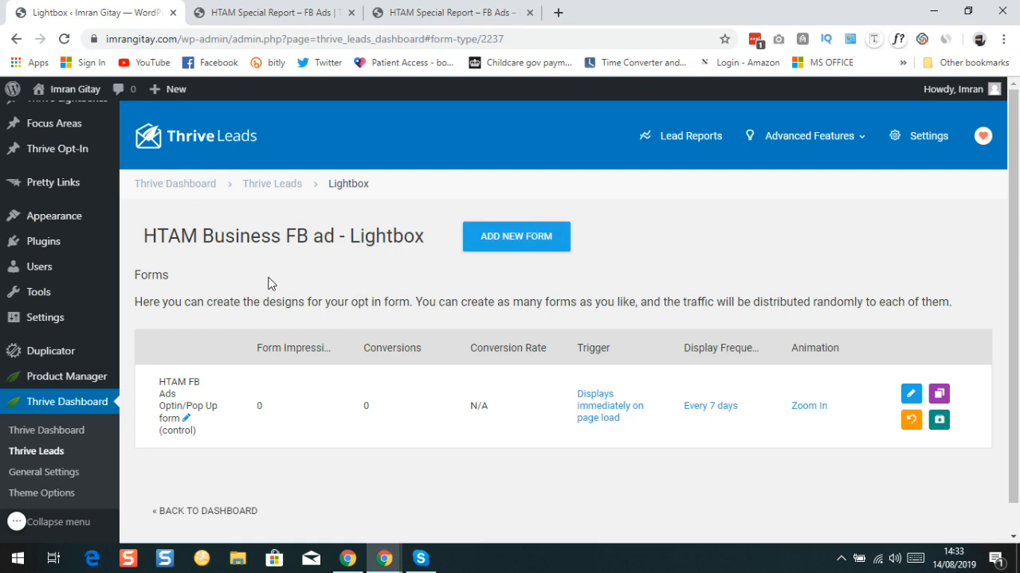
- Open the HTAM FB Ads Optin/Pop Up form from the HTAM Business FB ad group's Lightbox type for design editing
scroll(263, 288, down, 2)
click(180, 407)
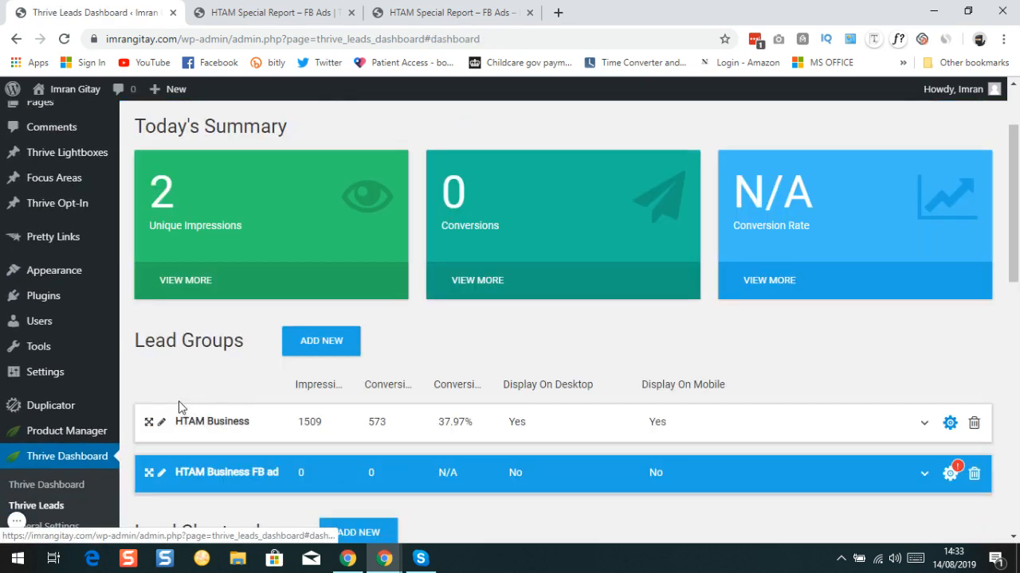
scroll(179, 348, down, 2)
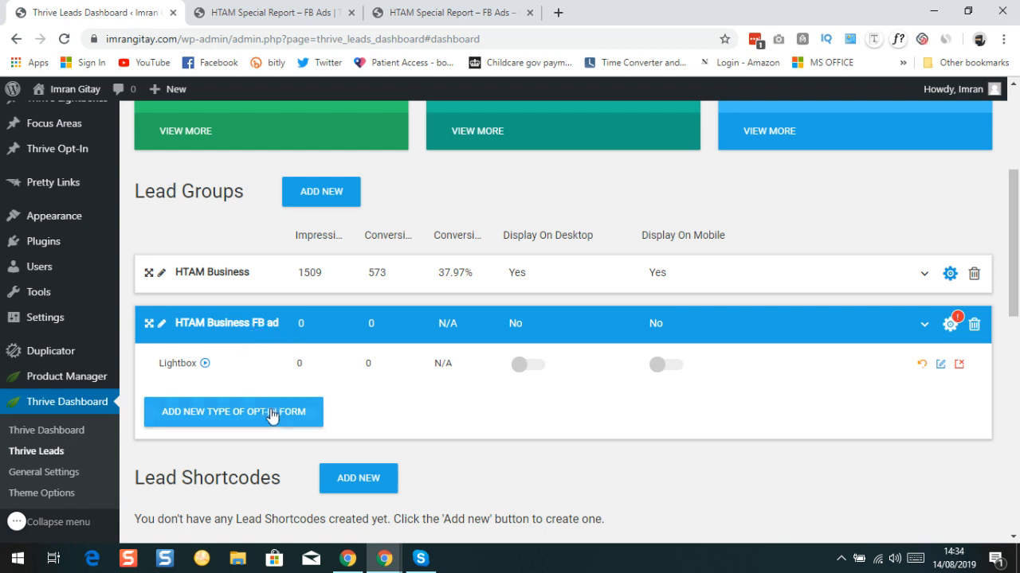
click(941, 371)
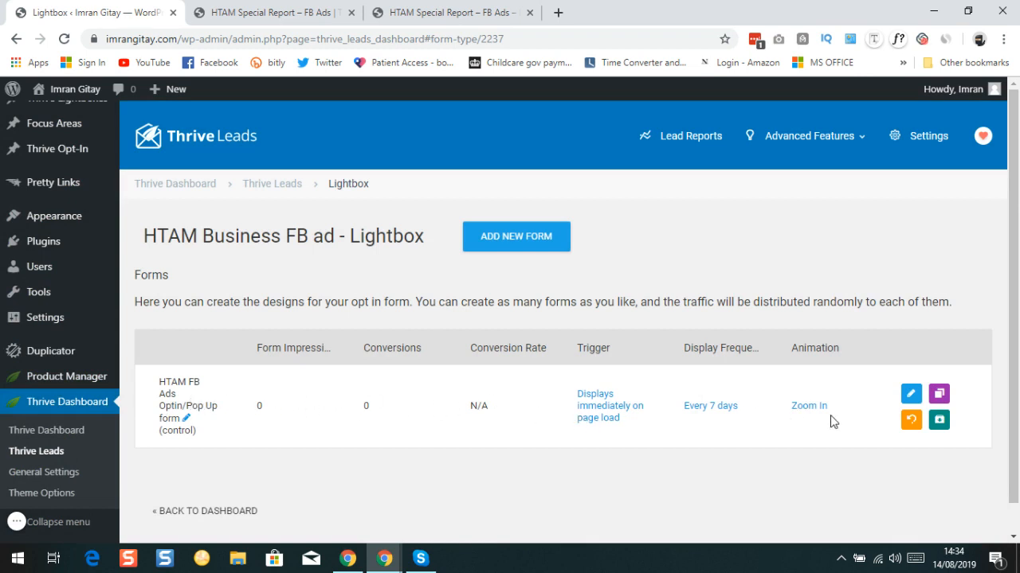
click(912, 395)
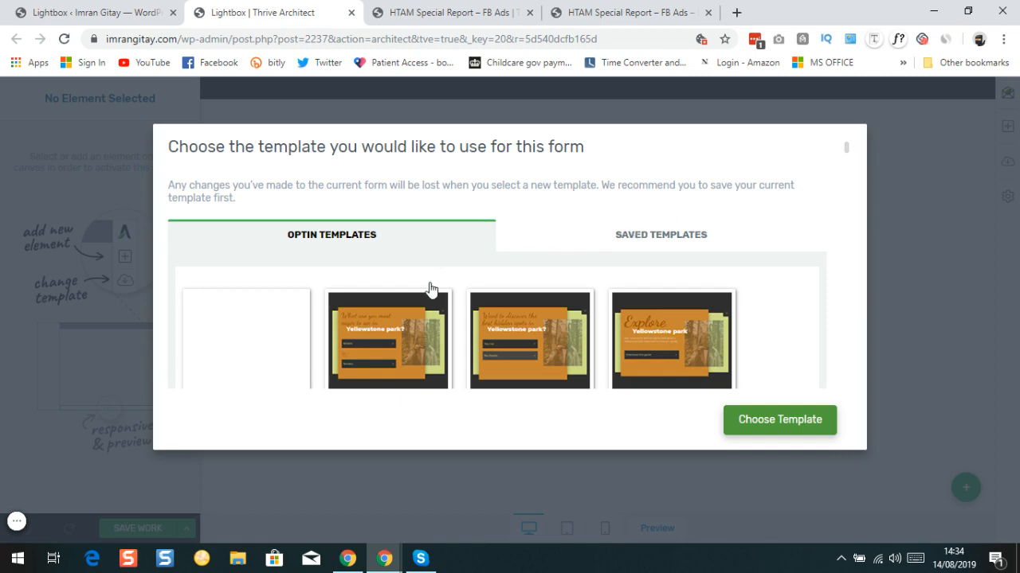
- Look through the opt-in templates and compare them with the existing pop-up on the special report preview page
scroll(434, 281, down, 8)
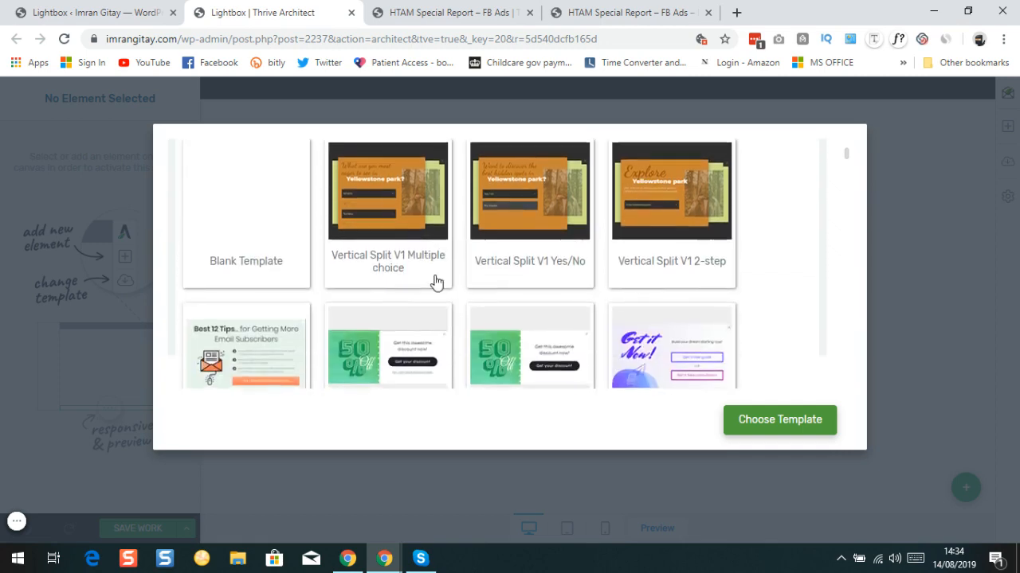
scroll(435, 281, down, 6)
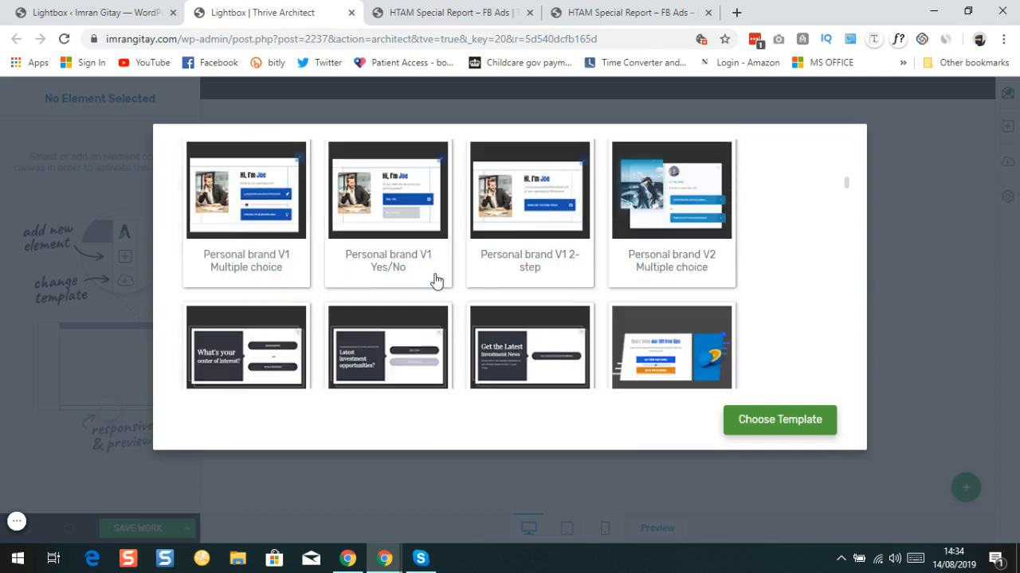
scroll(444, 282, up, 3)
scroll(444, 281, down, 10)
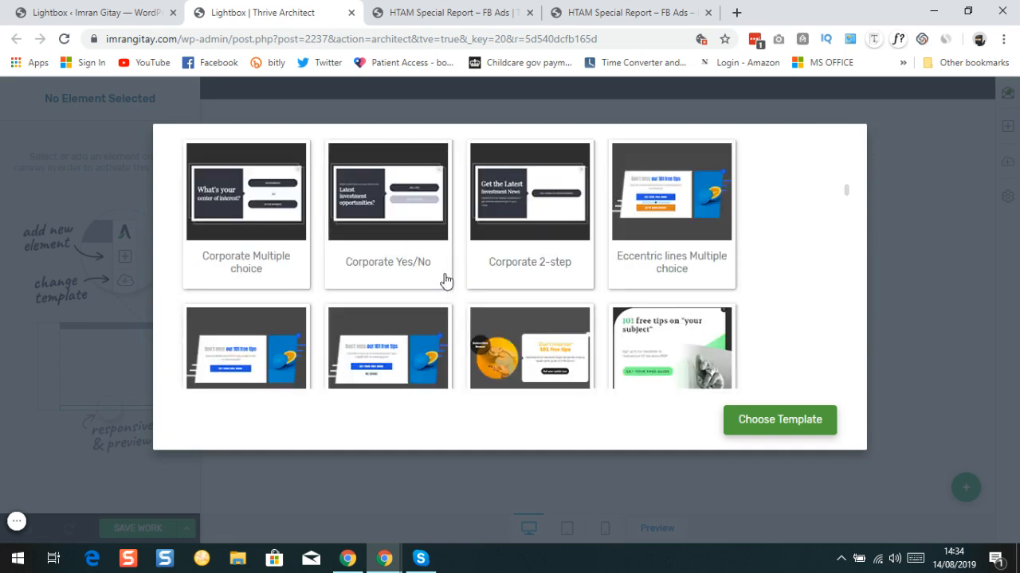
scroll(450, 274, down, 1)
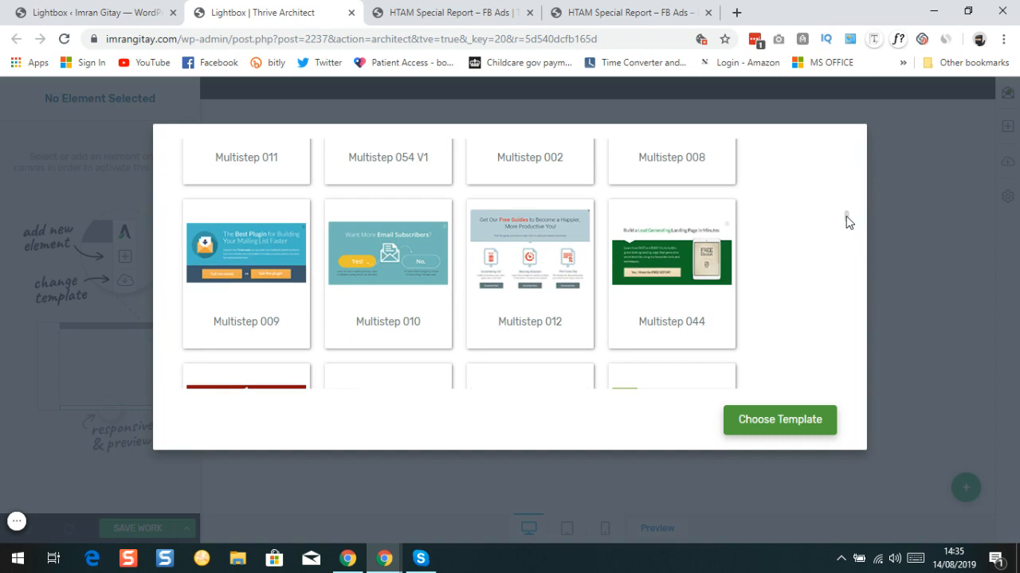
drag(848, 221, 847, 293)
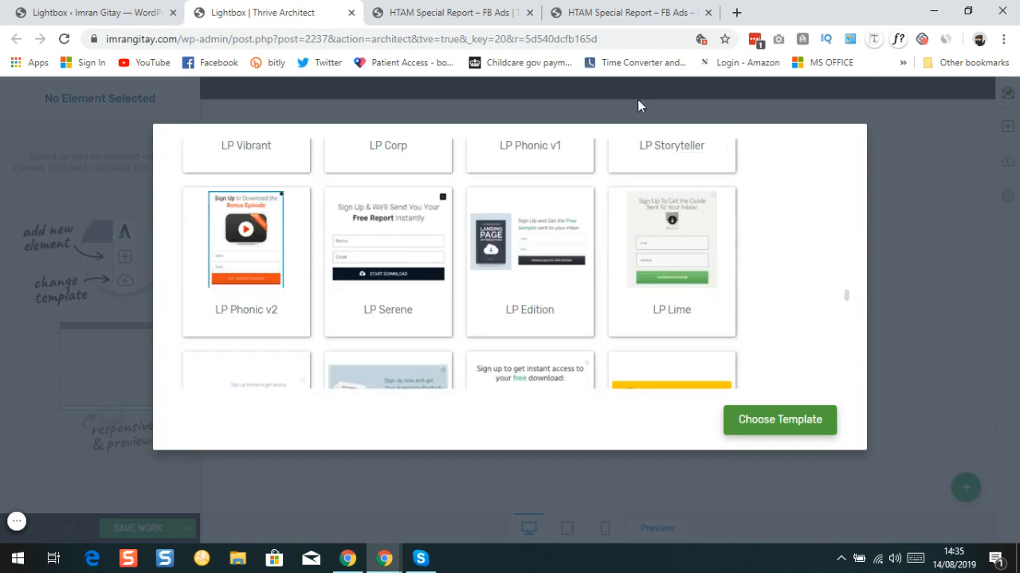
click(624, 14)
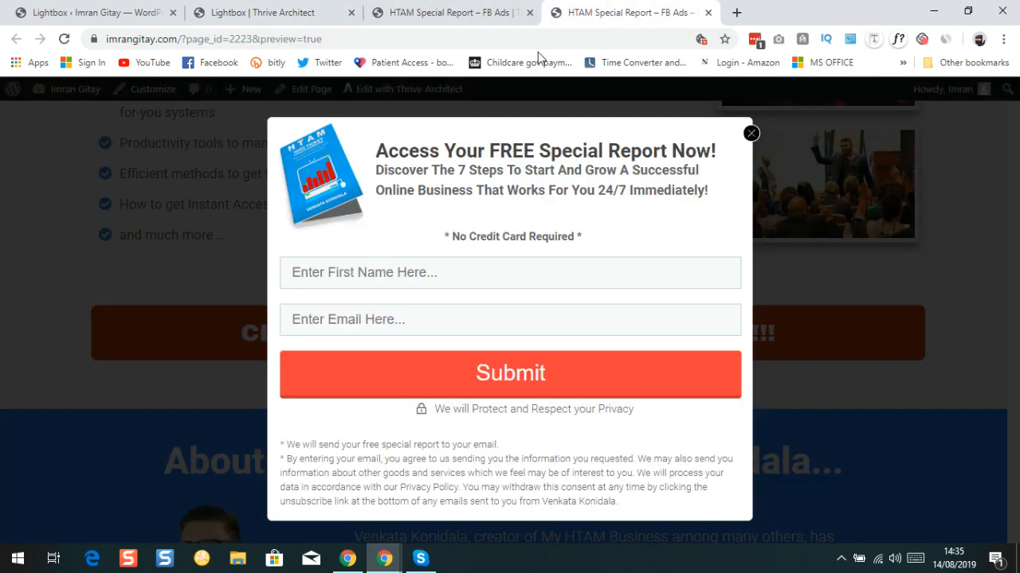
click(227, 13)
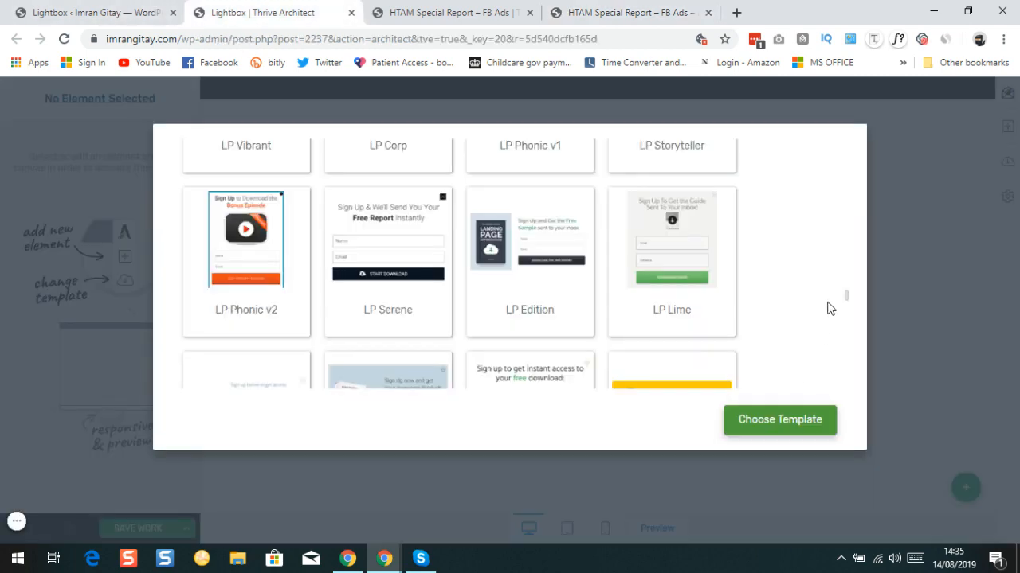
- Find a simple name-and-email template resembling the existing pop-up and apply Set 002 V6 to the form
scroll(847, 298, down, 5)
scroll(851, 340, down, 5)
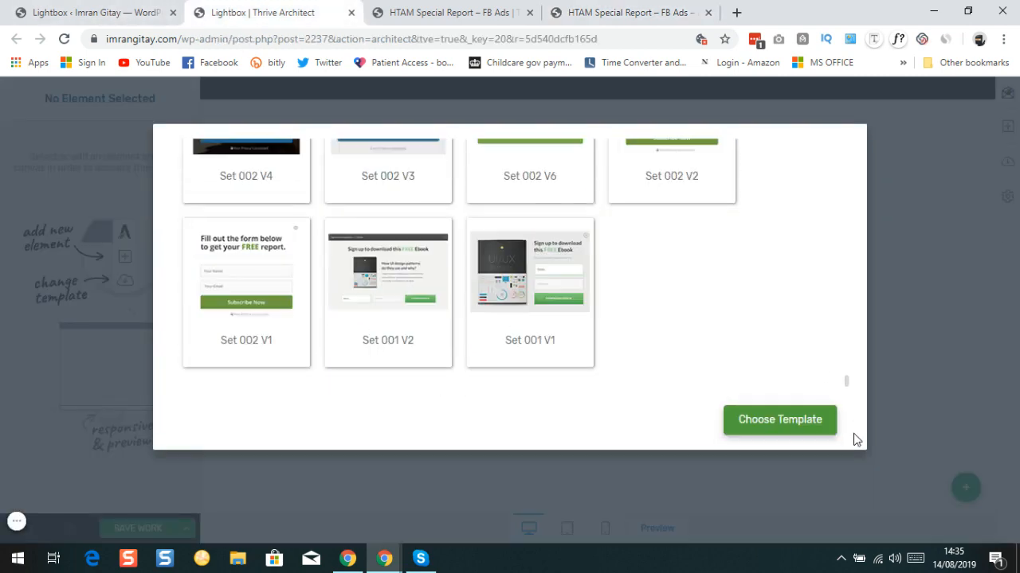
scroll(514, 279, up, 2)
scroll(513, 287, down, 2)
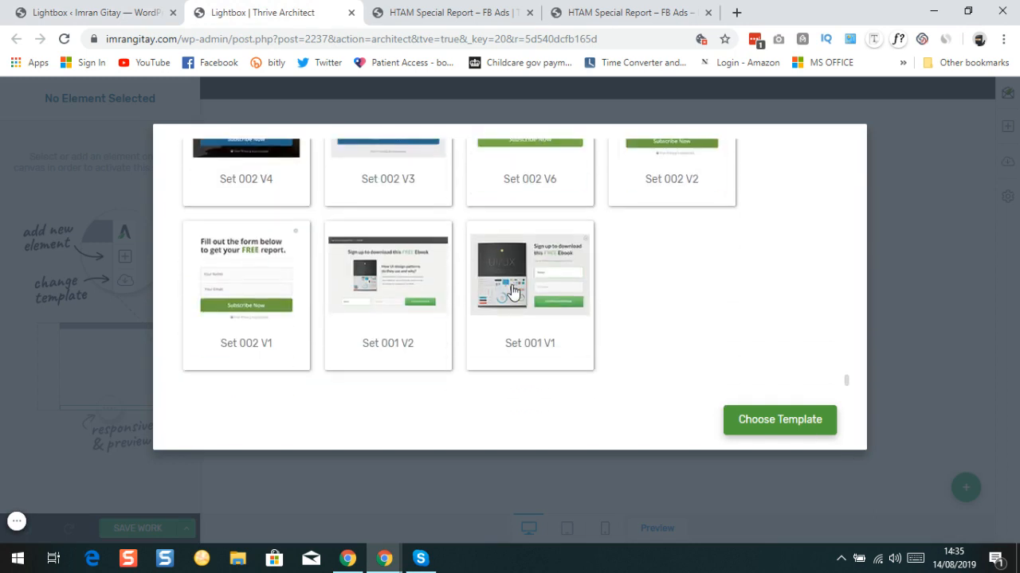
scroll(514, 293, up, 1)
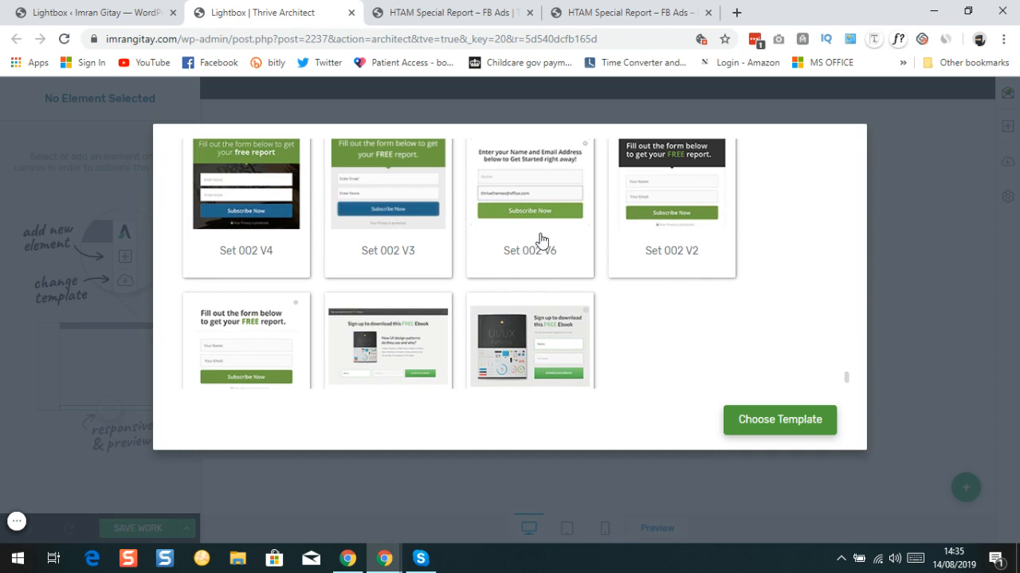
scroll(538, 239, down, 1)
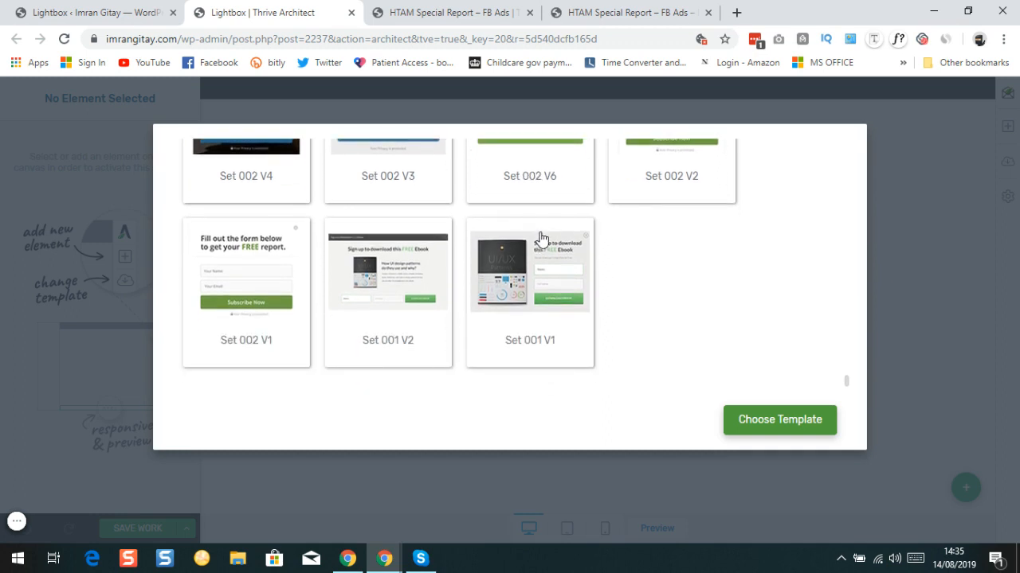
scroll(540, 237, up, 2)
click(627, 14)
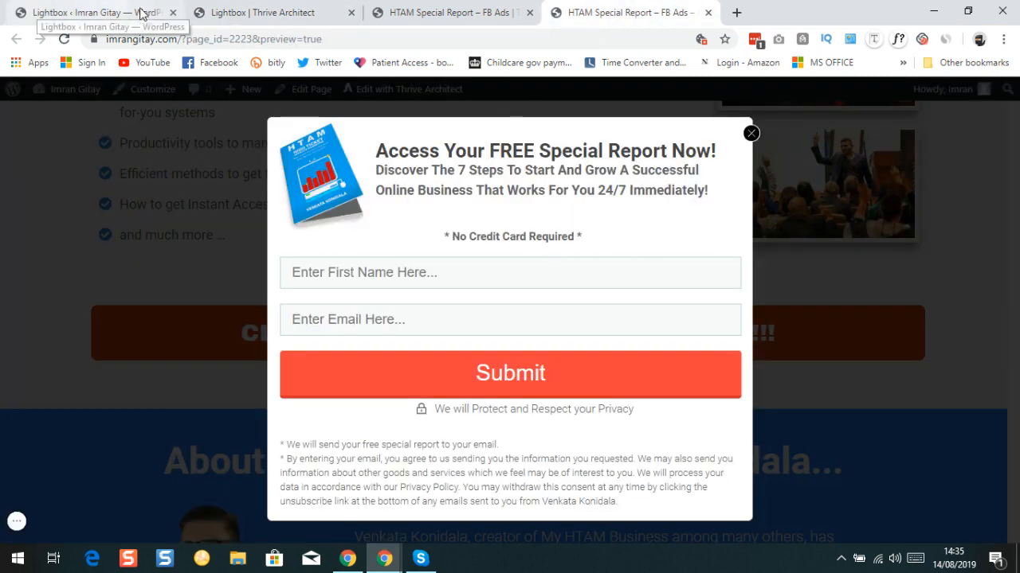
click(242, 13)
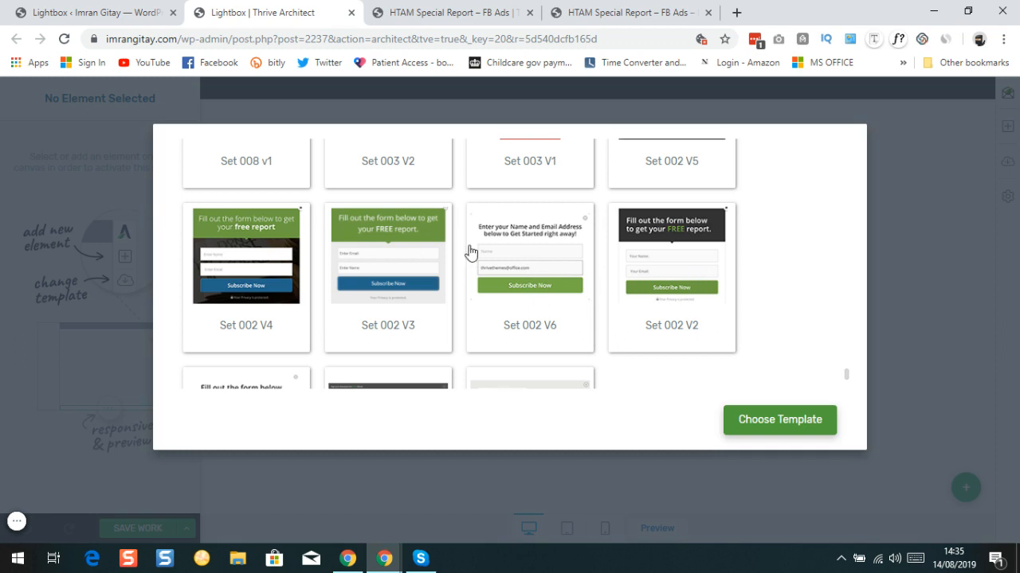
click(530, 276)
click(811, 424)
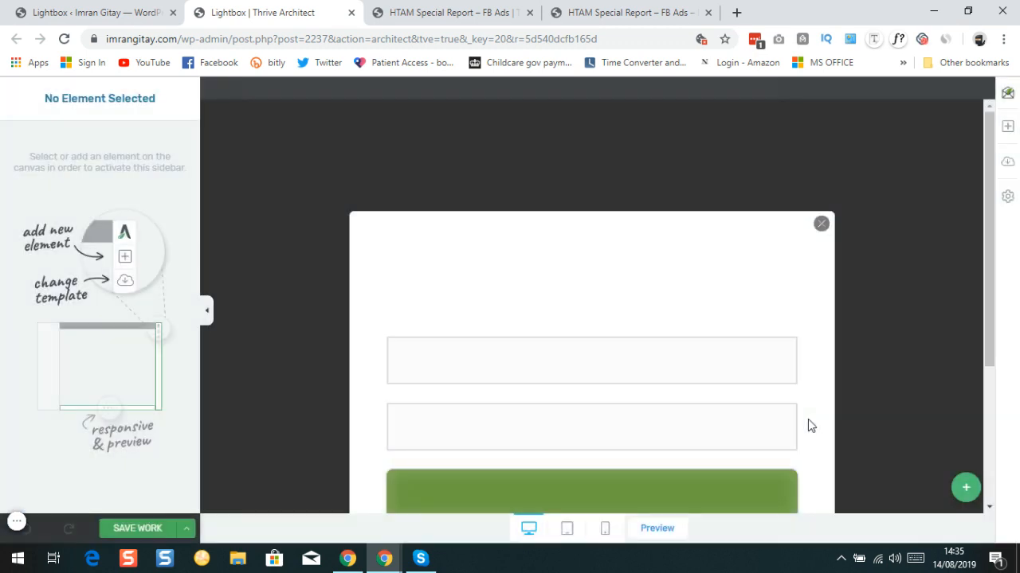
- Copy the "Access Your FREE Special Report Now!" headline and the subheadline below it from the pop-up on the special report preview page
scroll(839, 370, down, 2)
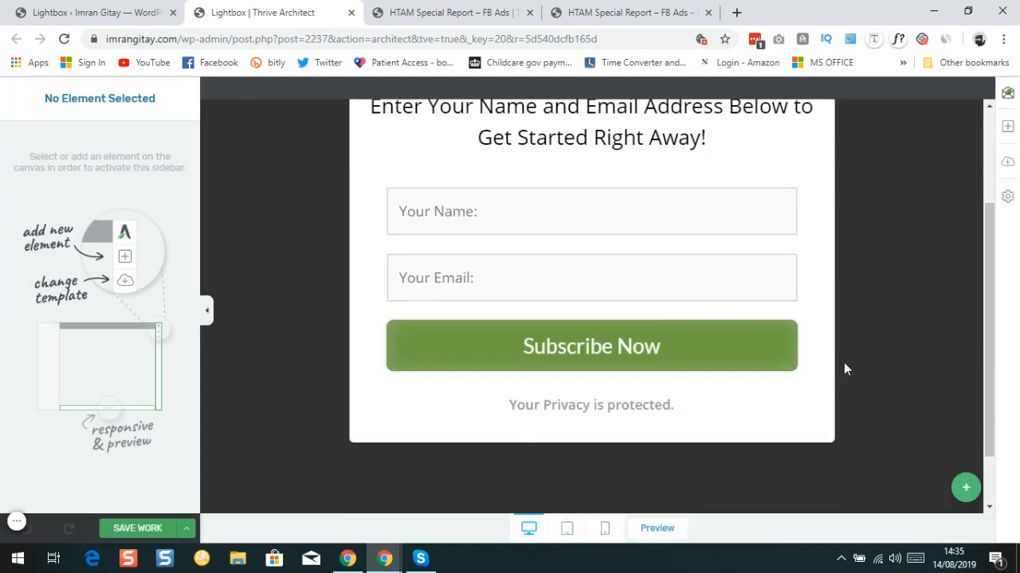
scroll(841, 367, up, 1)
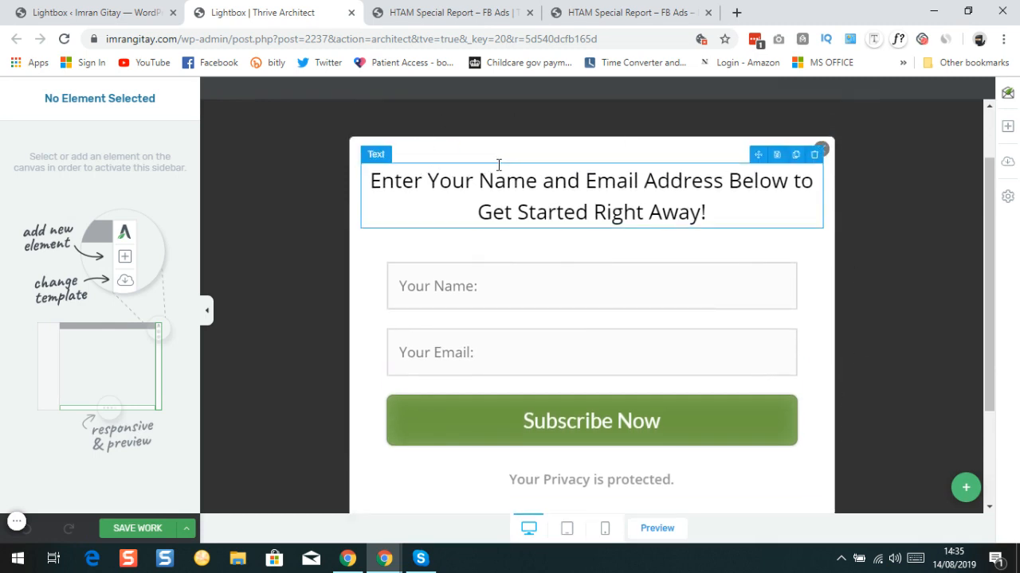
click(610, 11)
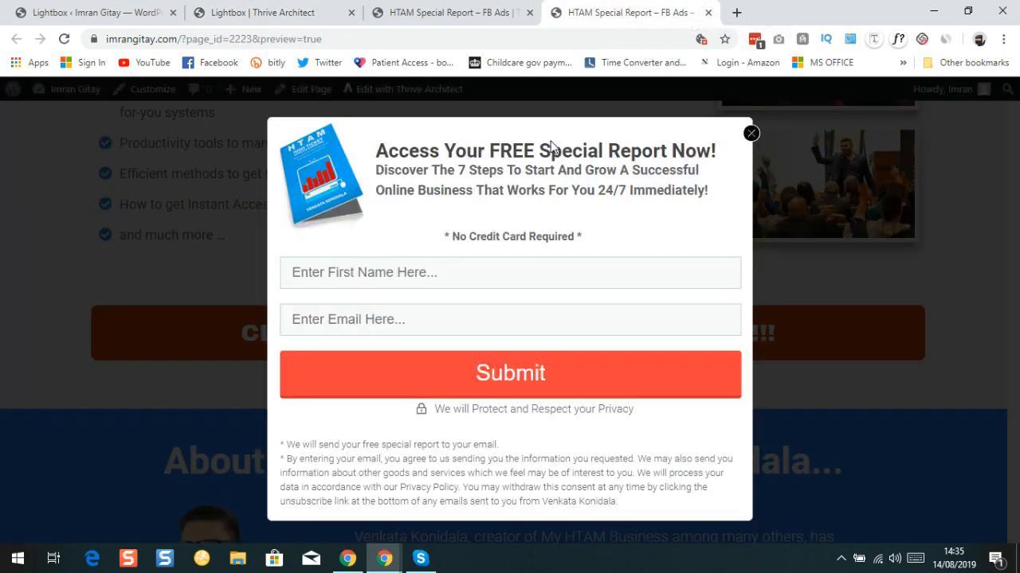
drag(379, 149, 704, 191)
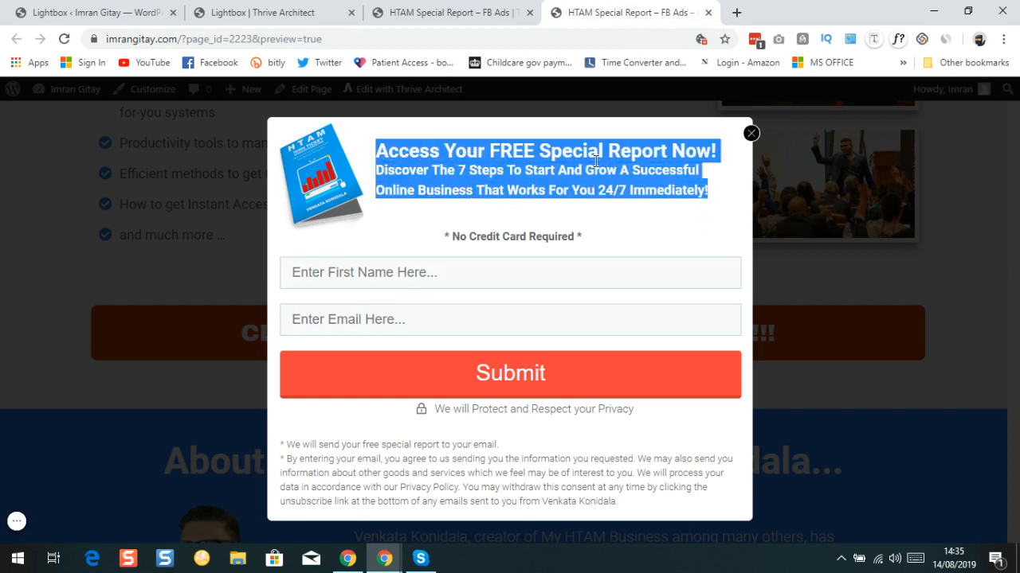
right_click(494, 155)
click(542, 167)
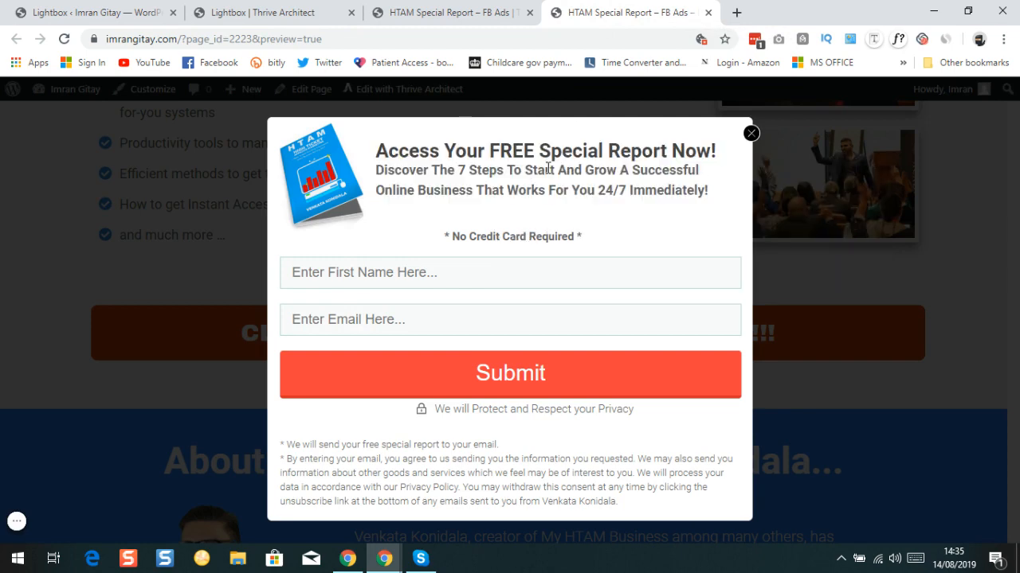
- Replace the lightbox form's heading with the copied headline and subheadline, and remove surplus blank lines below them
click(258, 23)
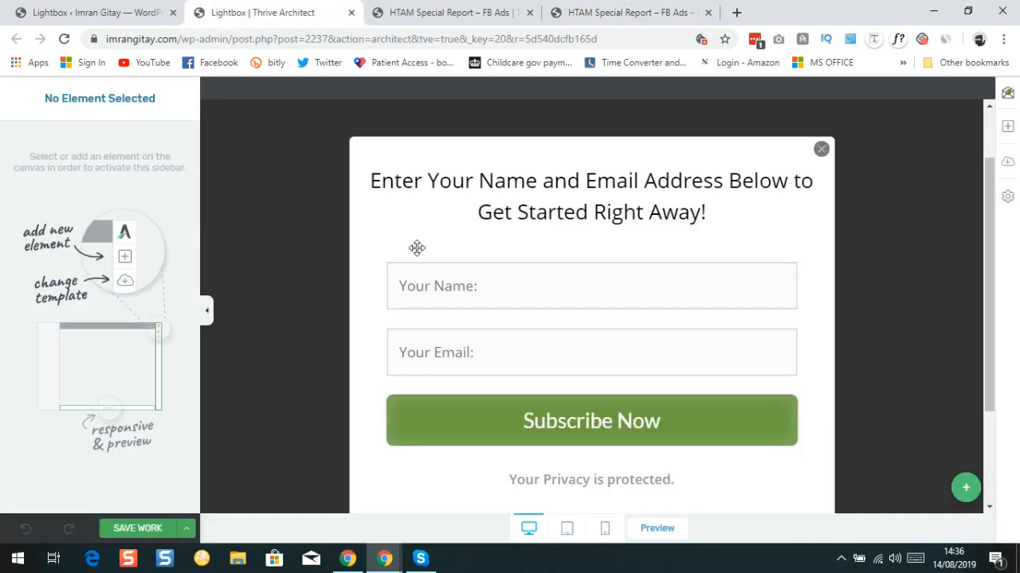
click(536, 208)
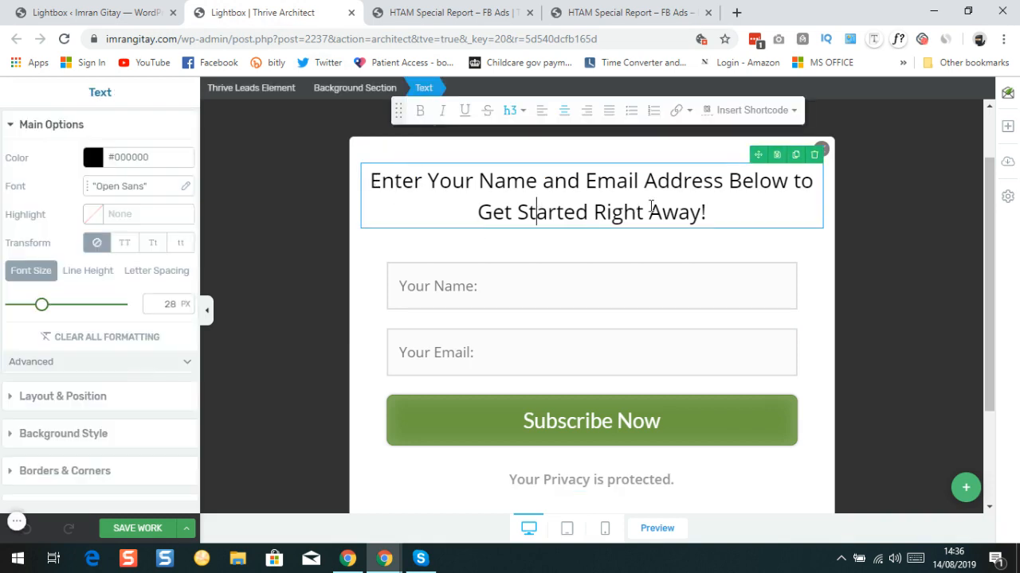
drag(708, 212, 555, 211)
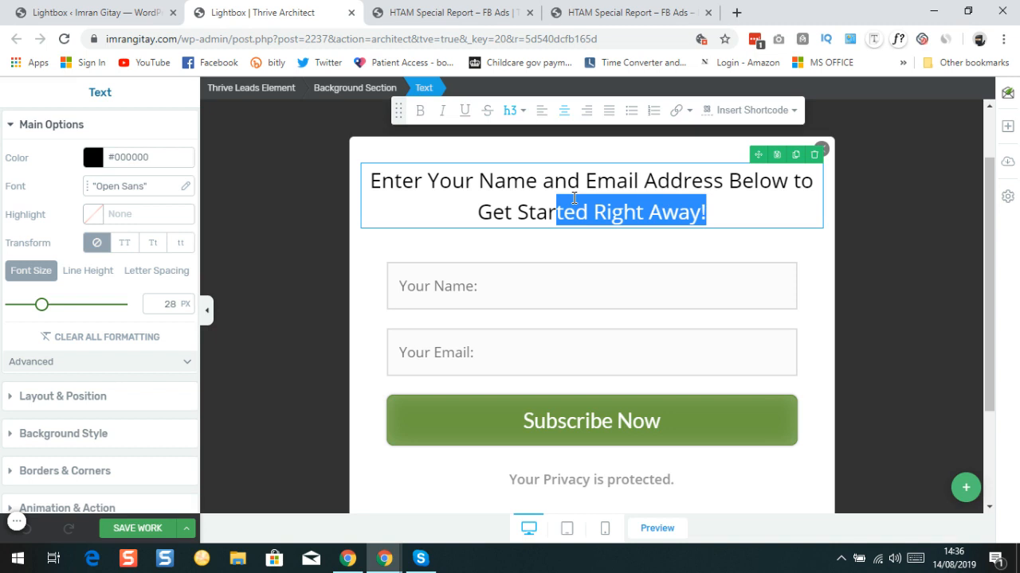
triple_click(571, 205)
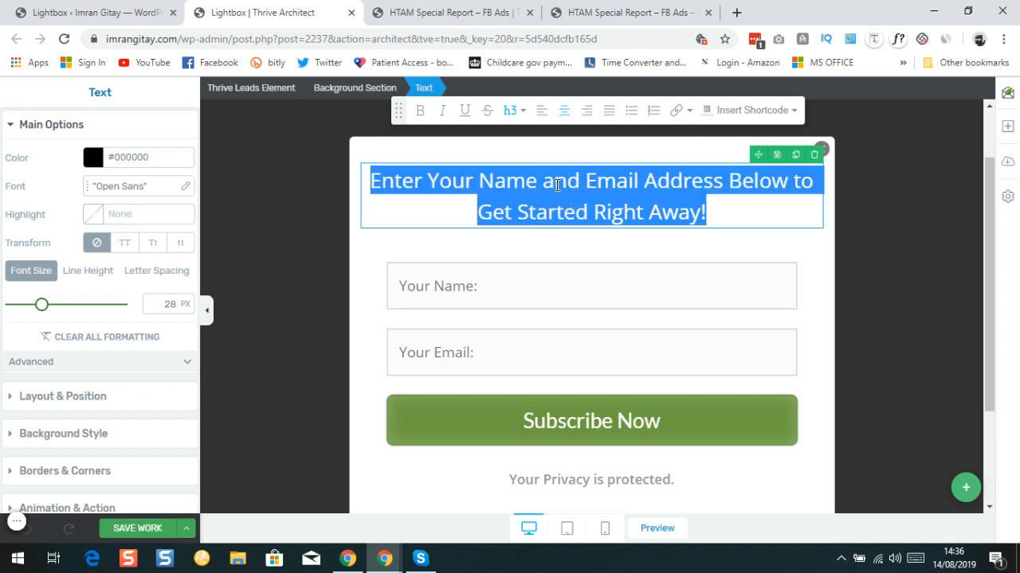
right_click(556, 189)
click(607, 255)
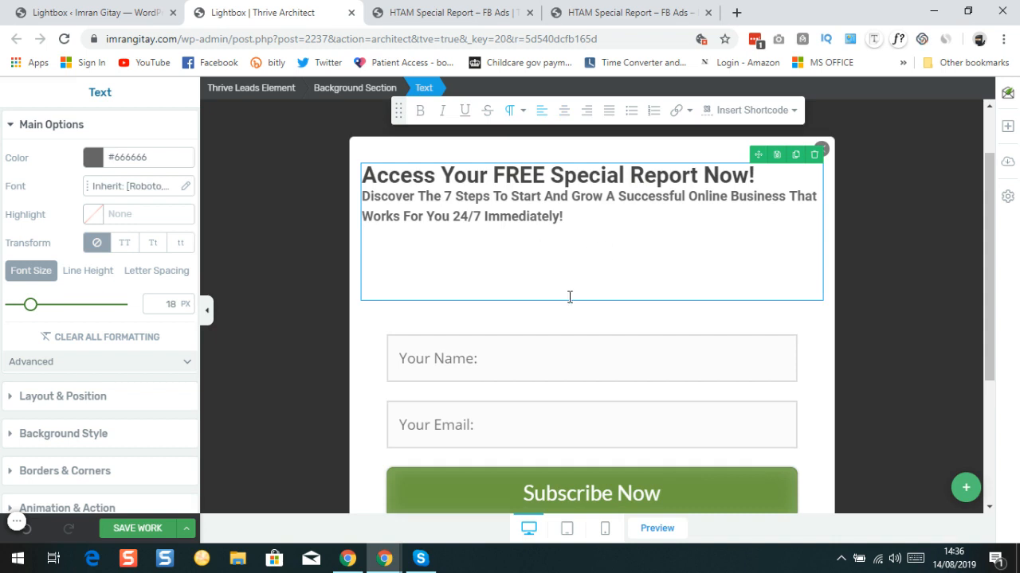
key(BackSpace)
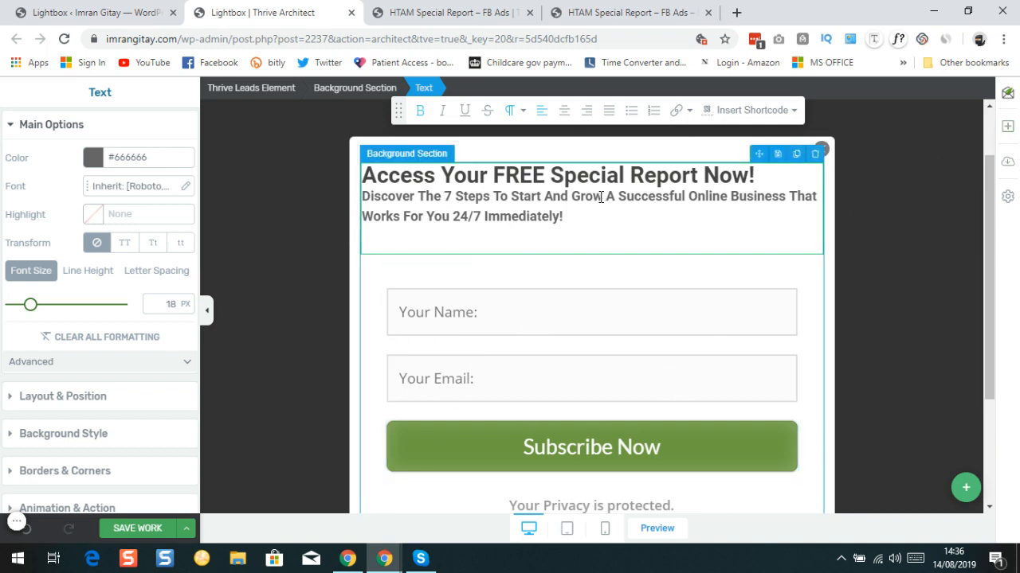
- Check the book image in the reference pop-up and add an Image element below the lightbox form's privacy text
scroll(547, 423, down, 1)
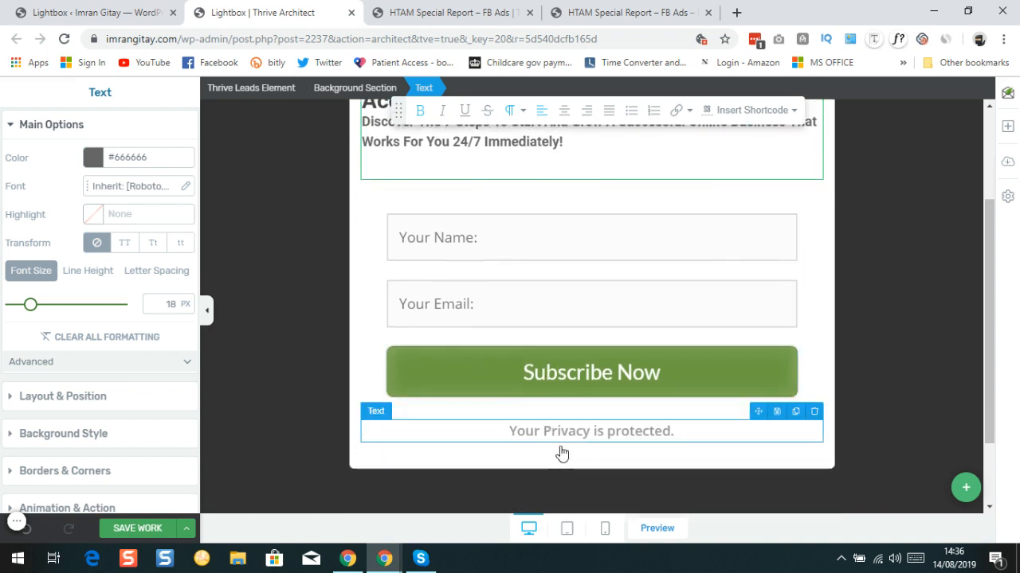
scroll(621, 148, up, 2)
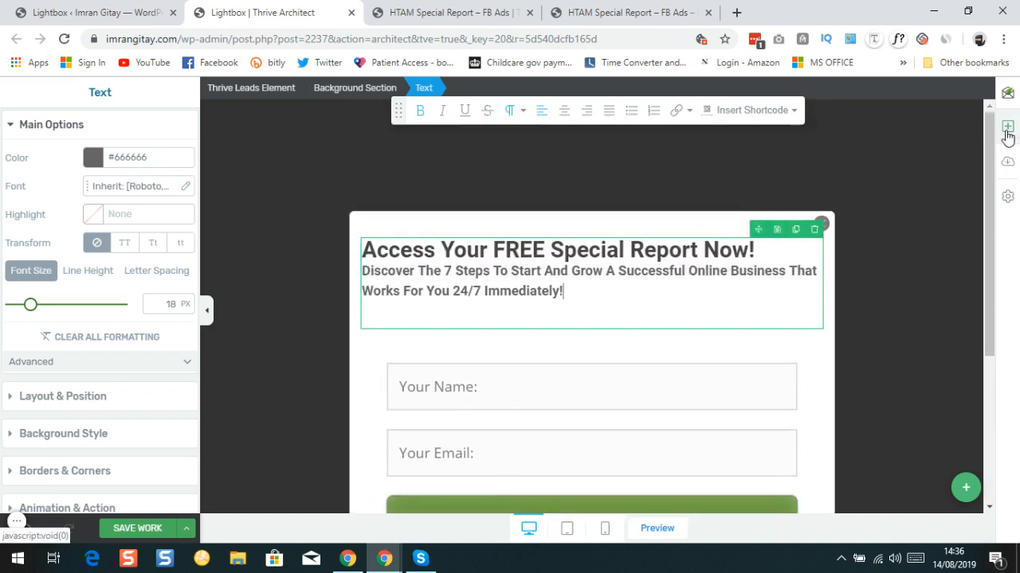
click(1007, 131)
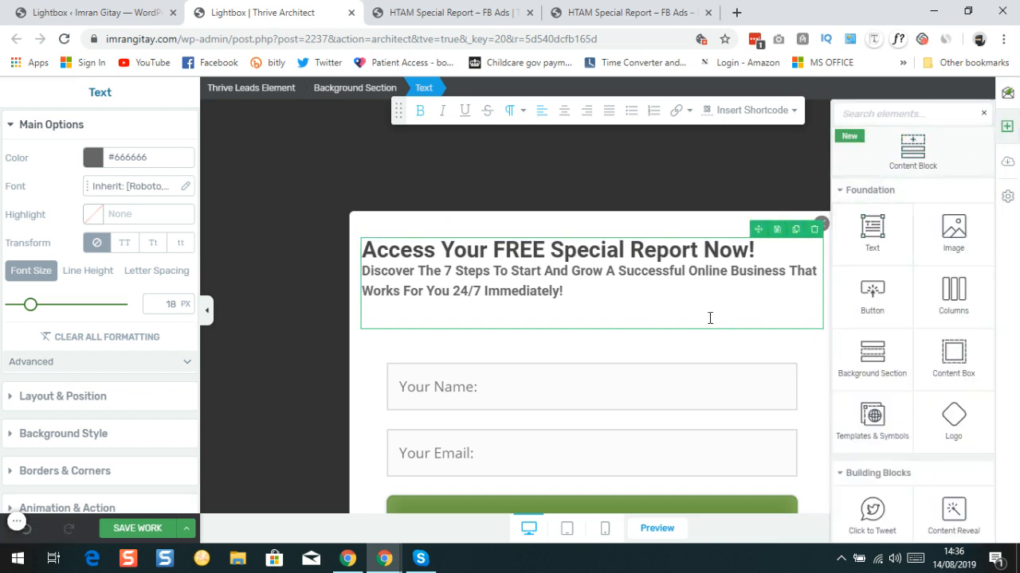
click(596, 13)
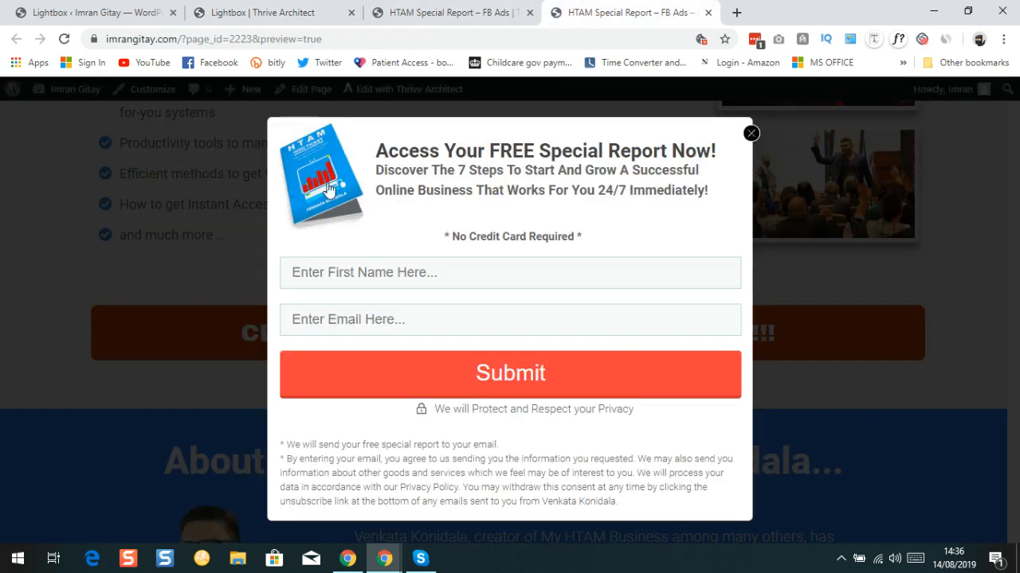
click(289, 22)
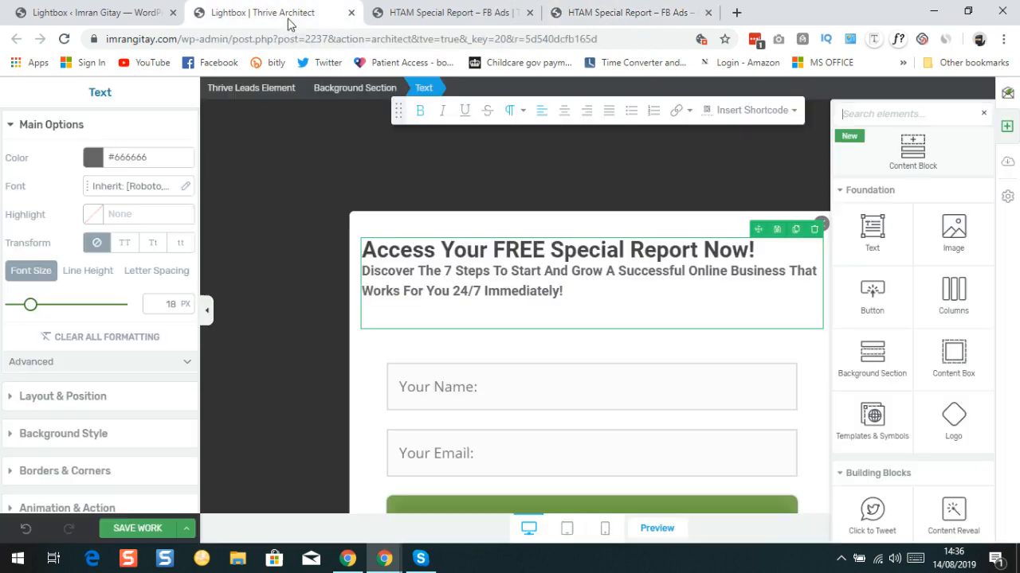
click(953, 231)
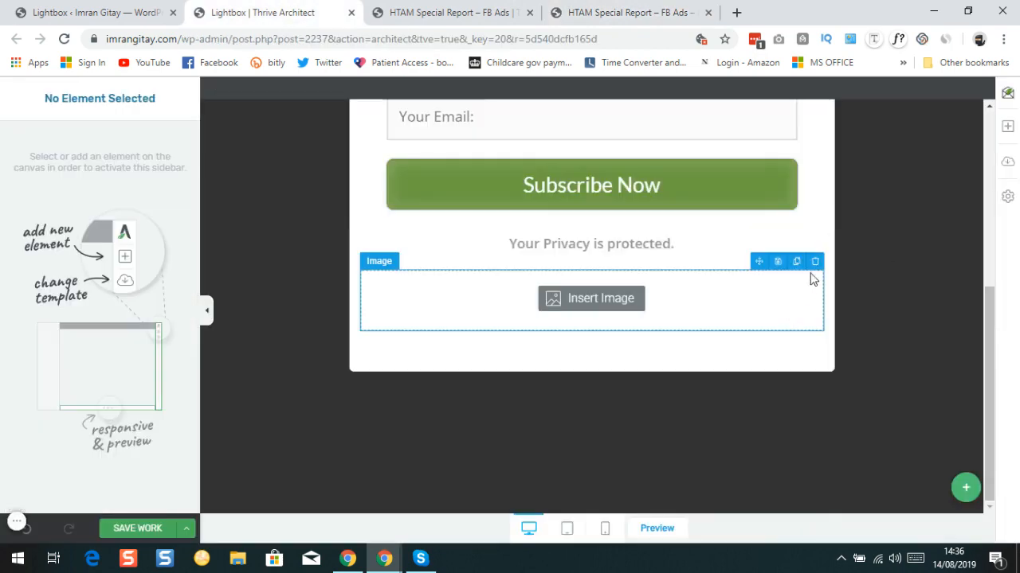
- Delete the empty image placeholder below the privacy text and add an Image element in a column to the left of the heading
click(815, 261)
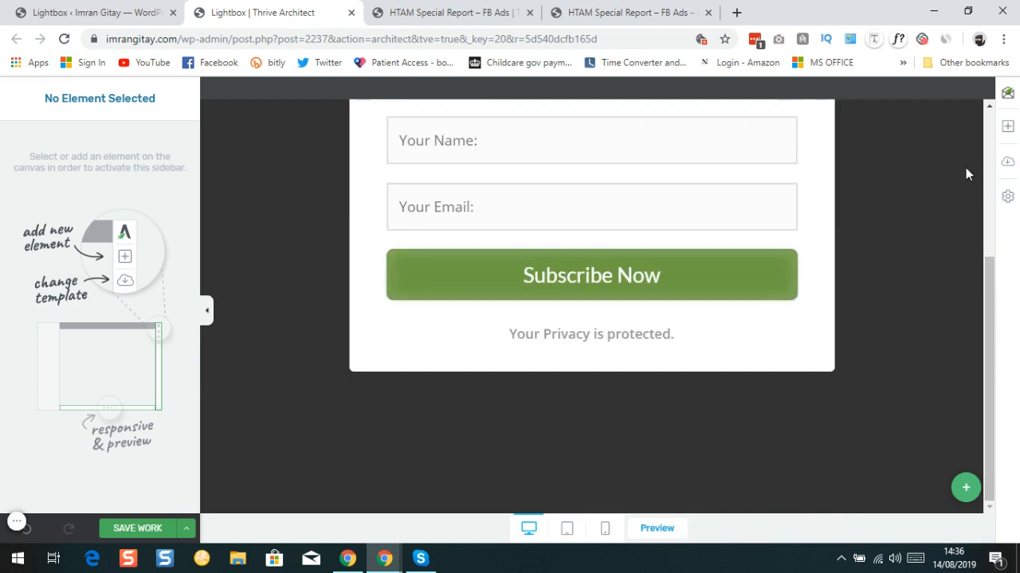
click(1007, 127)
scroll(701, 291, up, 3)
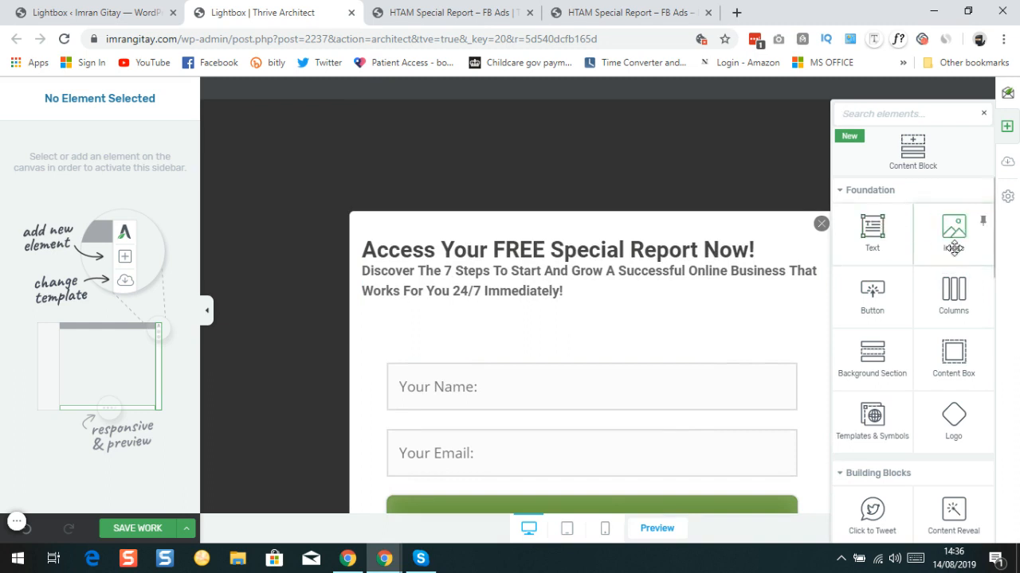
drag(924, 233, 406, 286)
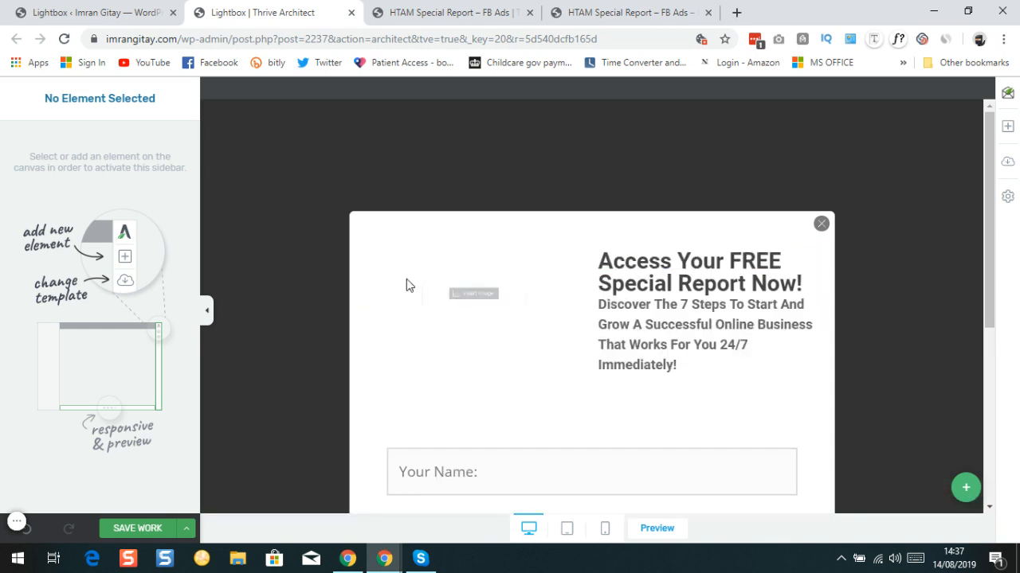
- Open the media library for the new Image element and check the book image's file name in the reference pop-up
click(480, 317)
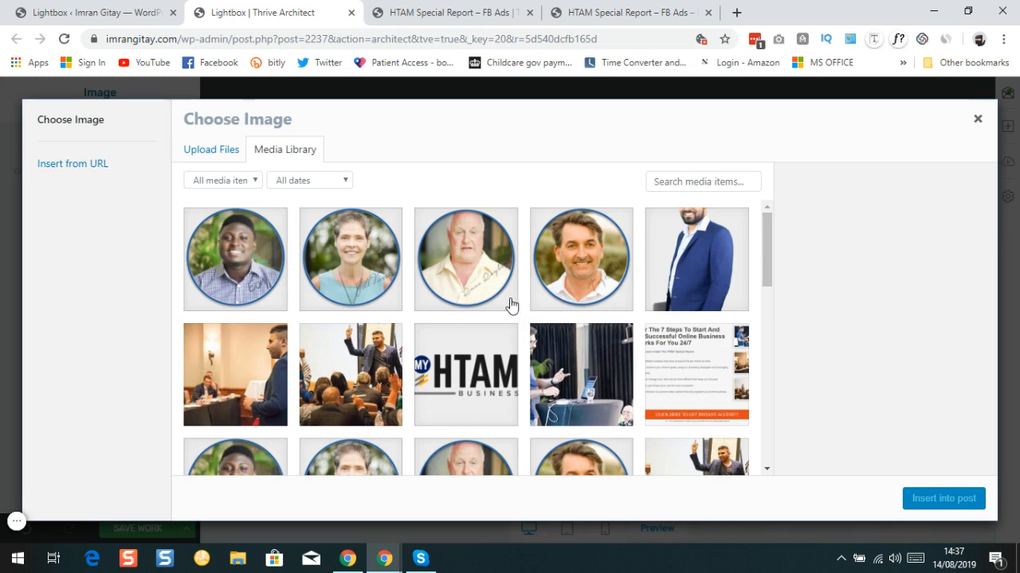
scroll(511, 304, down, 3)
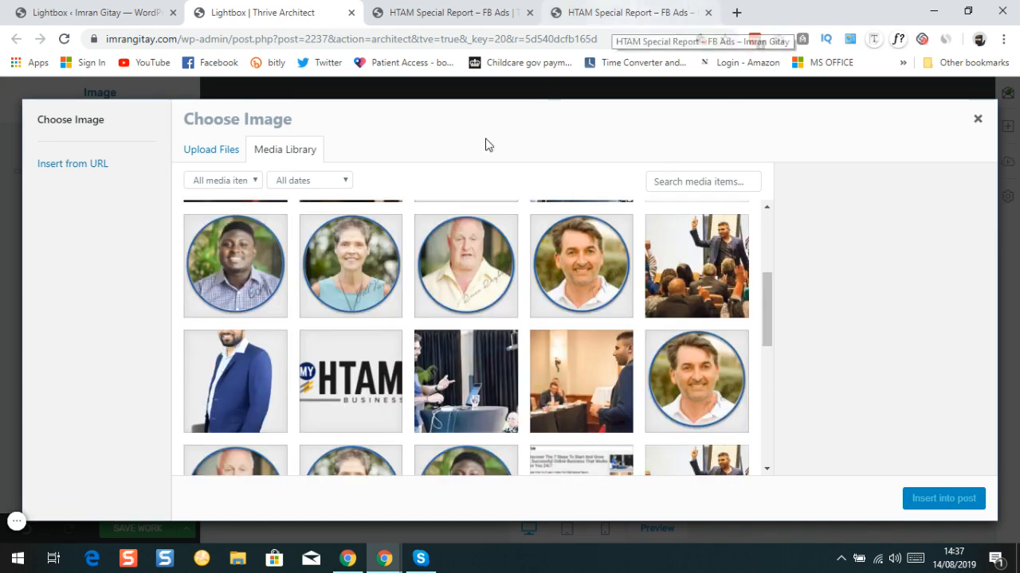
click(640, 16)
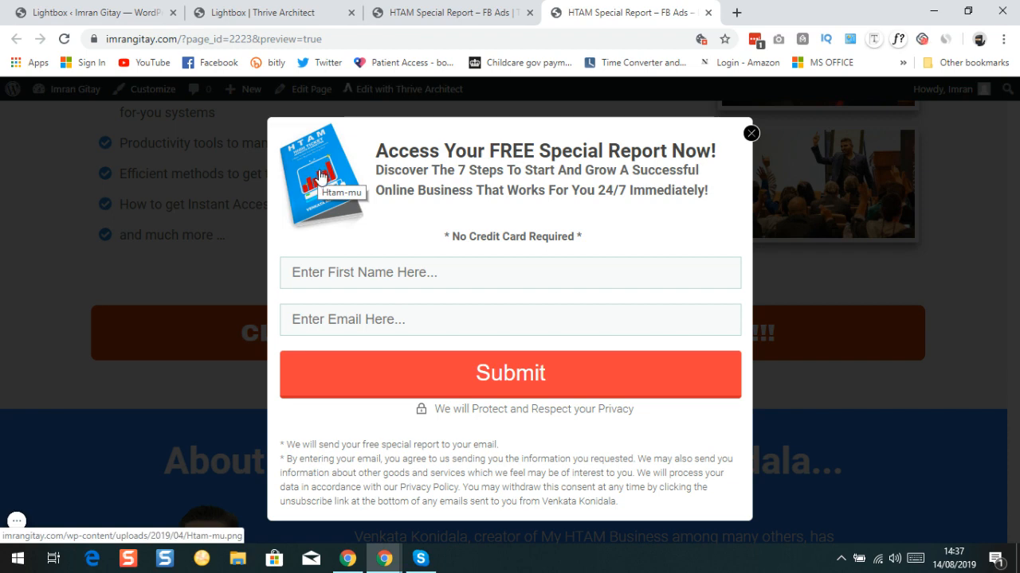
right_click(319, 176)
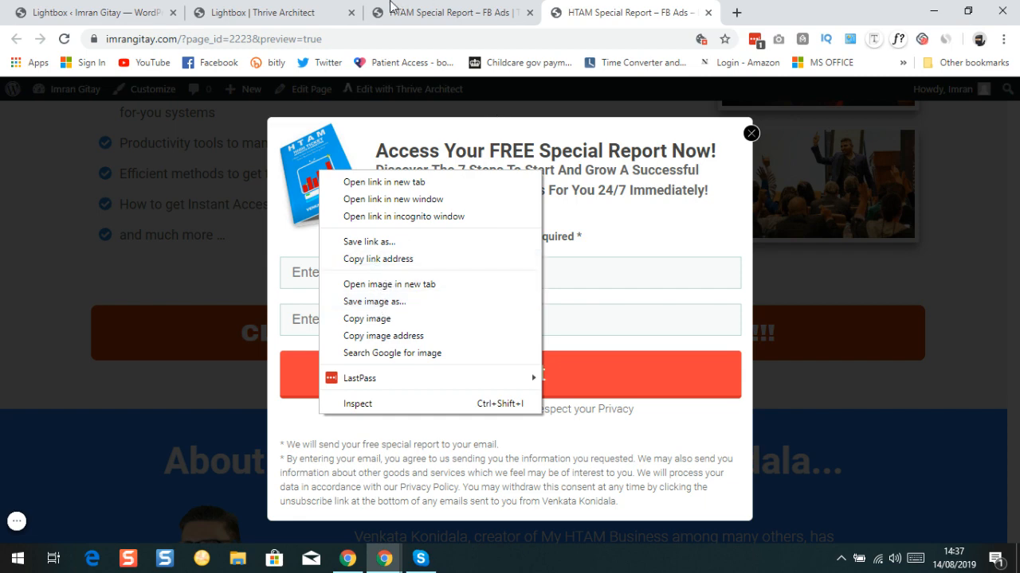
click(255, 15)
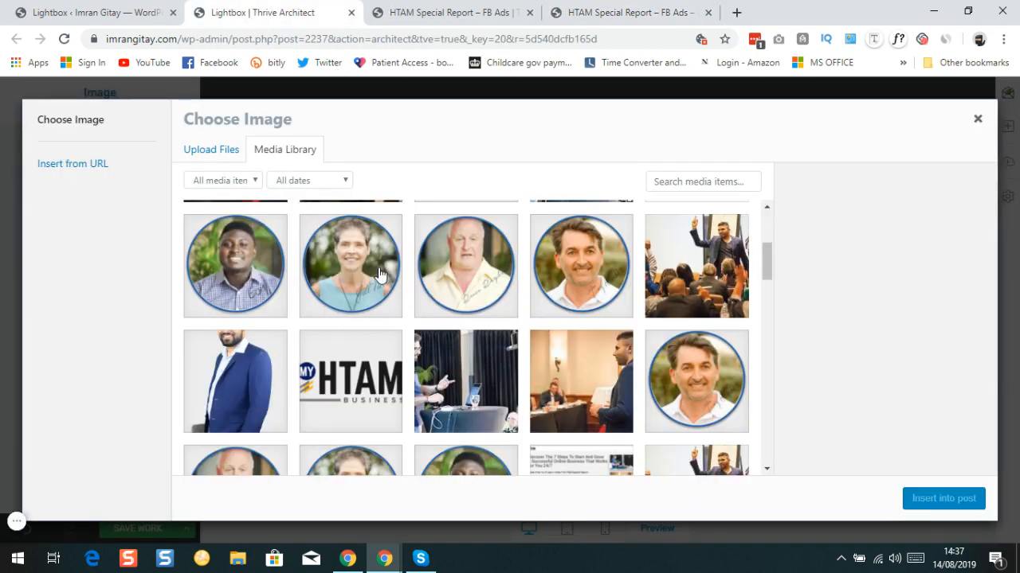
click(195, 153)
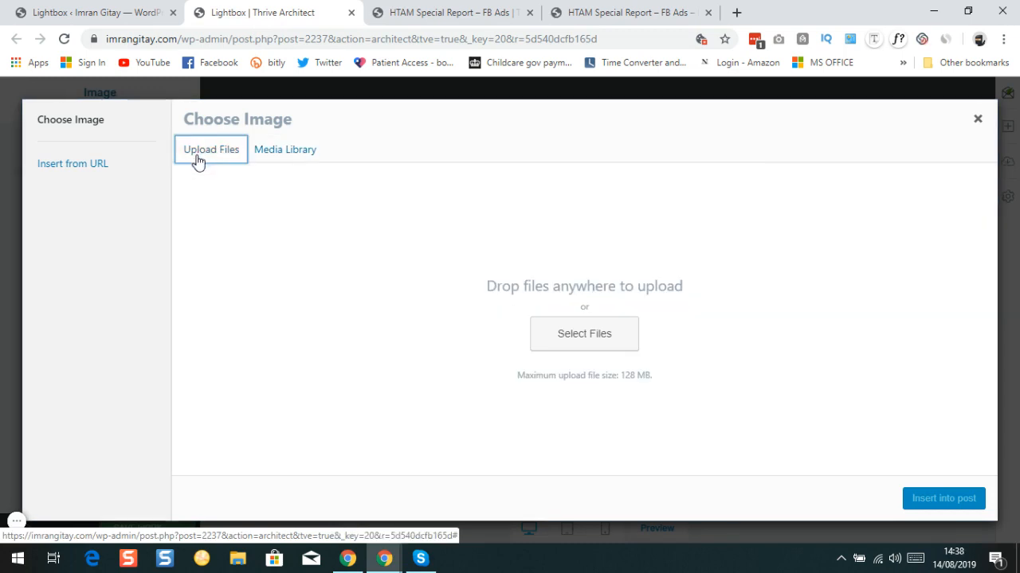
click(590, 346)
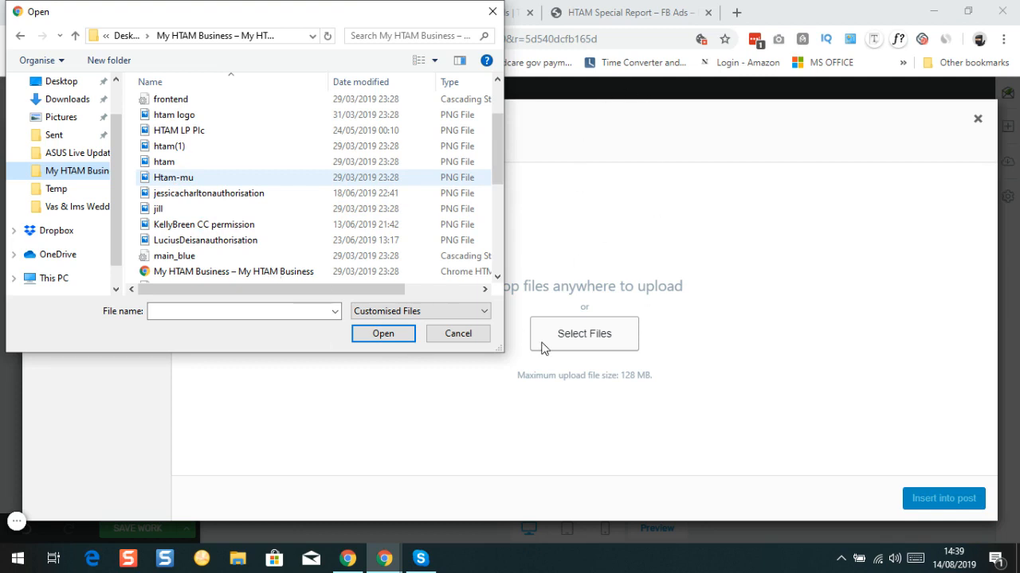
click(492, 13)
click(271, 158)
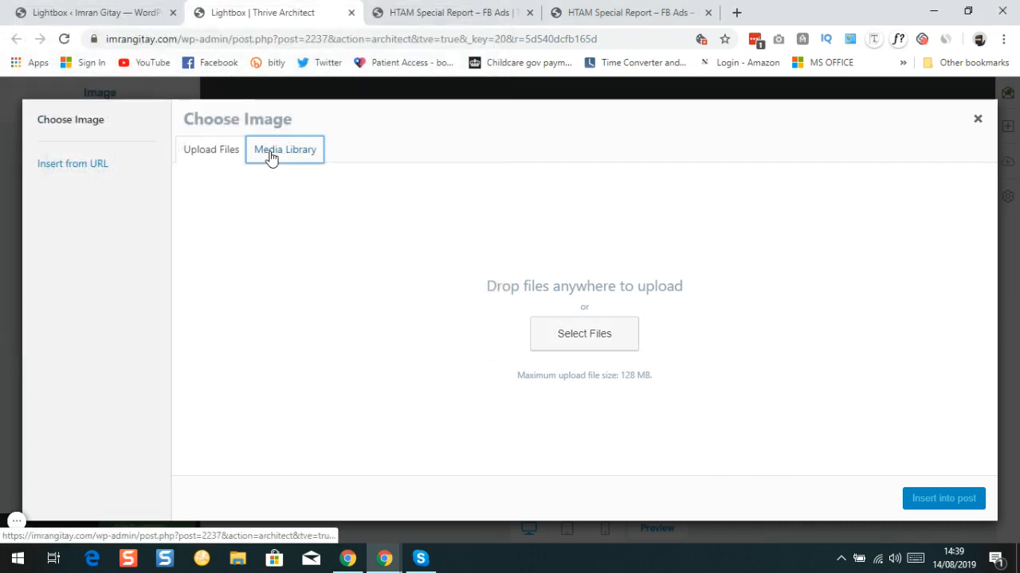
- Find the blue HTAM book cover, Htam-mu.png, in the media library and insert it into the Image element
scroll(443, 241, down, 3)
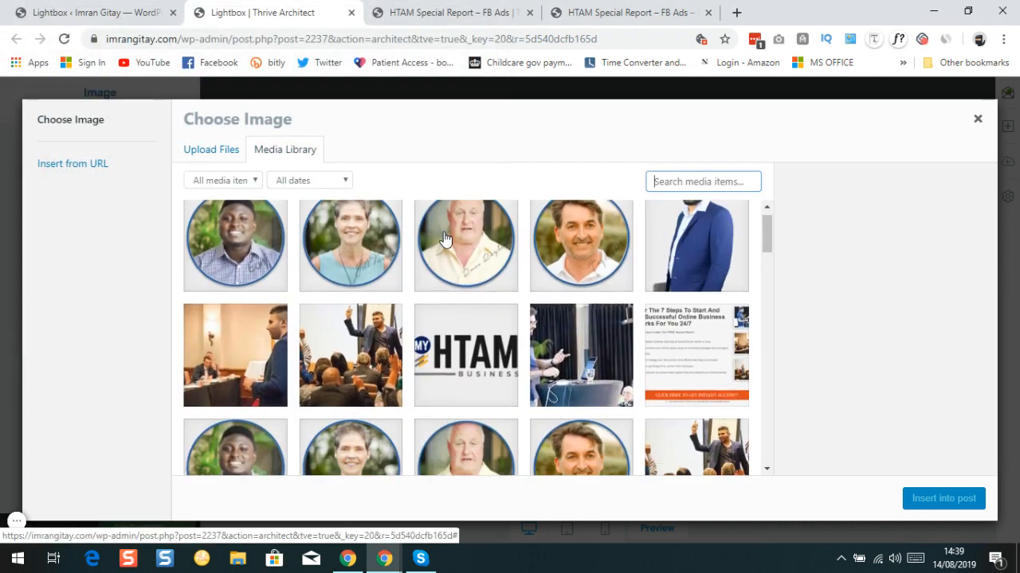
scroll(444, 242, down, 5)
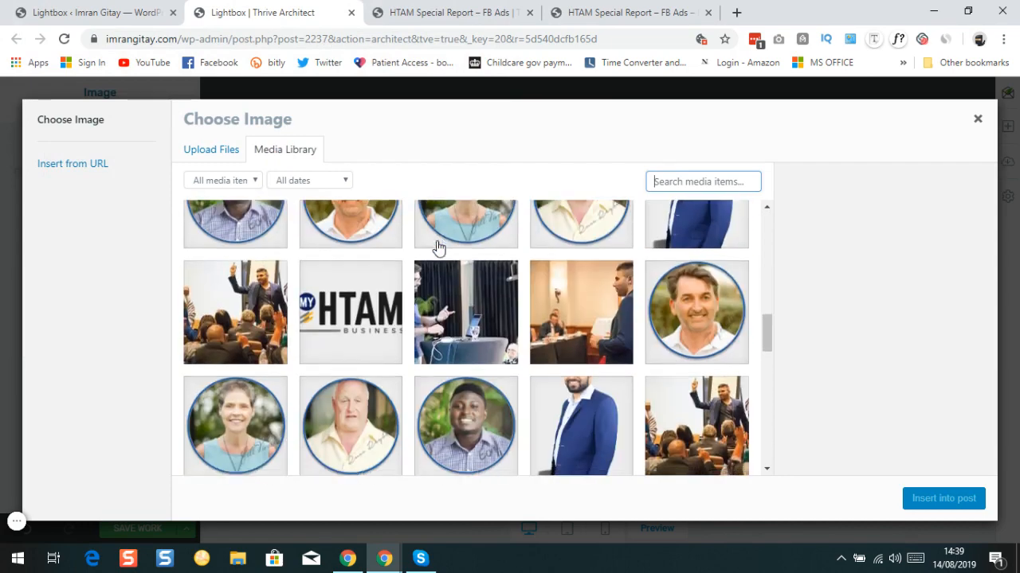
scroll(438, 250, down, 3)
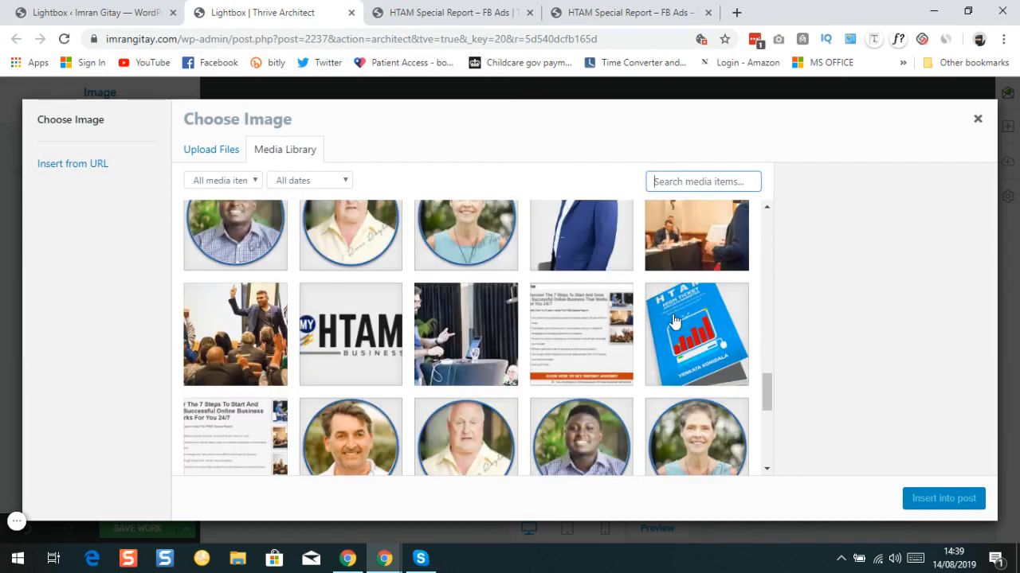
click(674, 336)
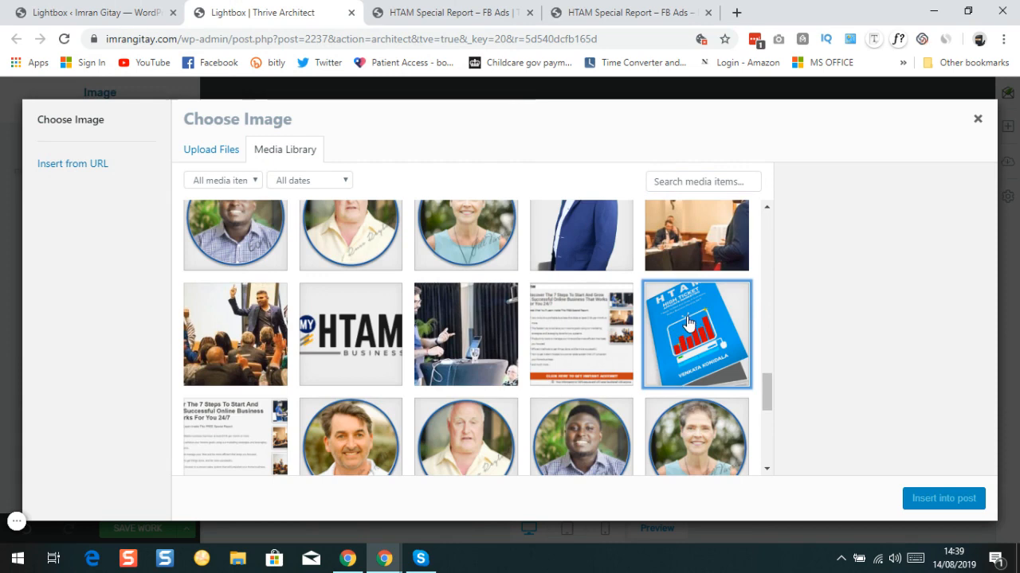
click(725, 341)
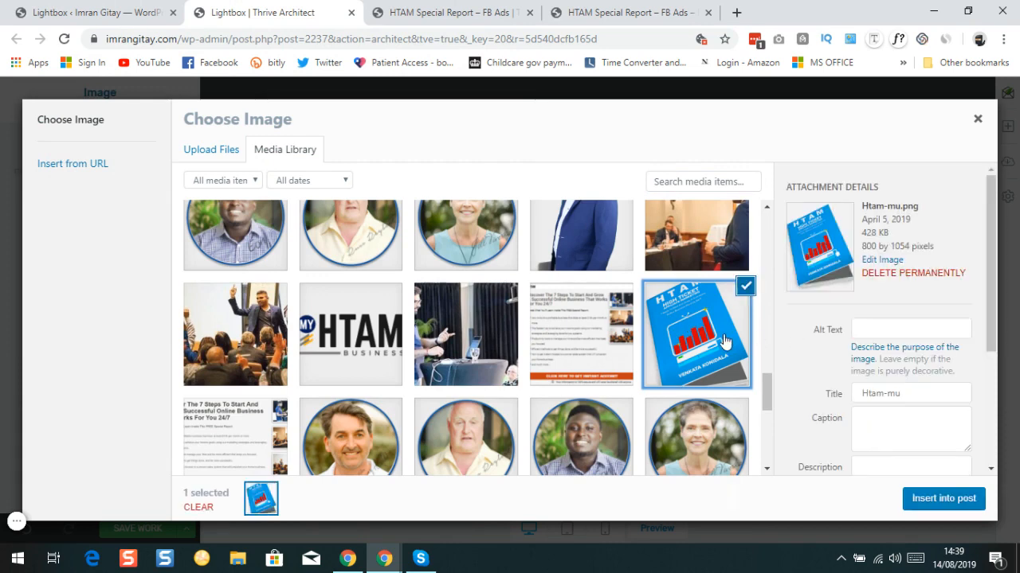
click(946, 499)
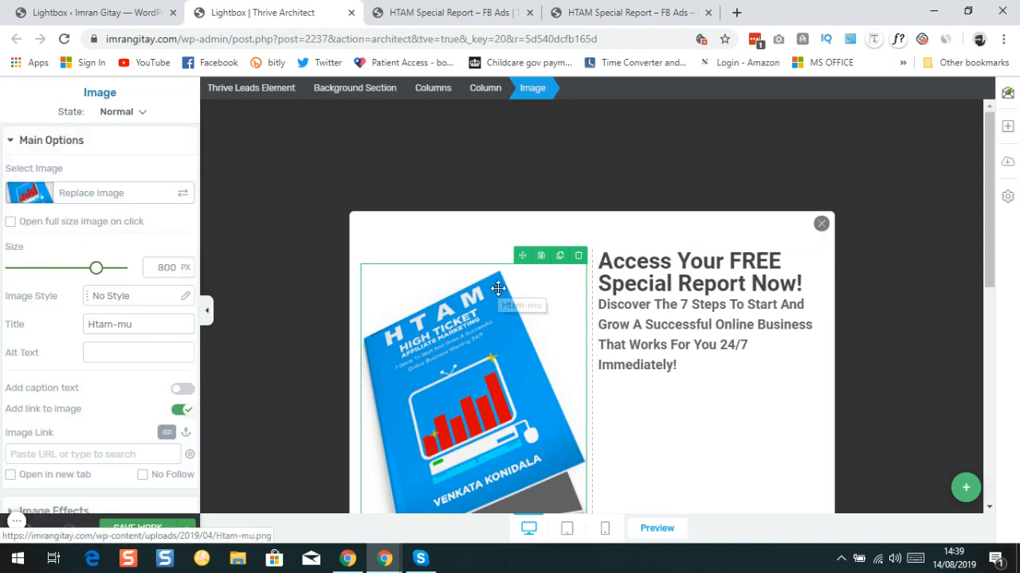
- Narrow the book image's column to about a fifth of the form's width, leaving the rest to the heading column
scroll(498, 288, down, 3)
scroll(497, 290, up, 3)
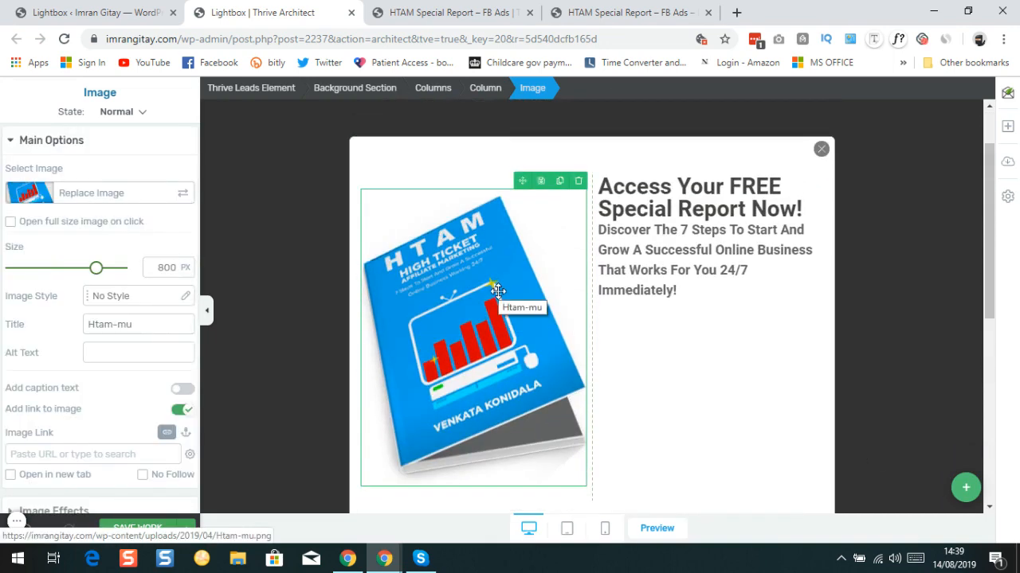
scroll(497, 293, down, 6)
scroll(498, 293, up, 6)
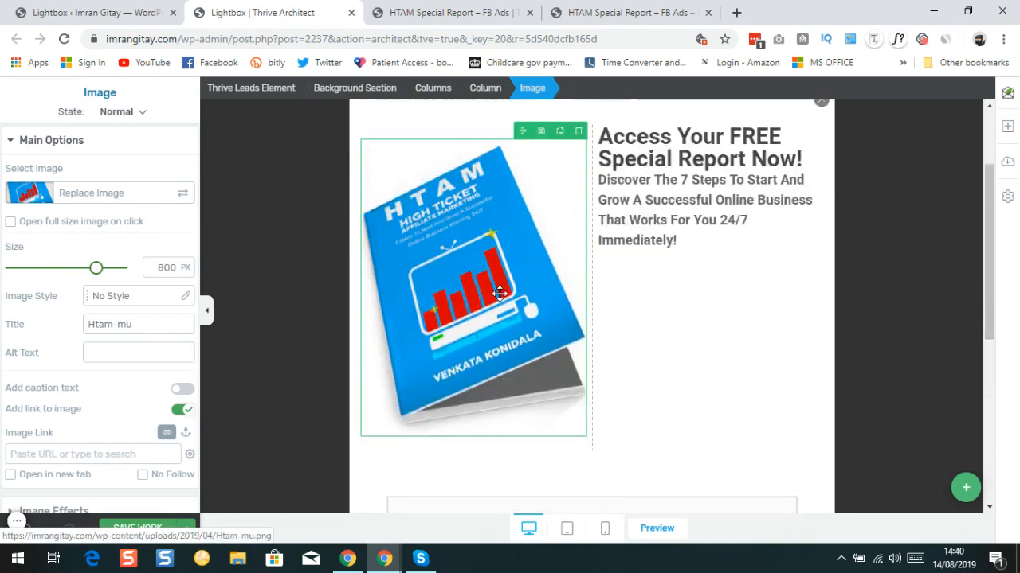
scroll(500, 295, down, 3)
scroll(500, 295, up, 3)
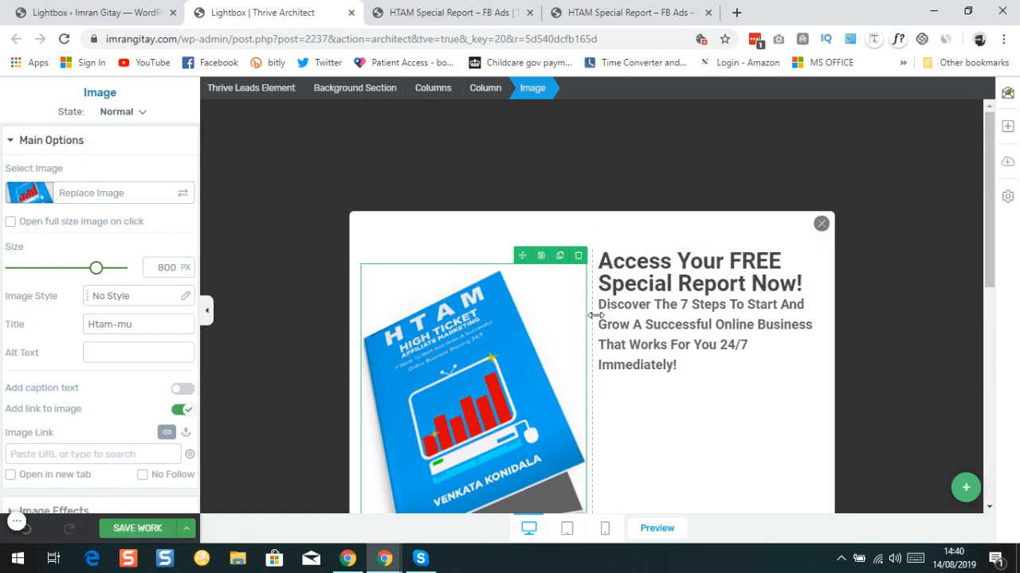
drag(593, 315, 460, 297)
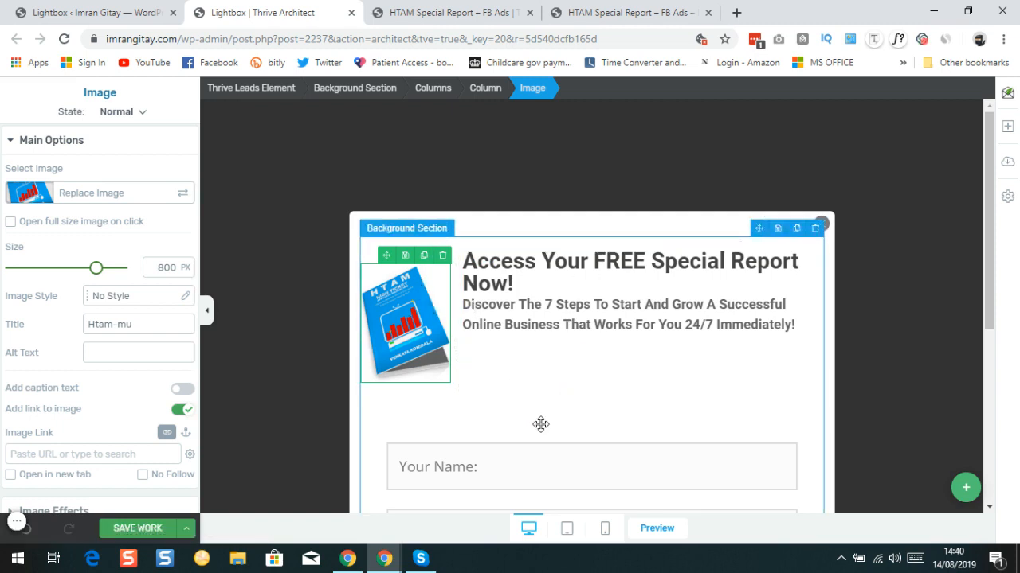
- Add a Text element below the image and heading columns, above the name field
click(1006, 128)
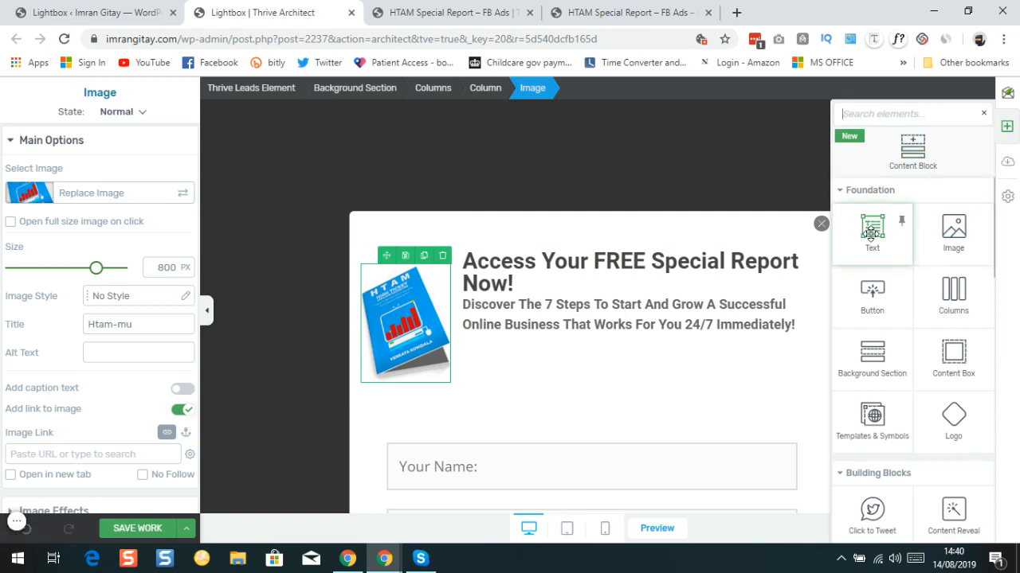
drag(870, 230, 562, 351)
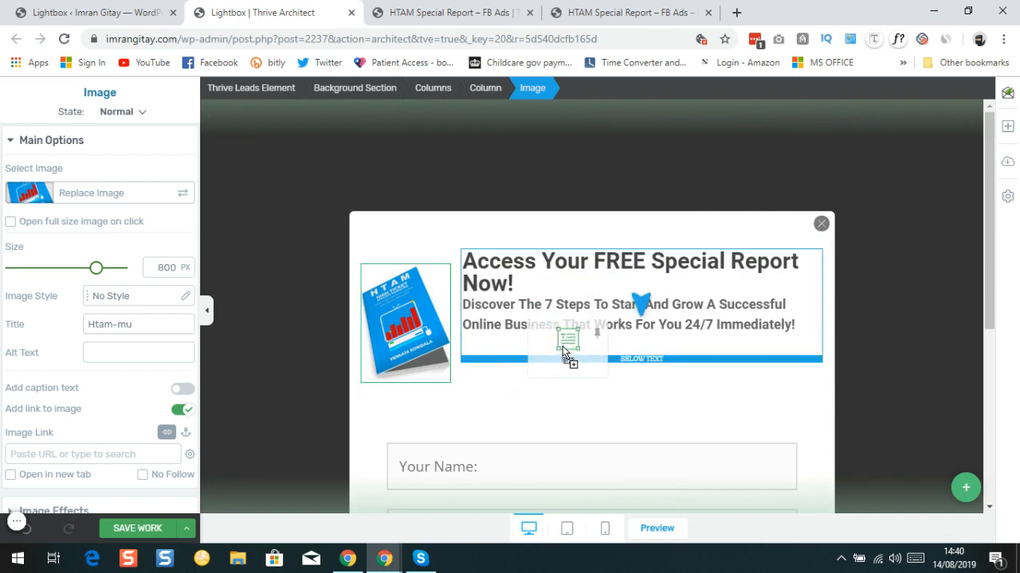
drag(562, 351, 513, 377)
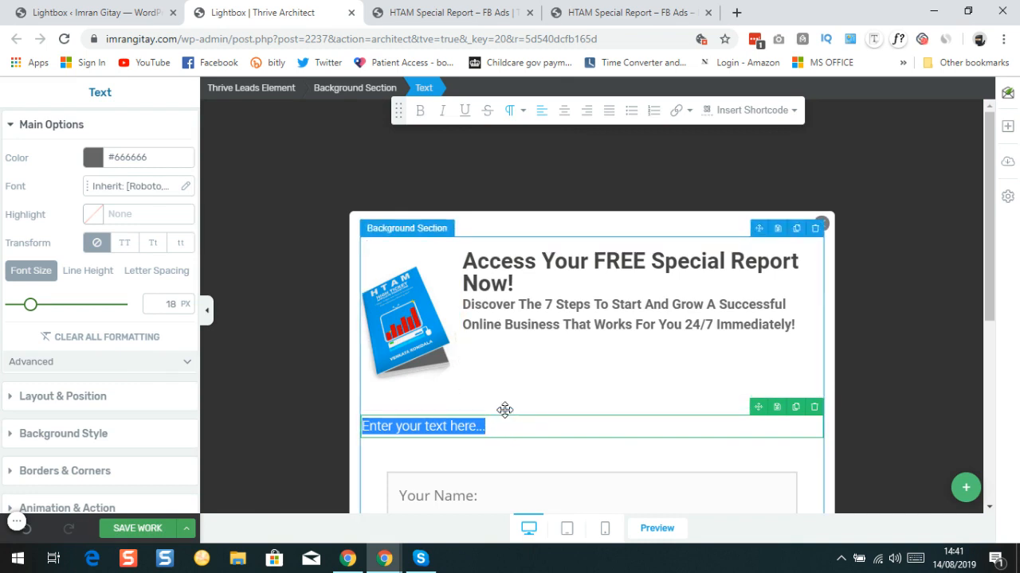
- Copy the line "* No Credit Card Required *" from the reference pop-up on the special report preview page
click(605, 16)
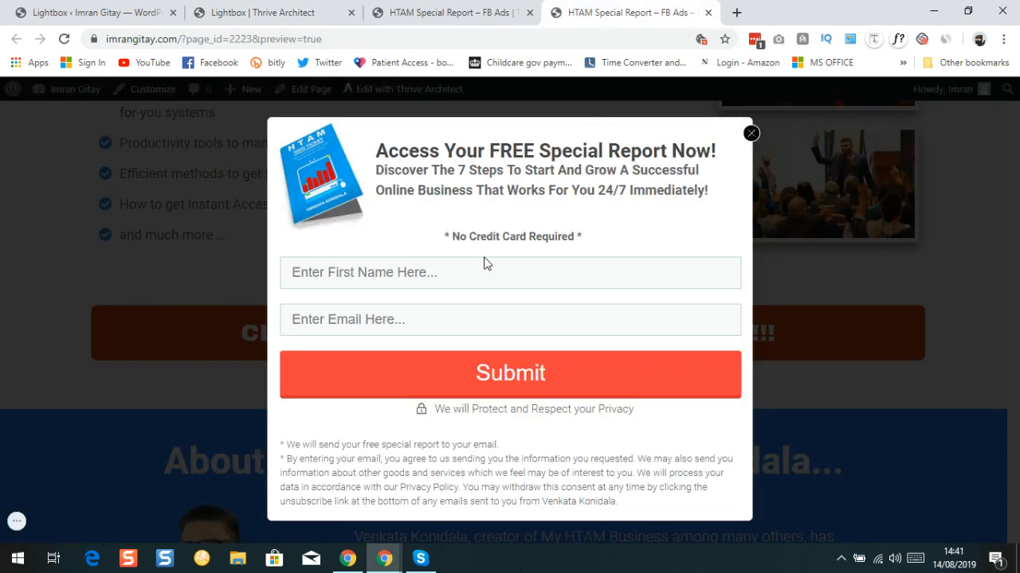
drag(446, 235, 571, 235)
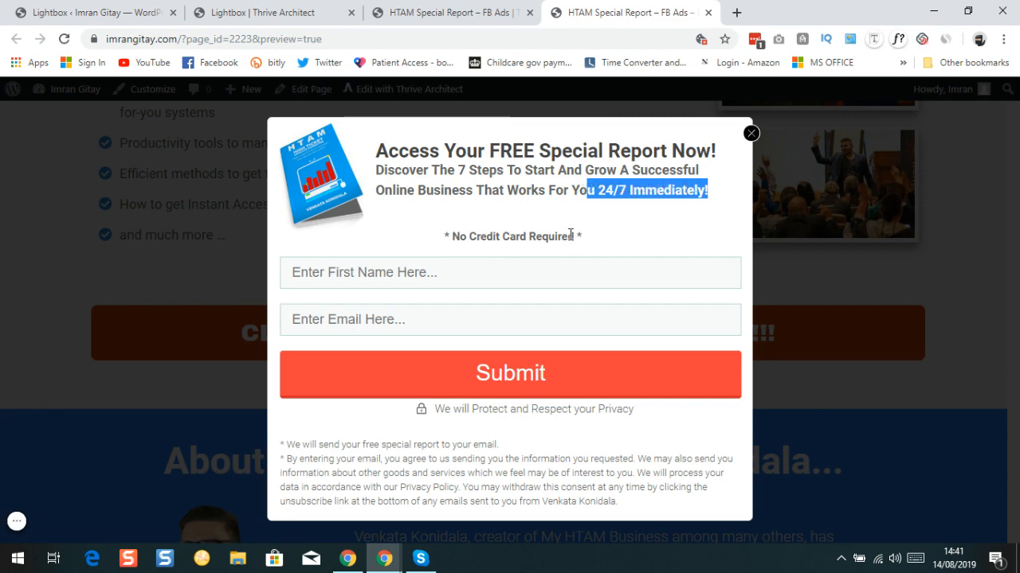
click(449, 237)
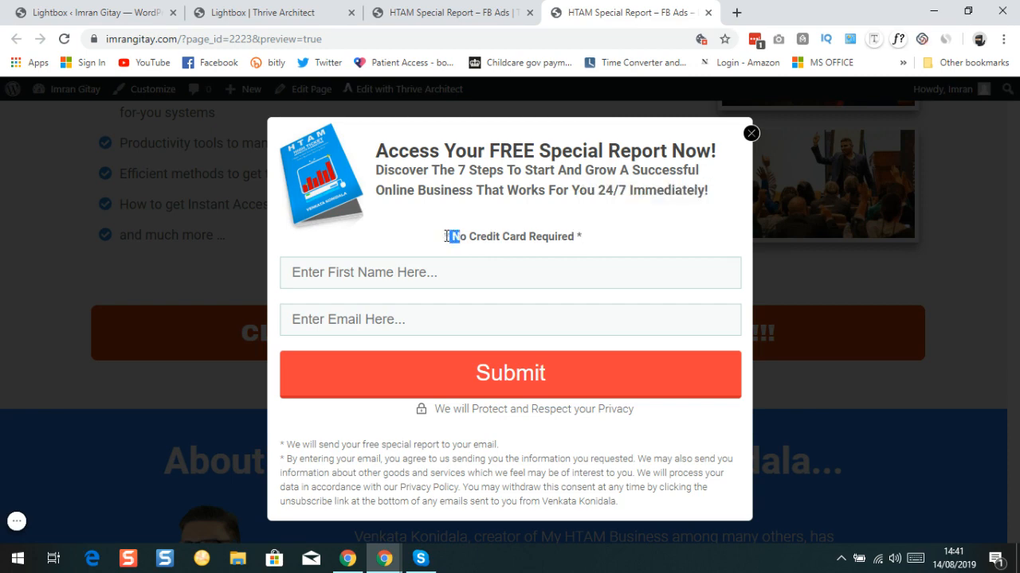
drag(452, 236, 560, 237)
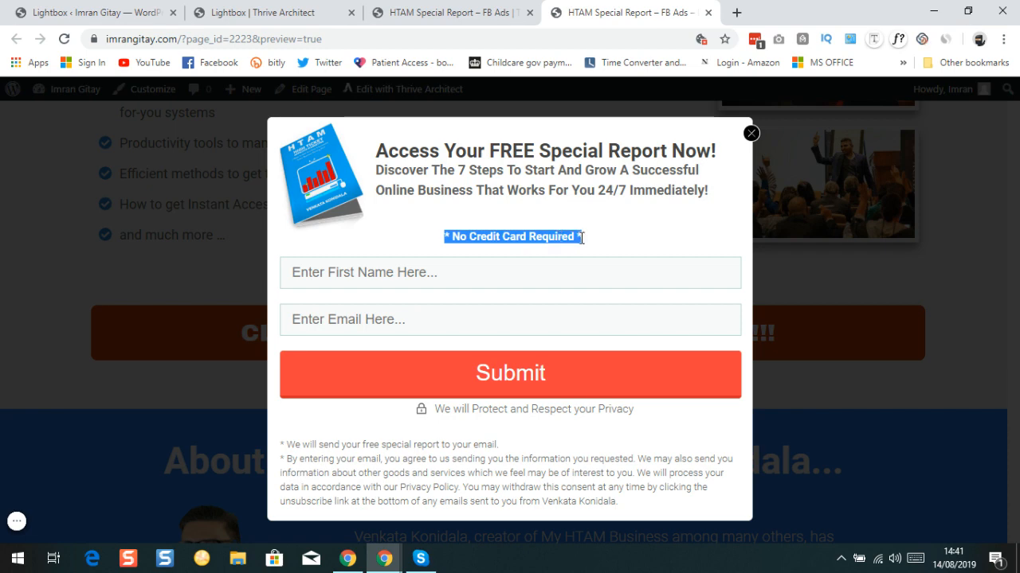
right_click(527, 237)
click(561, 251)
- Replace the new Text element's placeholder in the lightbox form with the copied "* No Credit Card Required *" line
click(251, 12)
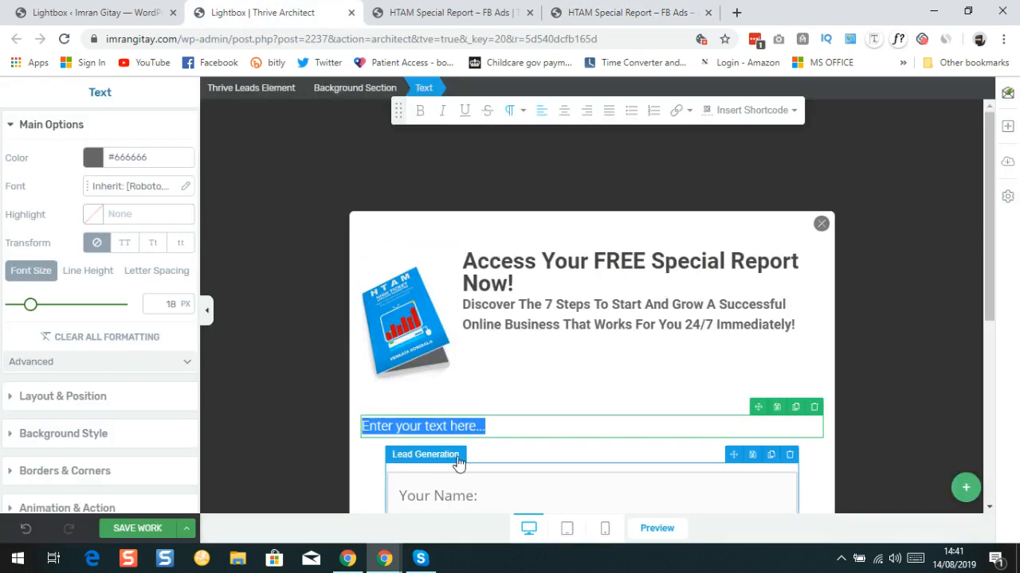
right_click(449, 427)
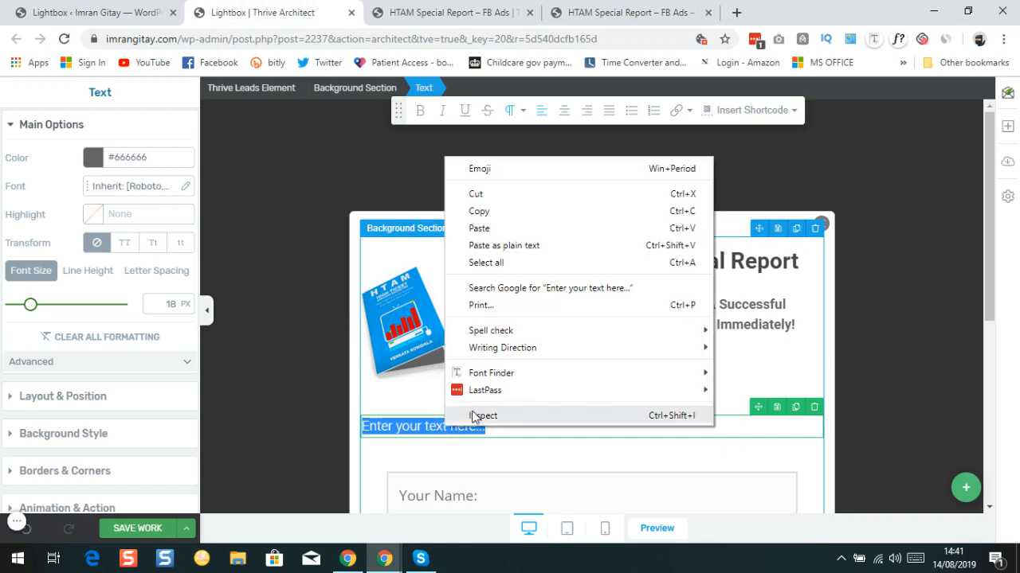
click(479, 228)
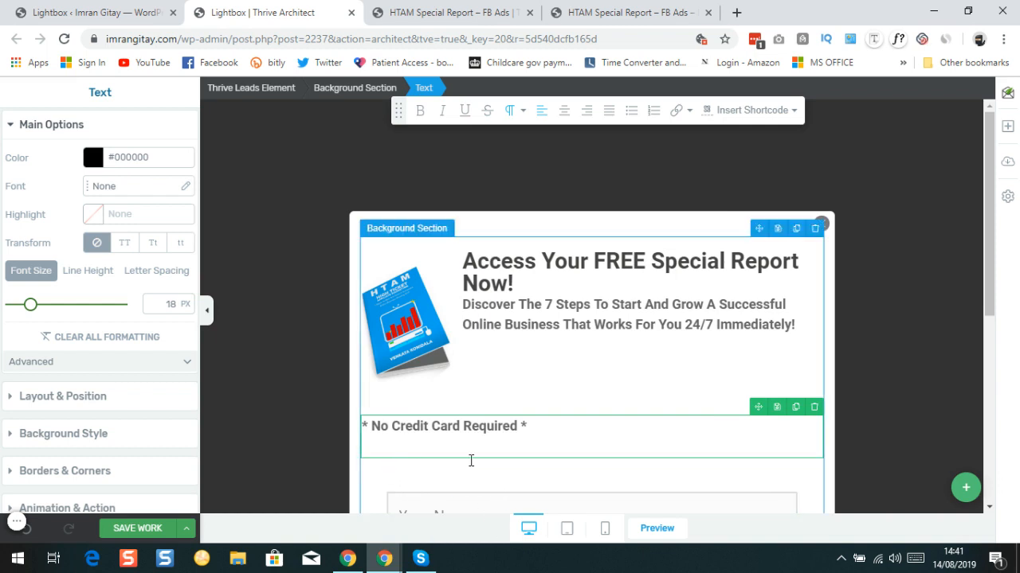
click(549, 428)
- Compare the form's input fields, button and privacy text with those in the reference pop-up
scroll(554, 422, down, 2)
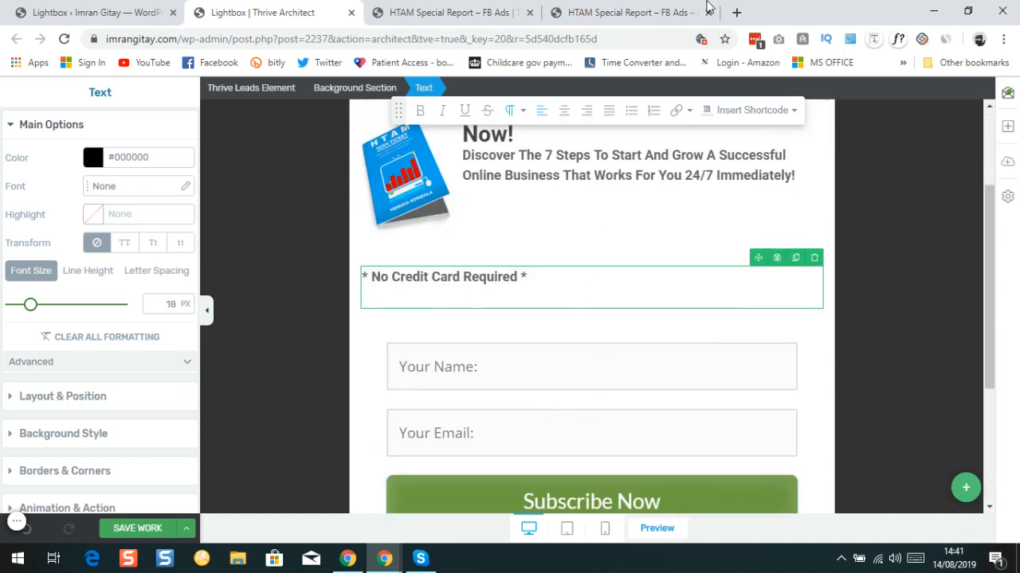
click(635, 9)
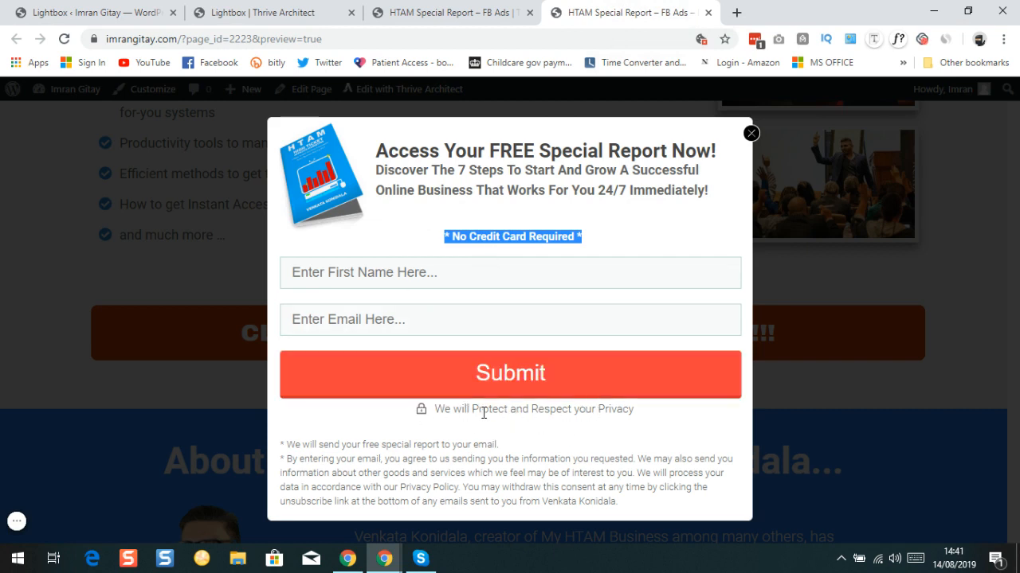
click(253, 10)
scroll(451, 237, down, 3)
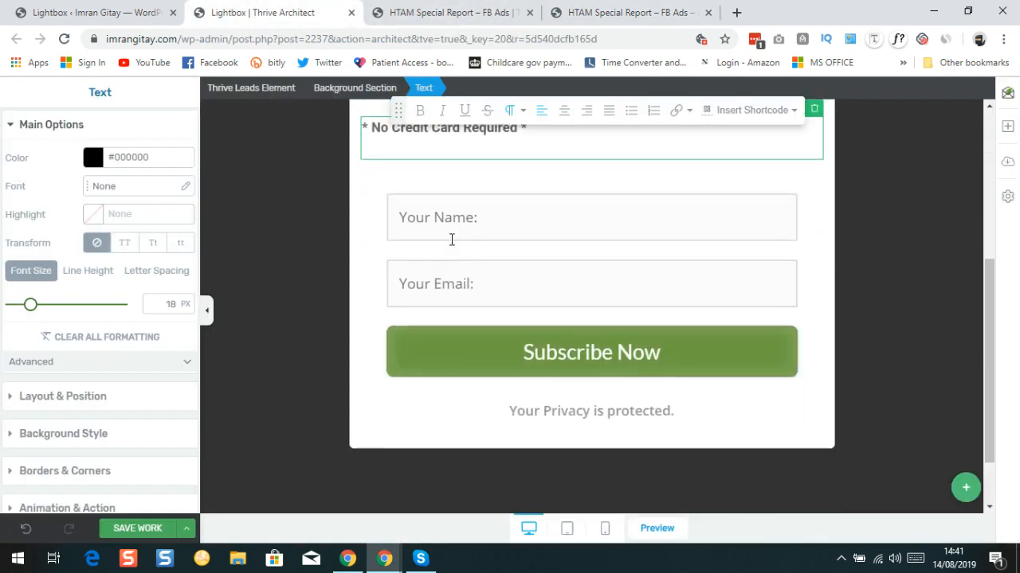
scroll(542, 230, down, 1)
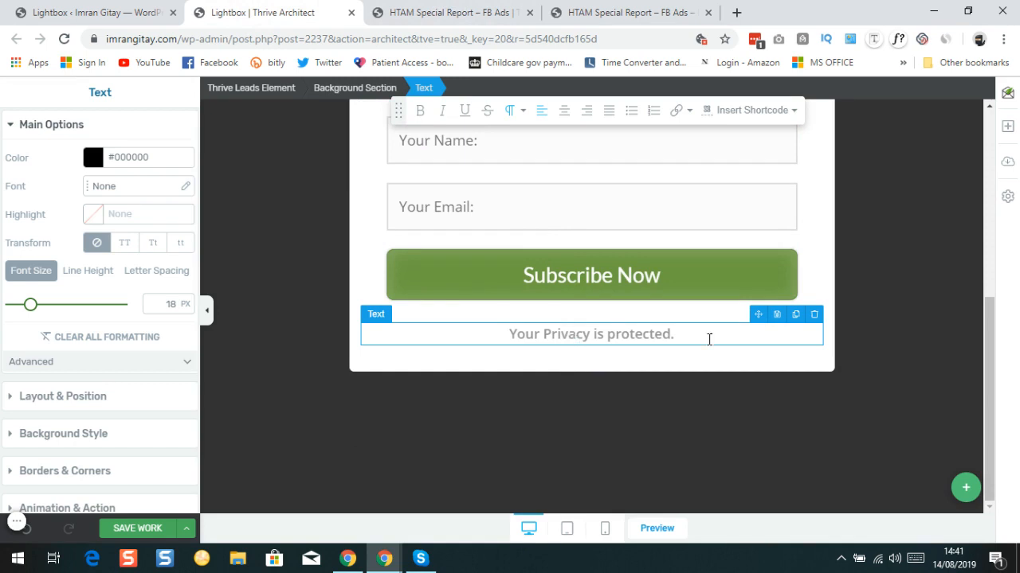
- Delete the "Your Privacy is protected." text below the Subscribe Now button and bring up the reference pop-up page
click(814, 325)
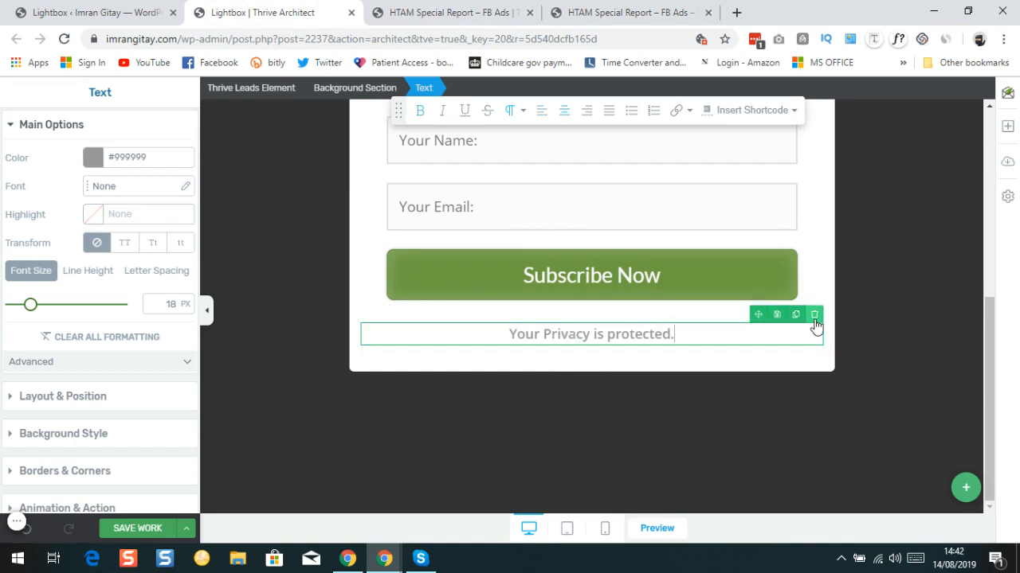
click(814, 316)
click(580, 13)
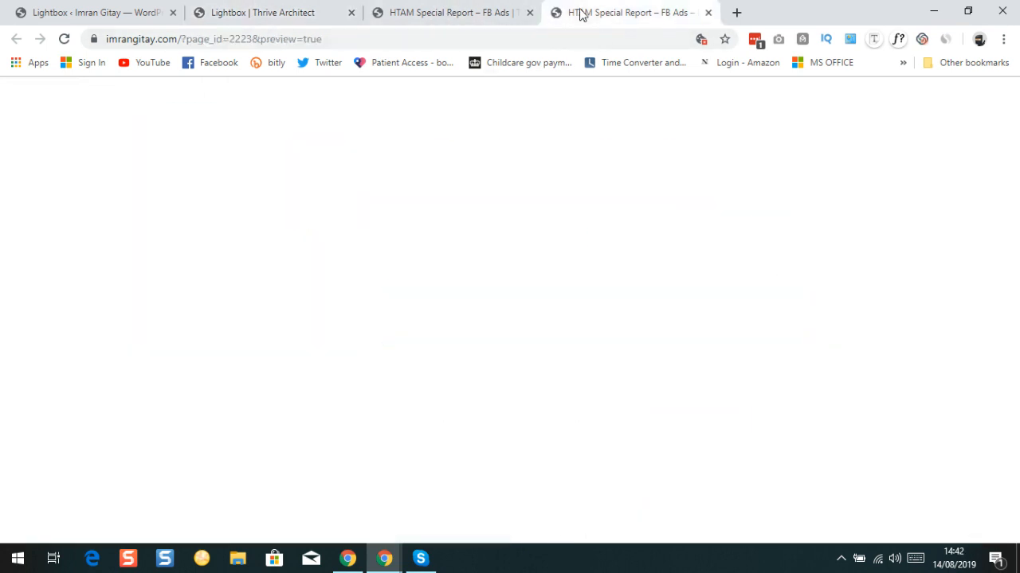
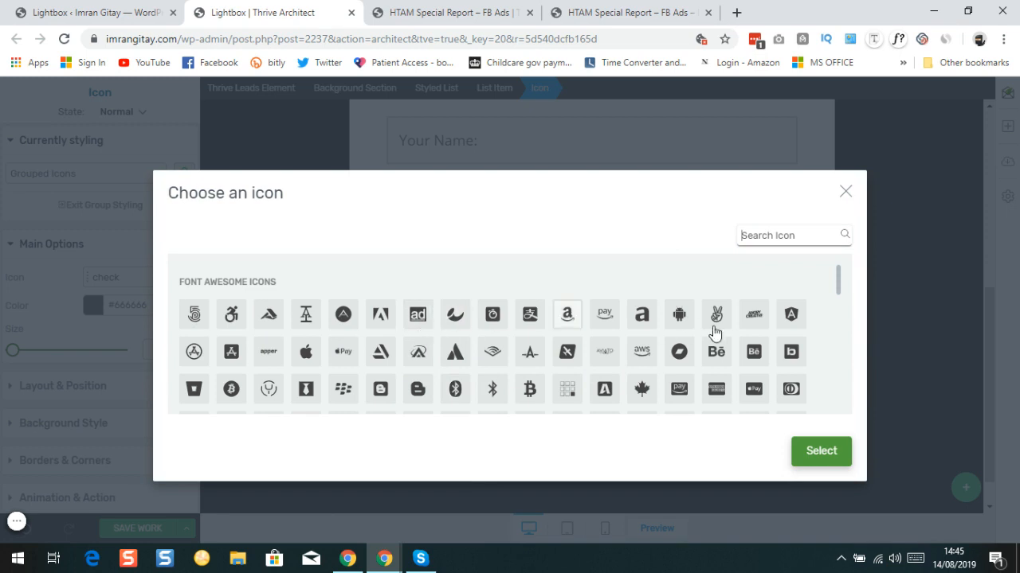
- Change the styled list icon beside "We will Protect and Respect your Privacy" to the lock-alt-regular padlock, matching the reference pop-up
click(581, 14)
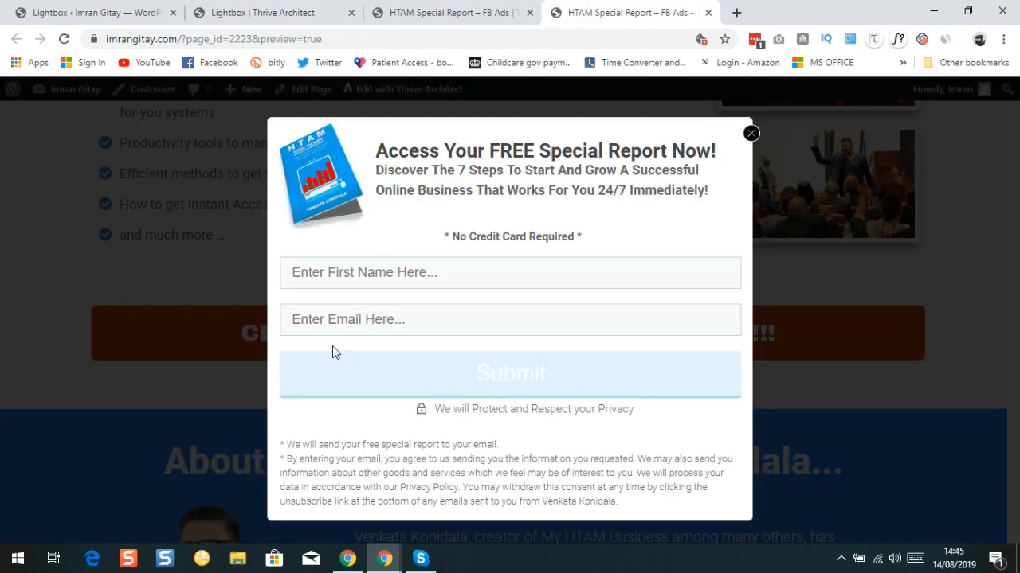
click(231, 13)
click(749, 238)
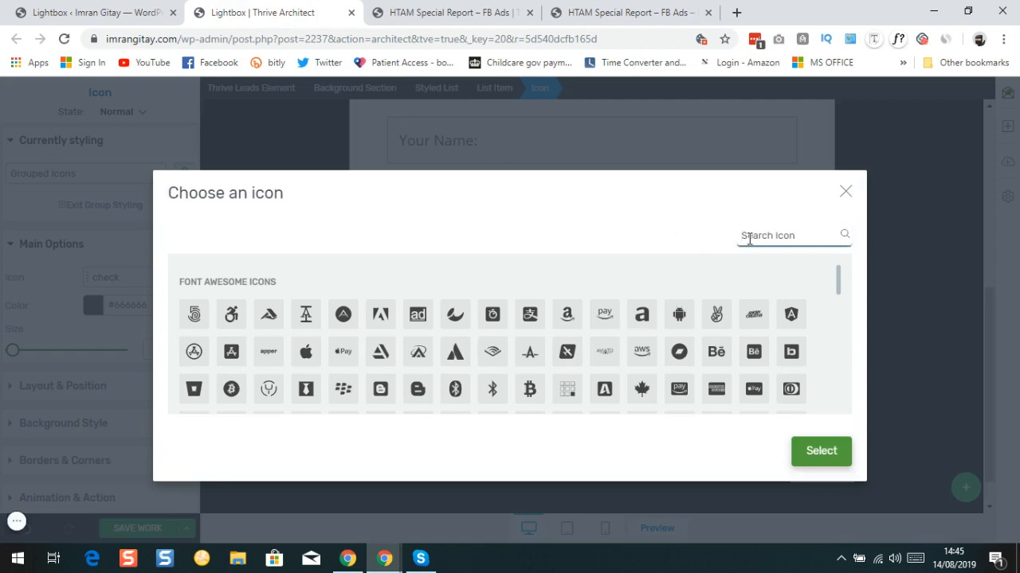
text(lock)
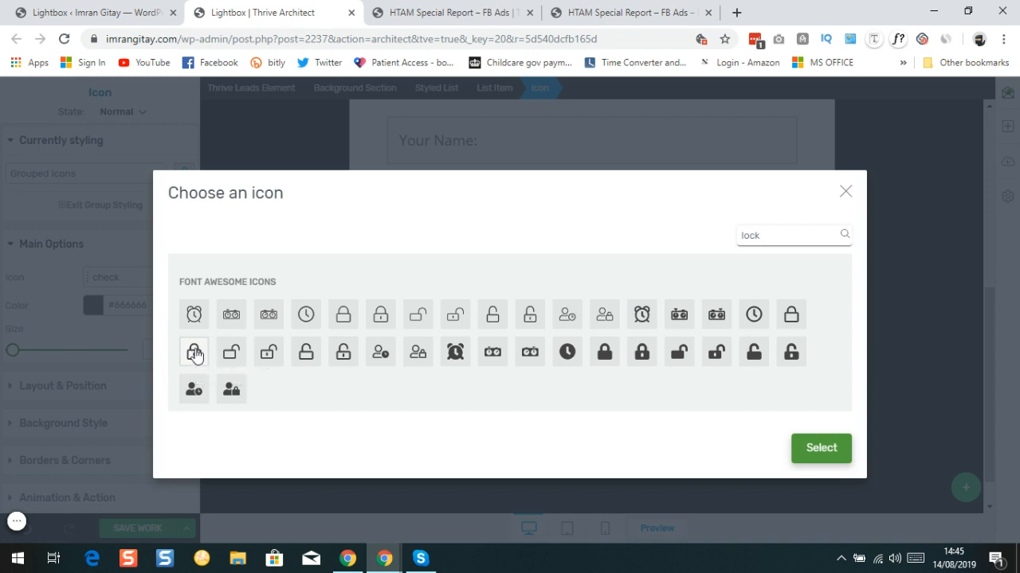
click(194, 353)
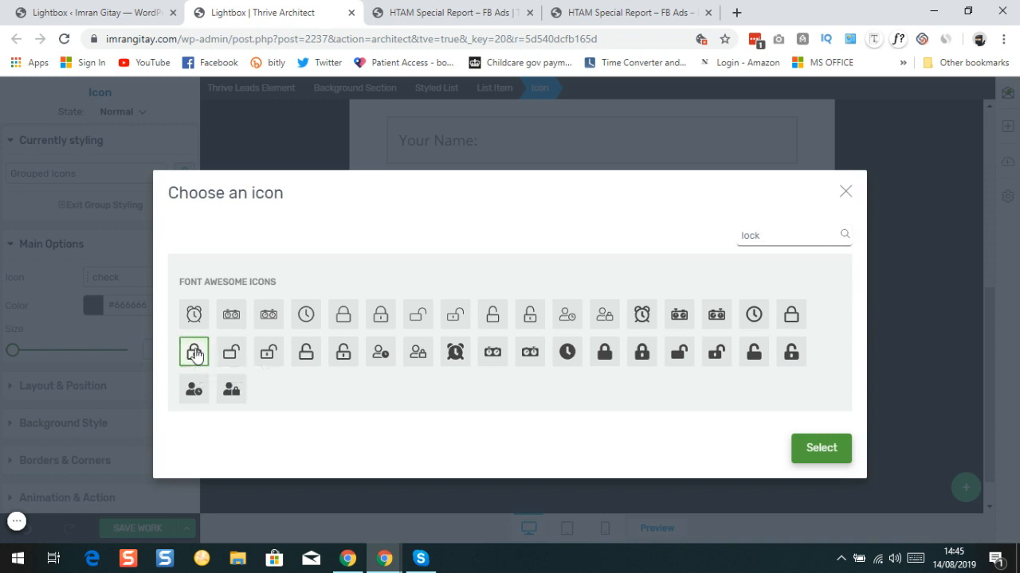
click(825, 449)
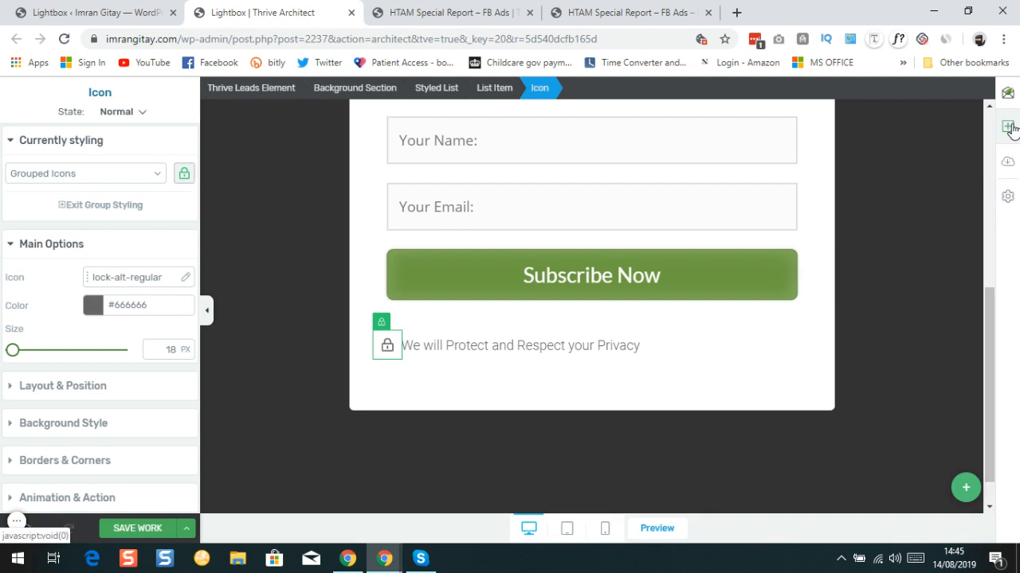
- Add a Text element below the "We will Protect and Respect your Privacy" line, as in the reference pop-up's layout
click(609, 16)
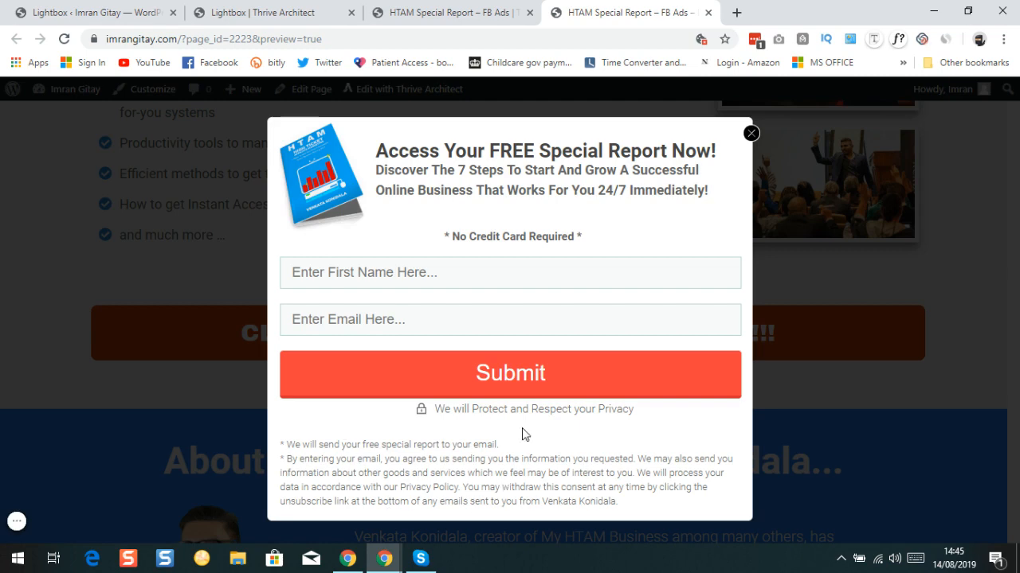
click(239, 11)
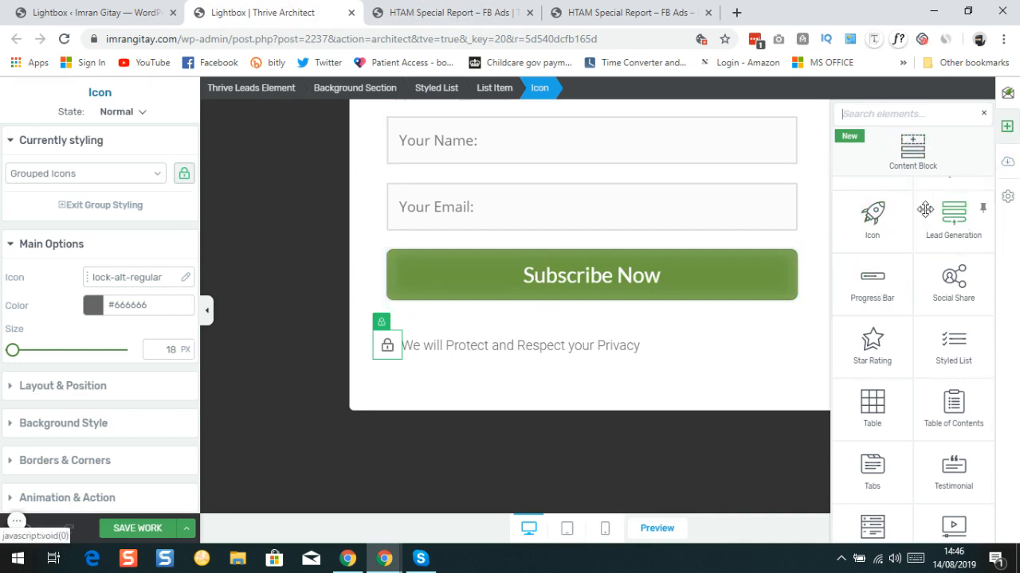
scroll(937, 290, down, 1)
scroll(938, 289, up, 5)
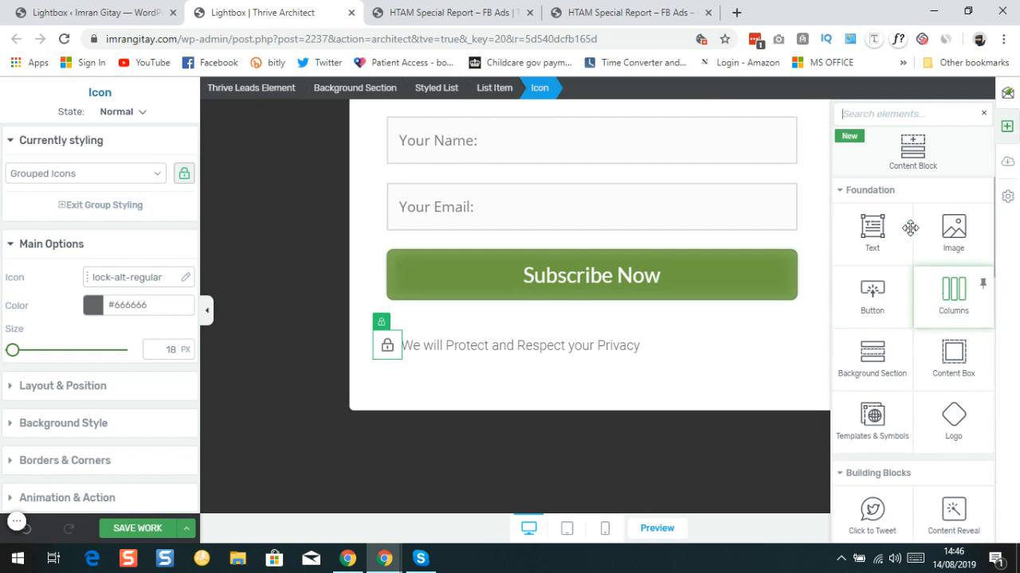
drag(875, 236, 544, 333)
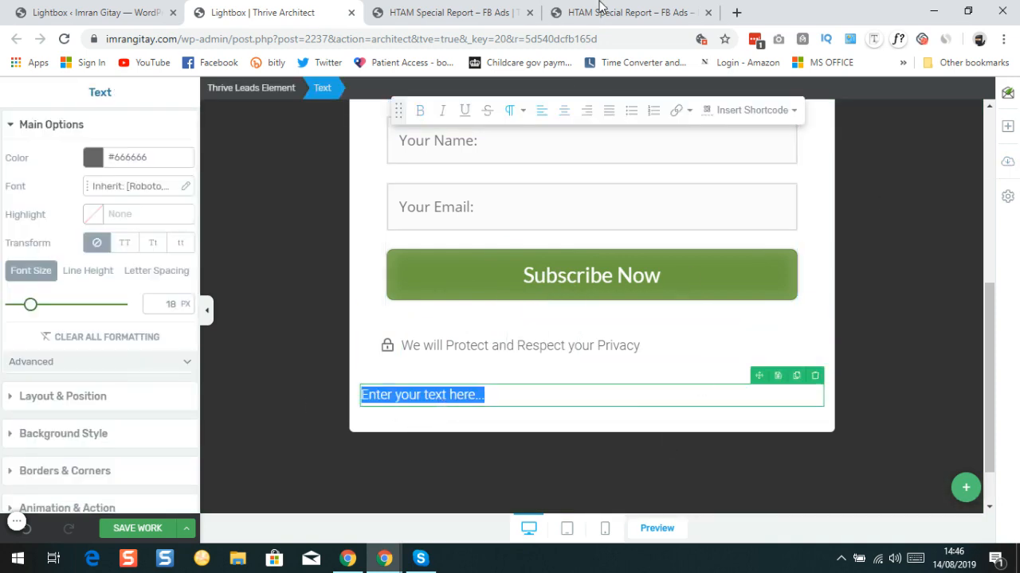
- Copy the consent disclaimer starting "* We will send your free special report to your email." from the reference pop-up and return to the lightbox editor
click(607, 13)
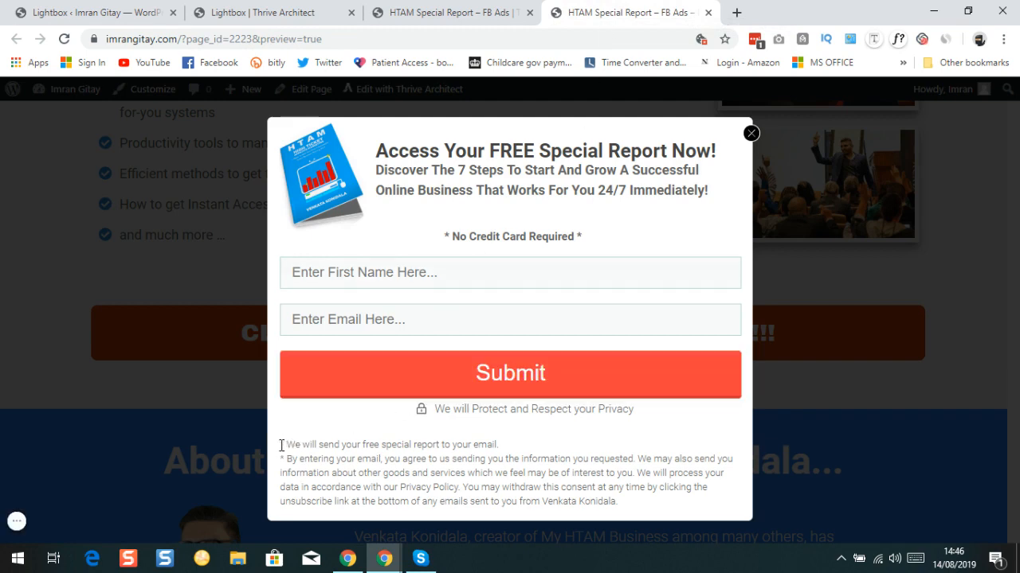
drag(282, 446, 621, 518)
click(621, 518)
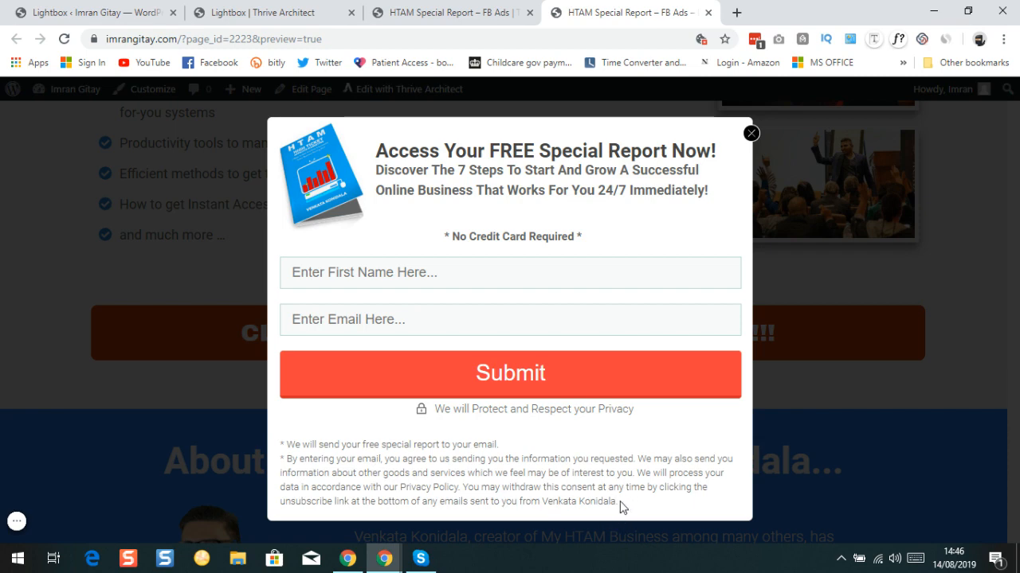
drag(613, 500, 288, 441)
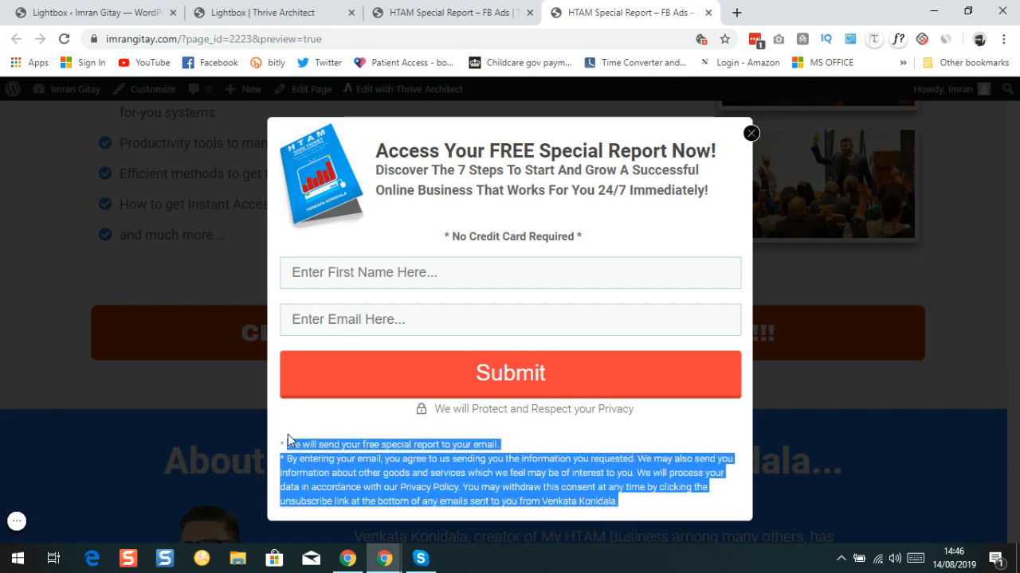
right_click(333, 472)
click(379, 359)
click(273, 11)
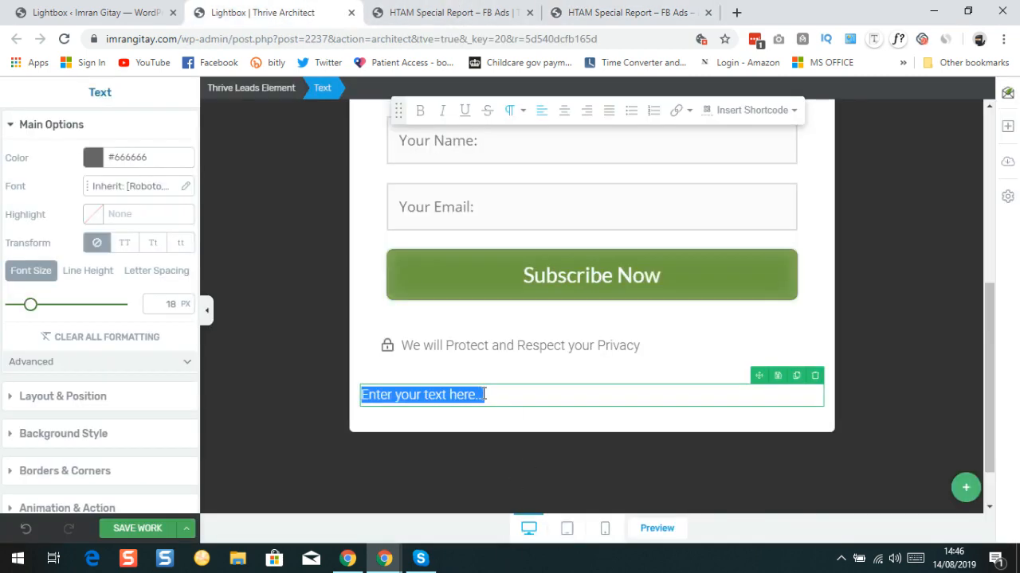
- Replace the new Text element's placeholder with the copied consent disclaimer and save the lightbox form
right_click(485, 394)
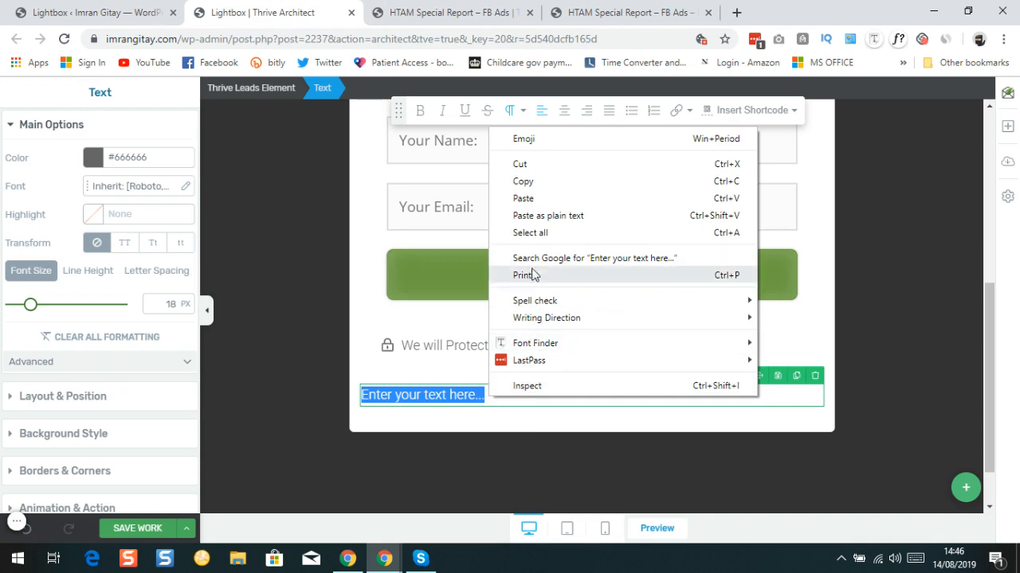
click(523, 198)
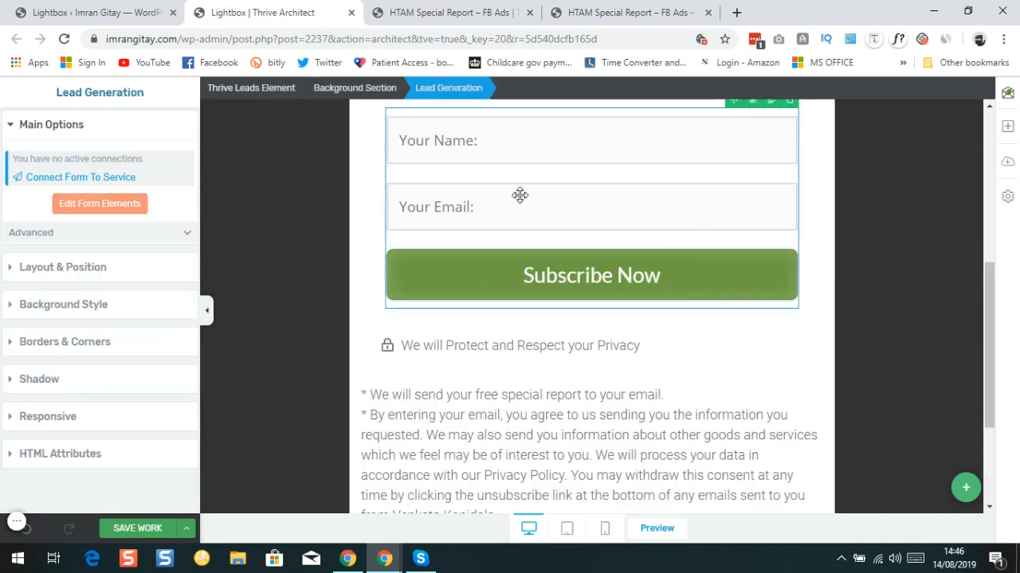
scroll(546, 382, down, 3)
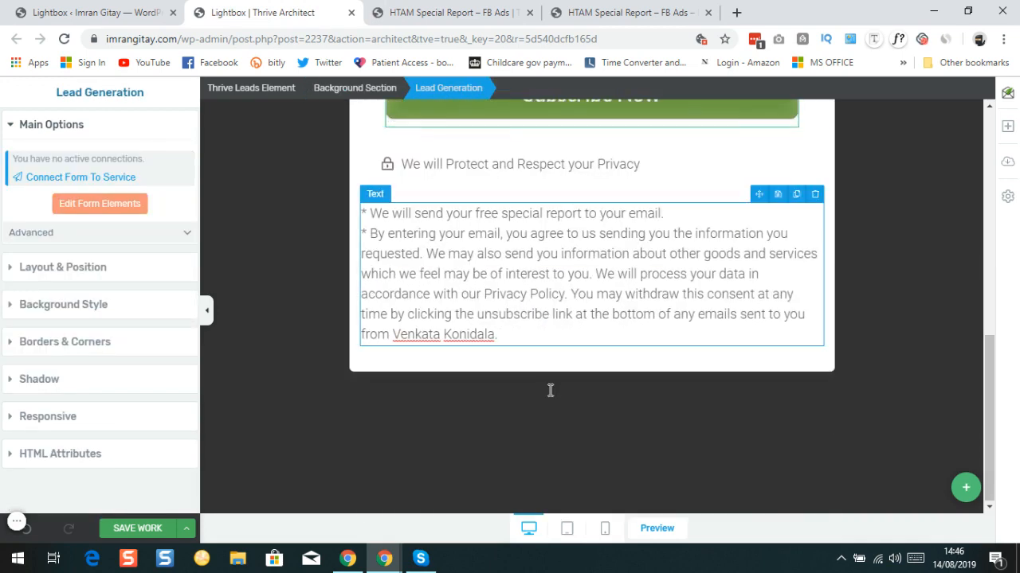
scroll(548, 390, up, 5)
scroll(549, 384, down, 3)
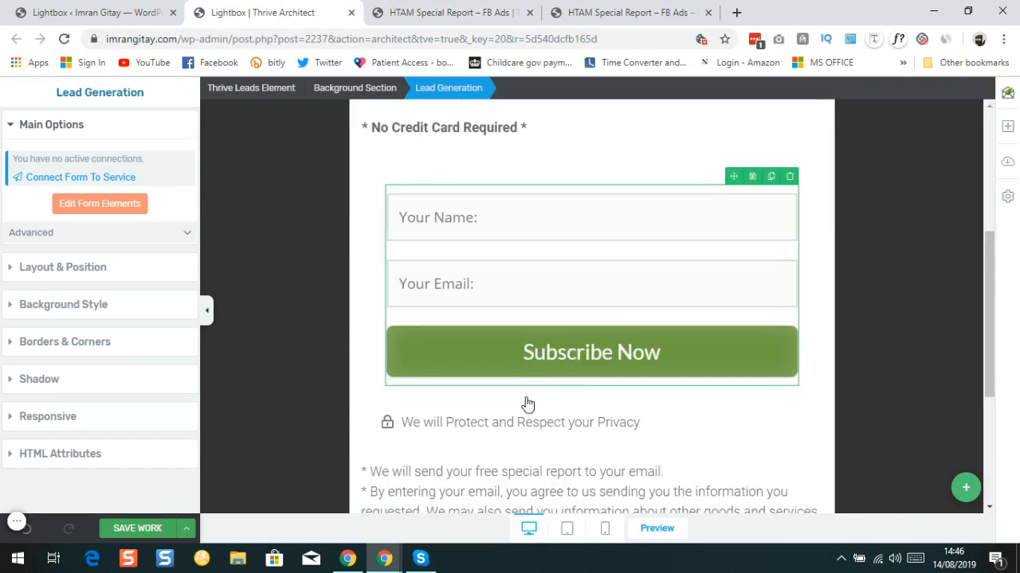
scroll(549, 385, down, 4)
click(140, 528)
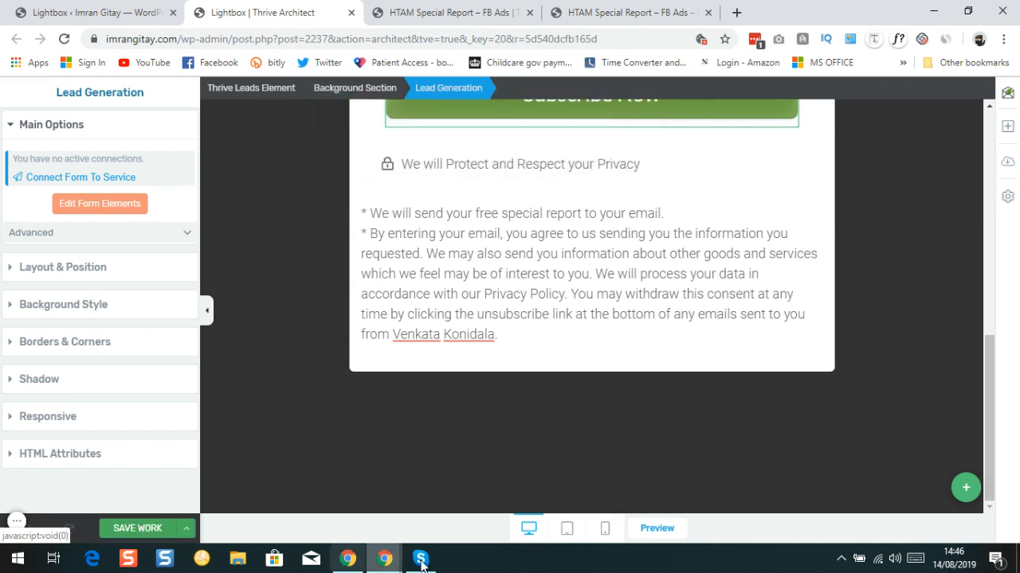
- Compare the form's header with the reference pop-up and set the book cover image's top margin to -37 px
scroll(518, 291, up, 7)
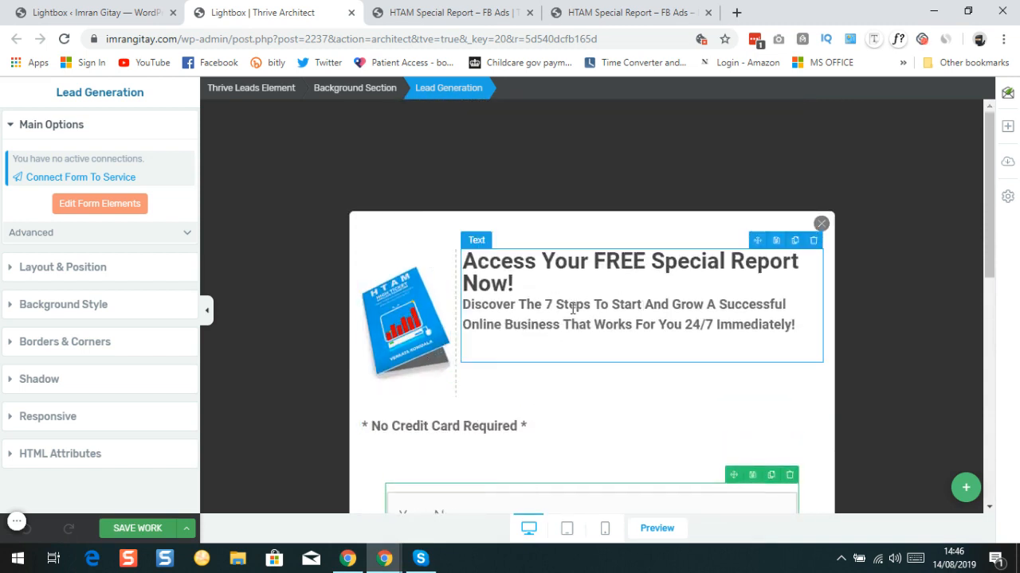
click(640, 14)
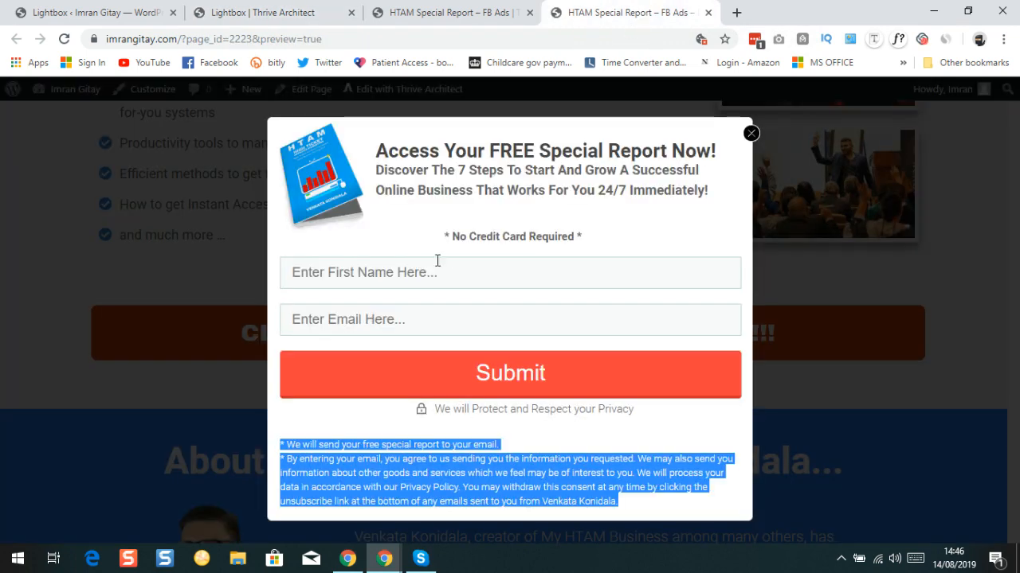
click(219, 11)
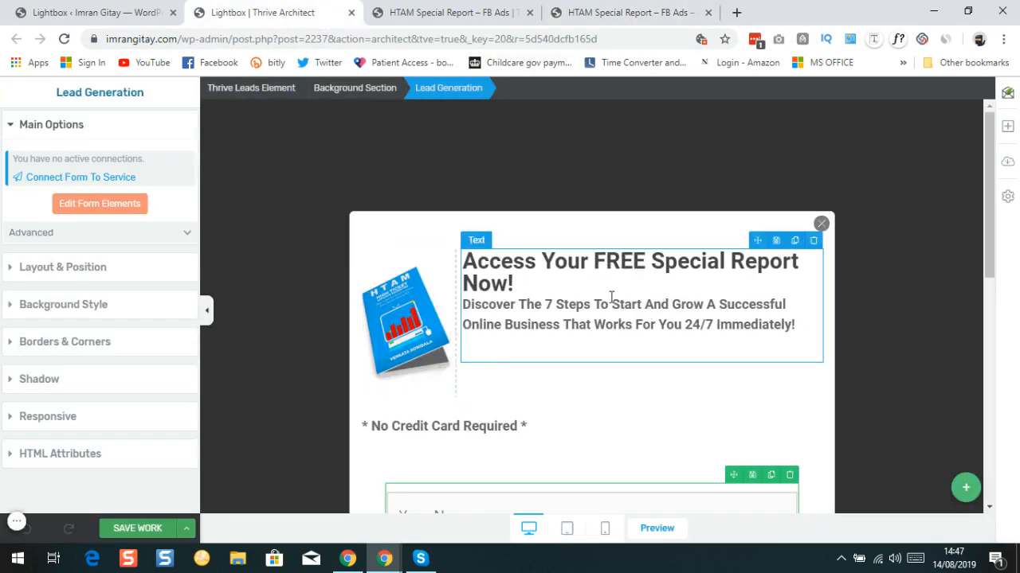
click(605, 13)
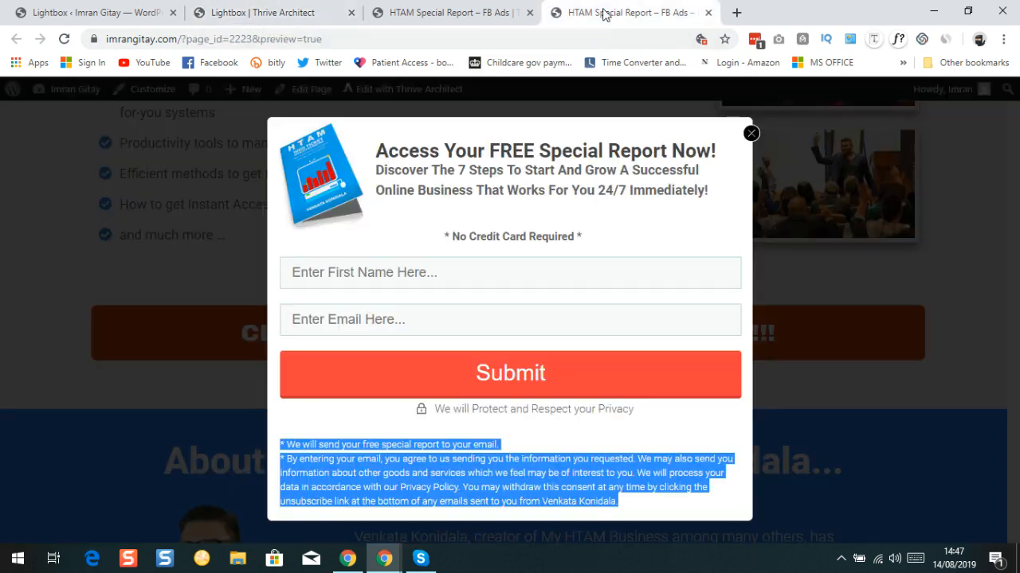
click(280, 13)
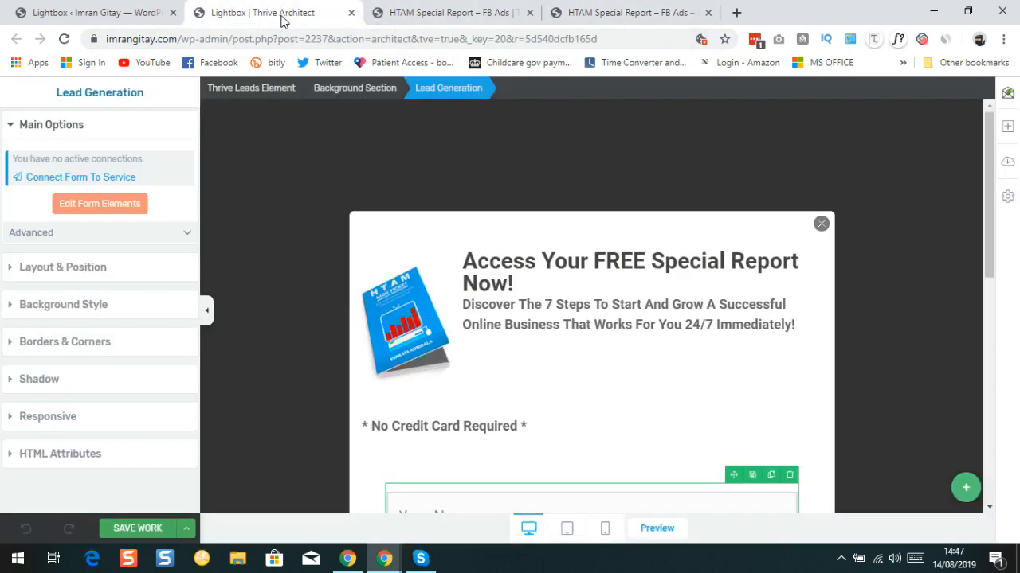
click(397, 327)
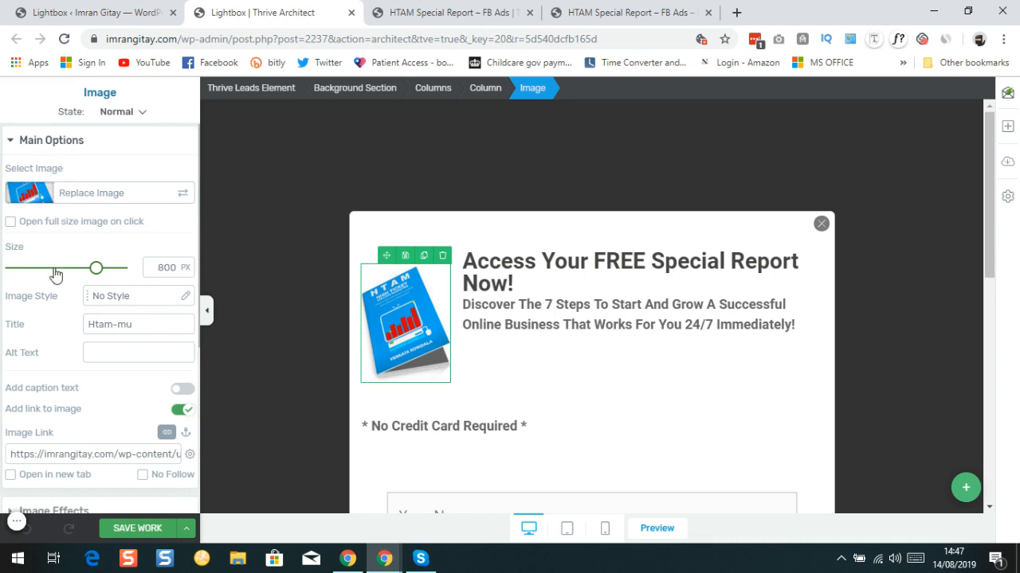
scroll(66, 257, down, 2)
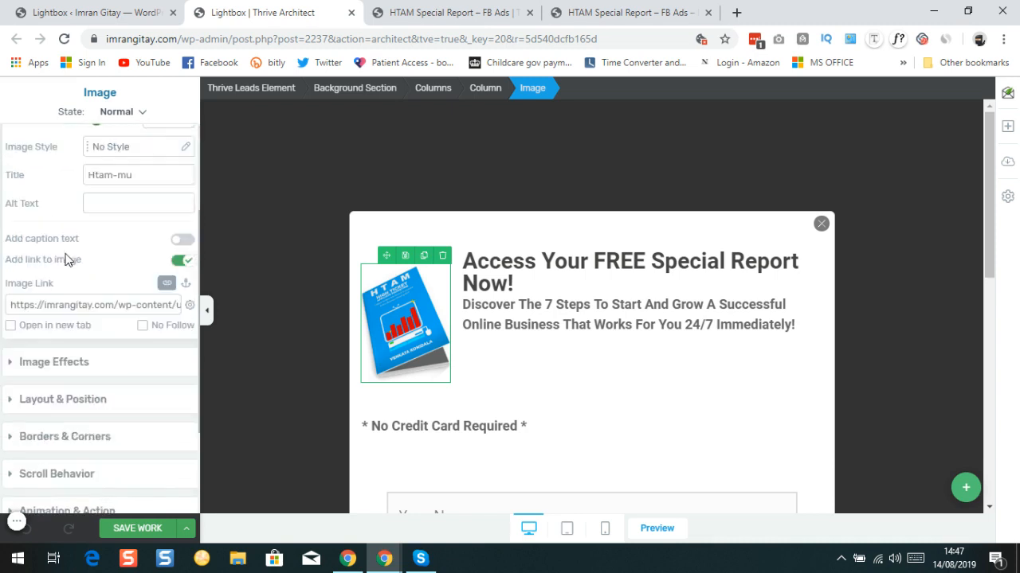
scroll(72, 227, up, 1)
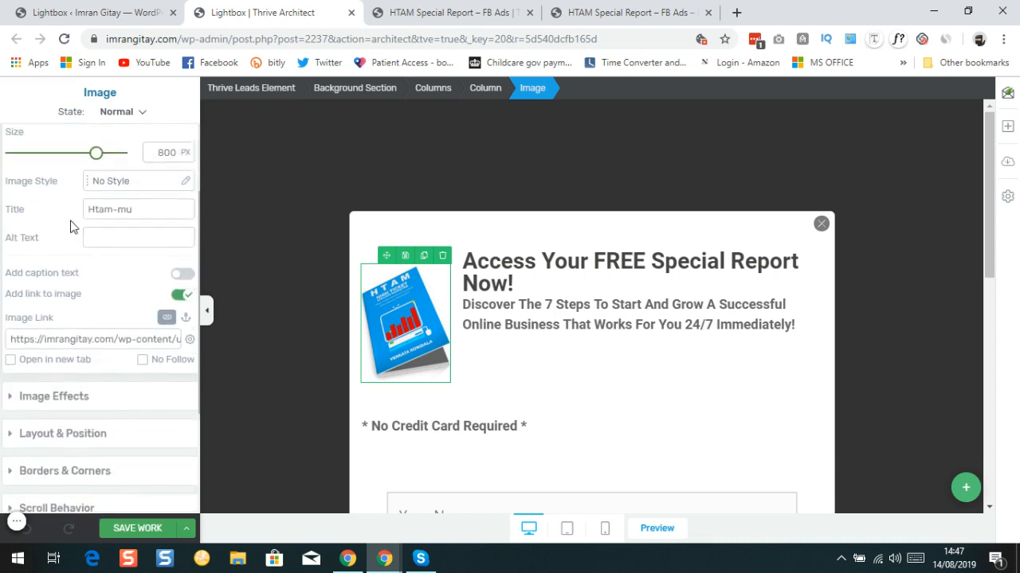
scroll(75, 255, down, 1)
scroll(76, 259, down, 1)
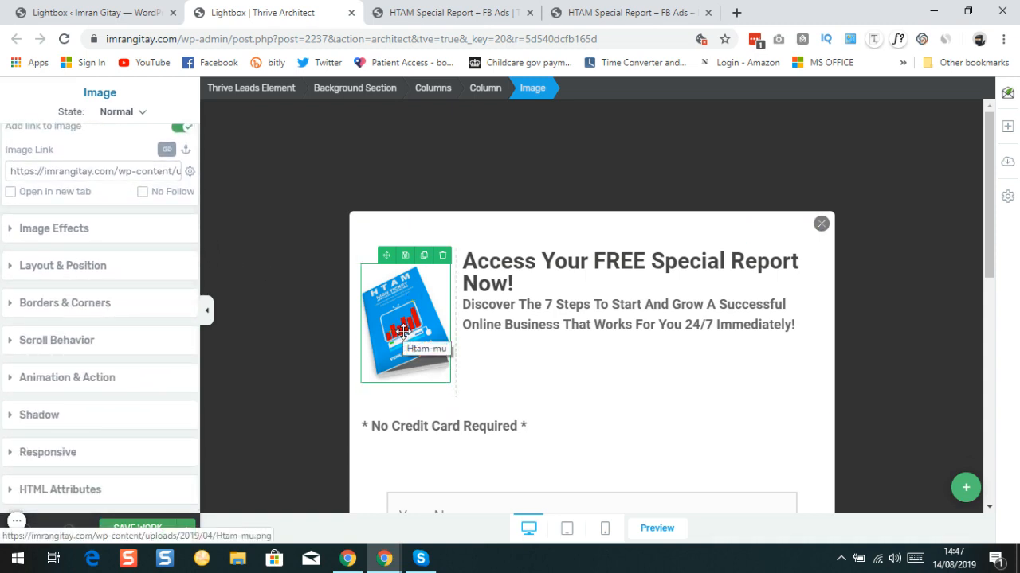
click(57, 281)
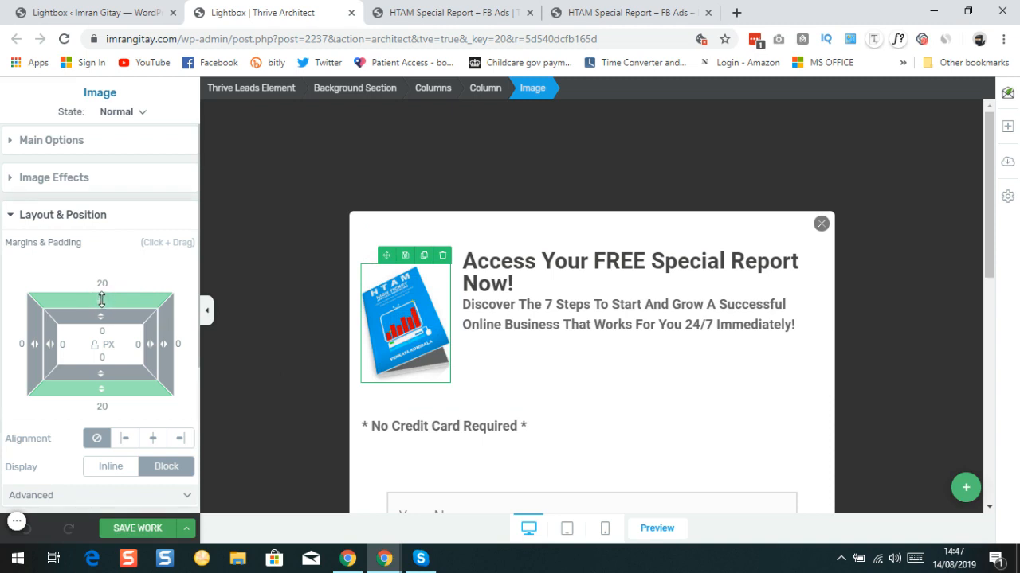
drag(101, 299, 105, 387)
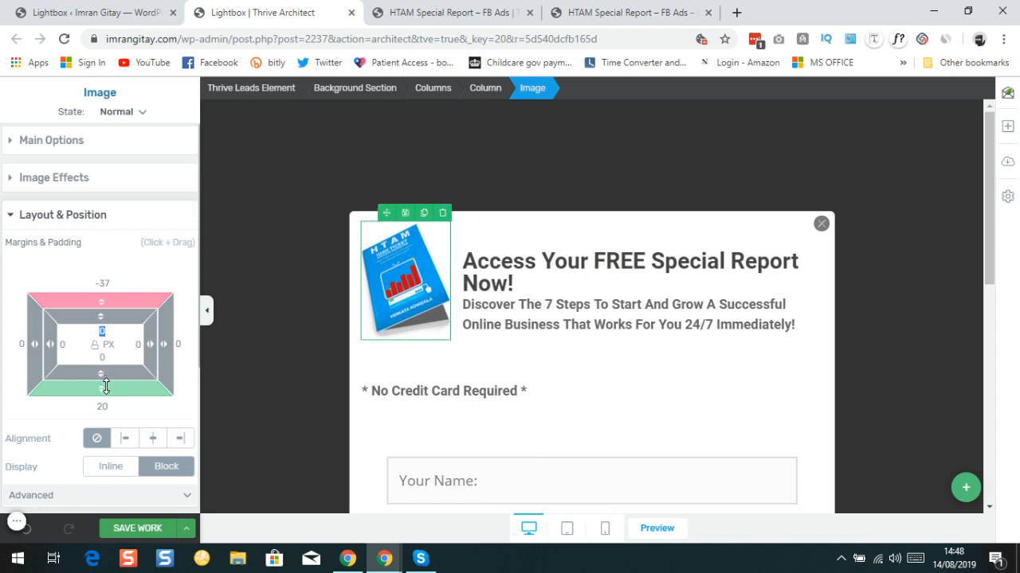
- Compare the heading with the reference pop-up, then set its font size to 26 px and its text element's top margin to -23 px
click(615, 13)
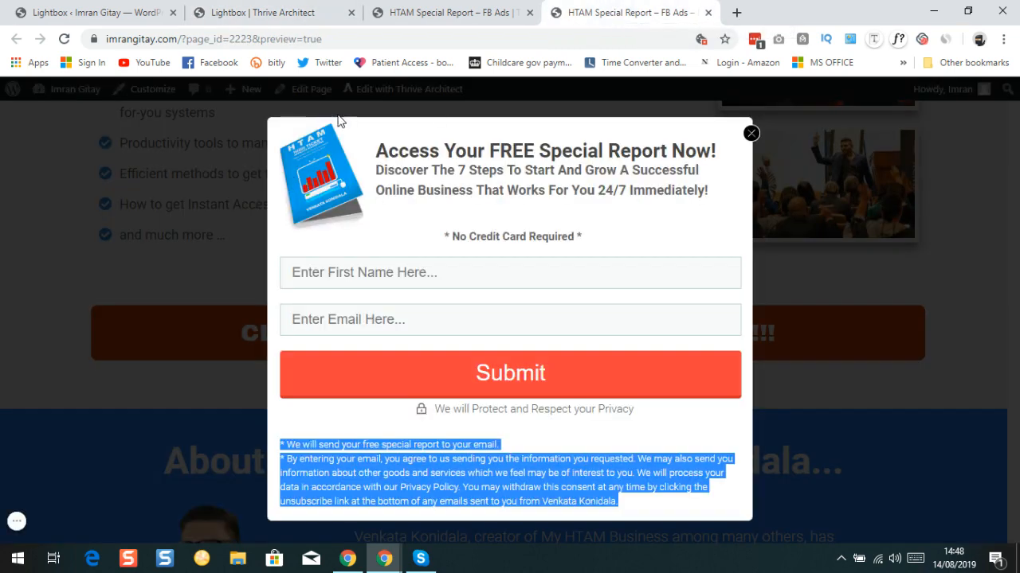
click(255, 14)
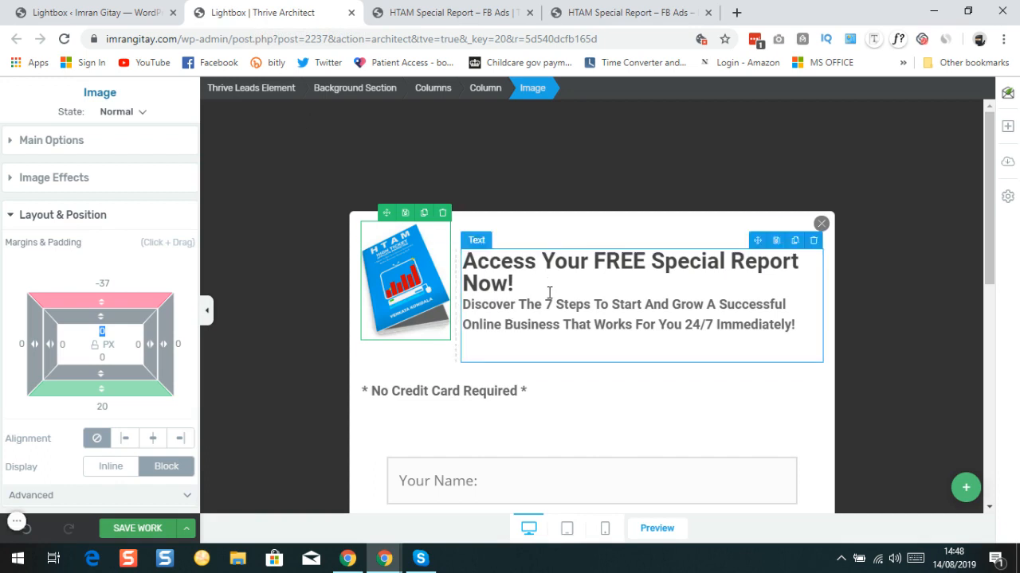
click(549, 293)
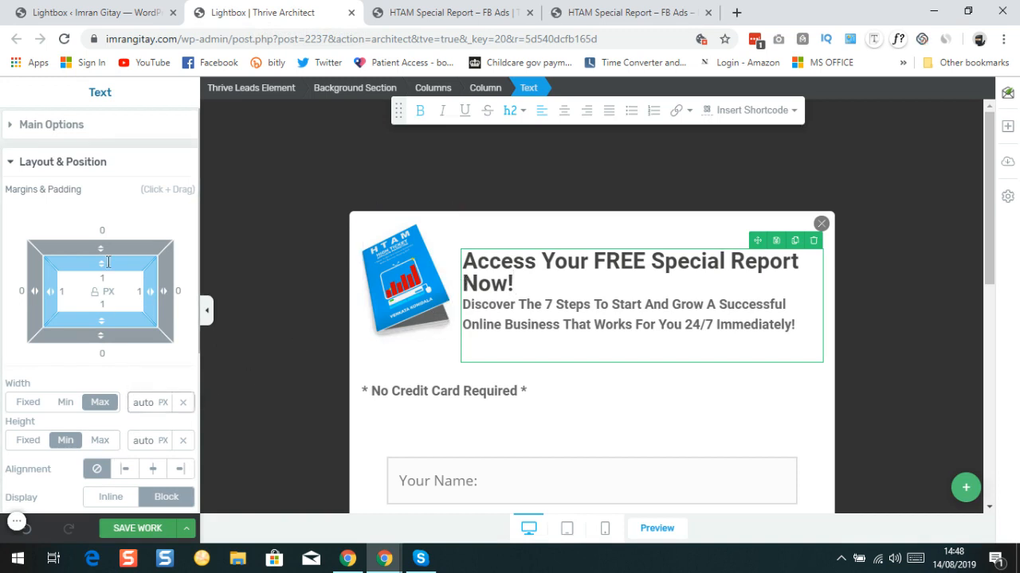
triple_click(88, 127)
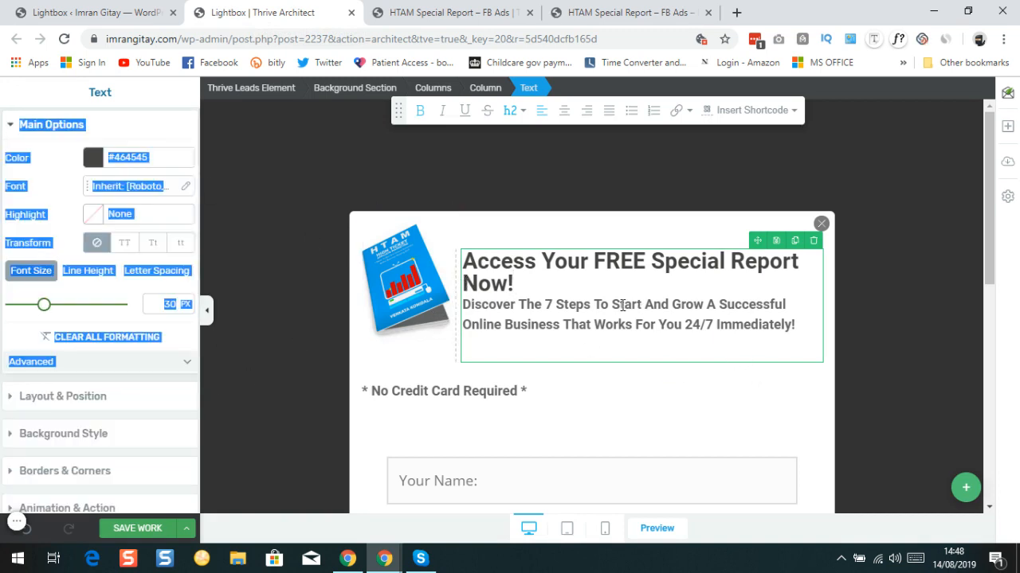
click(88, 320)
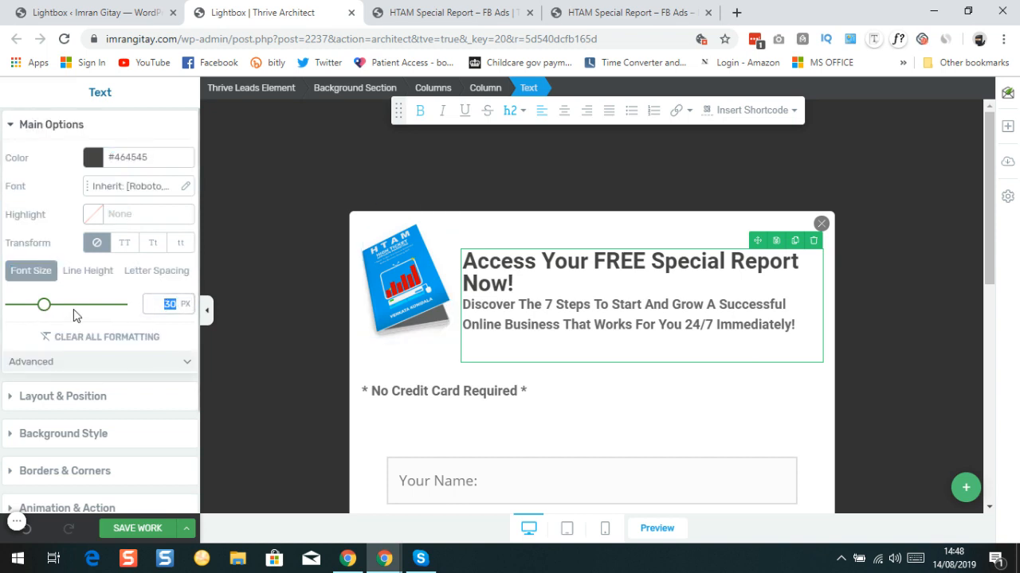
drag(46, 311, 41, 312)
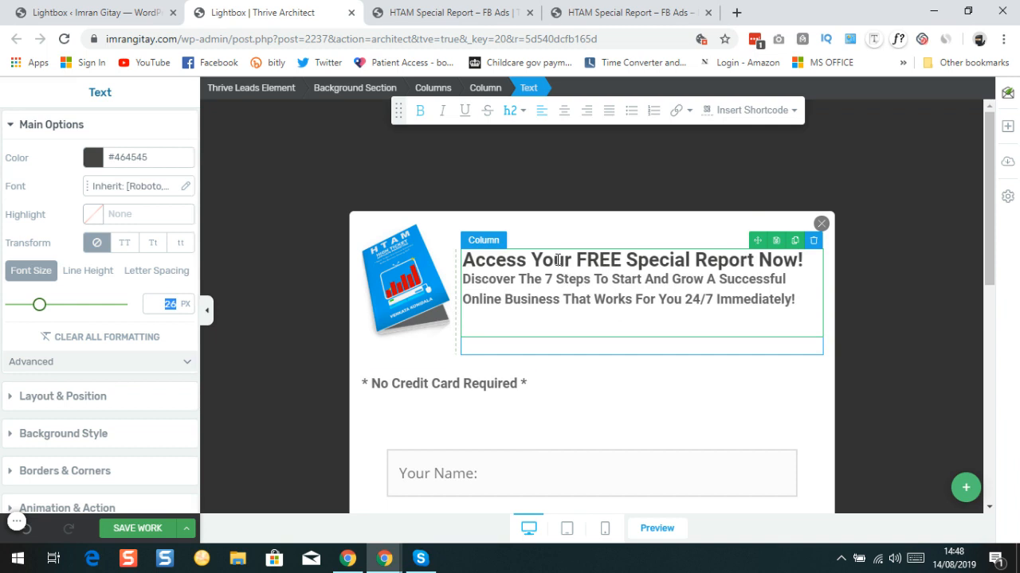
click(47, 402)
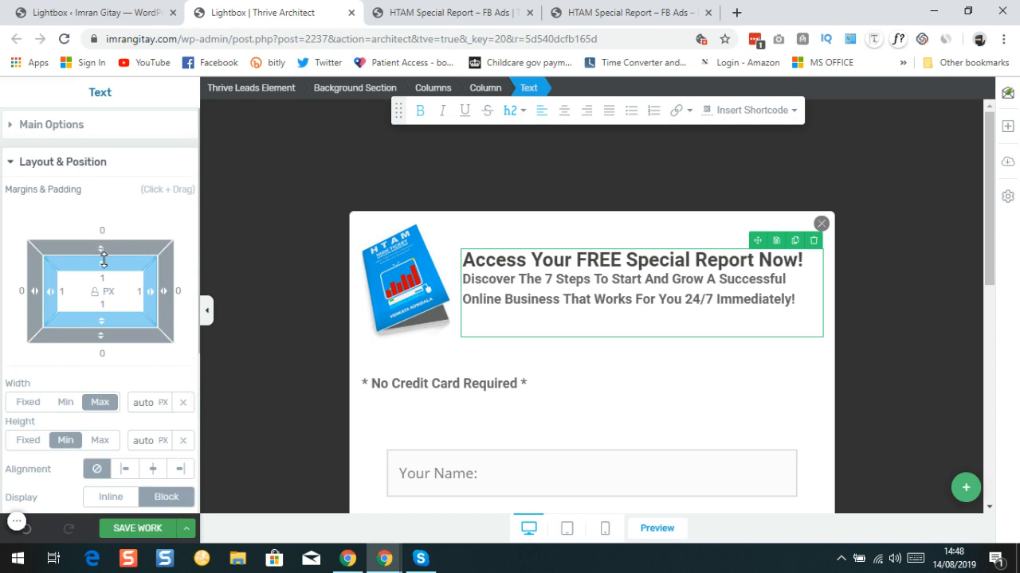
drag(102, 251, 106, 262)
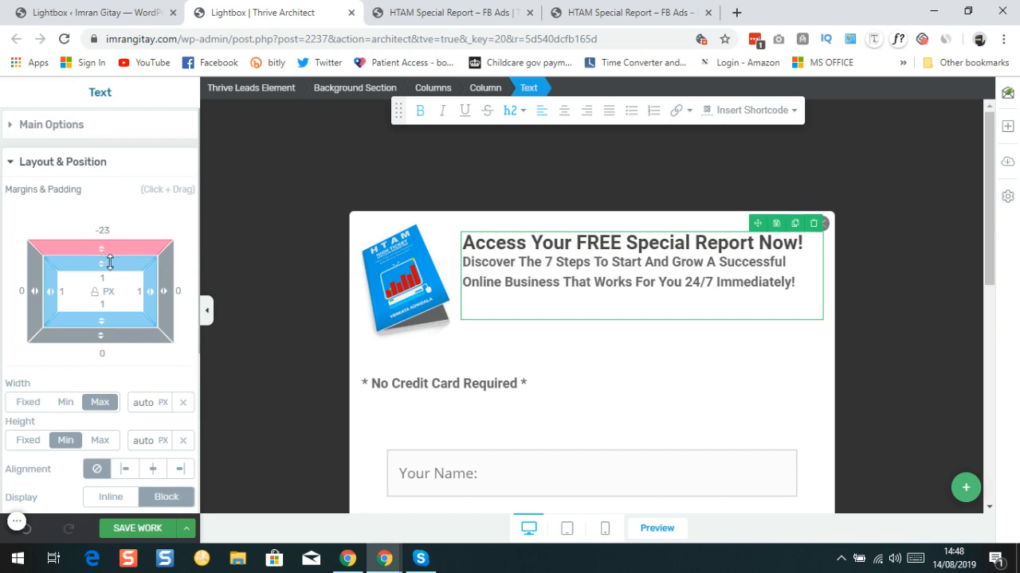
- Check the "* No Credit Card Required *" line in the reference pop-up and set the lightbox line's font size to 15 px
click(444, 385)
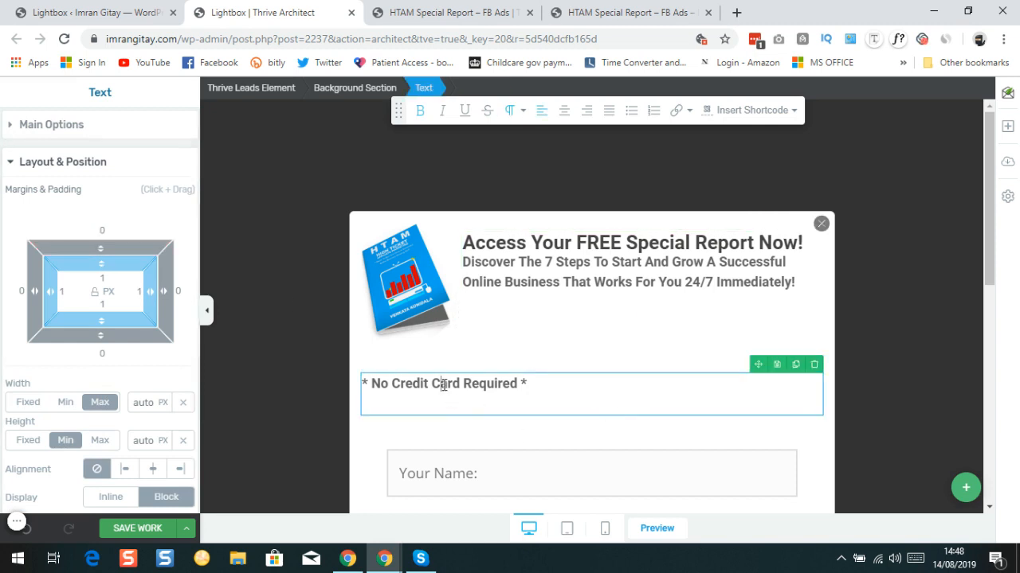
click(441, 388)
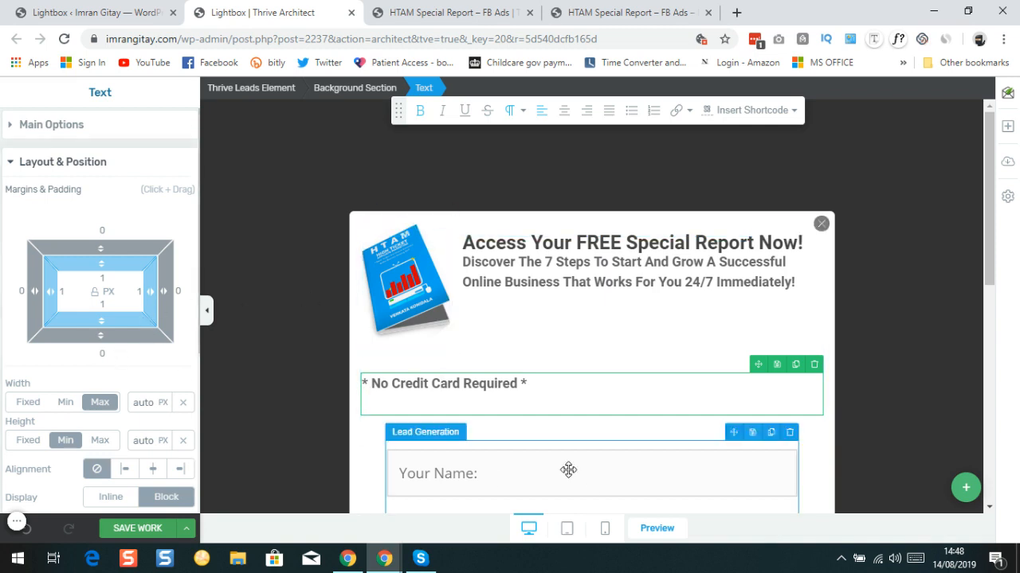
click(638, 11)
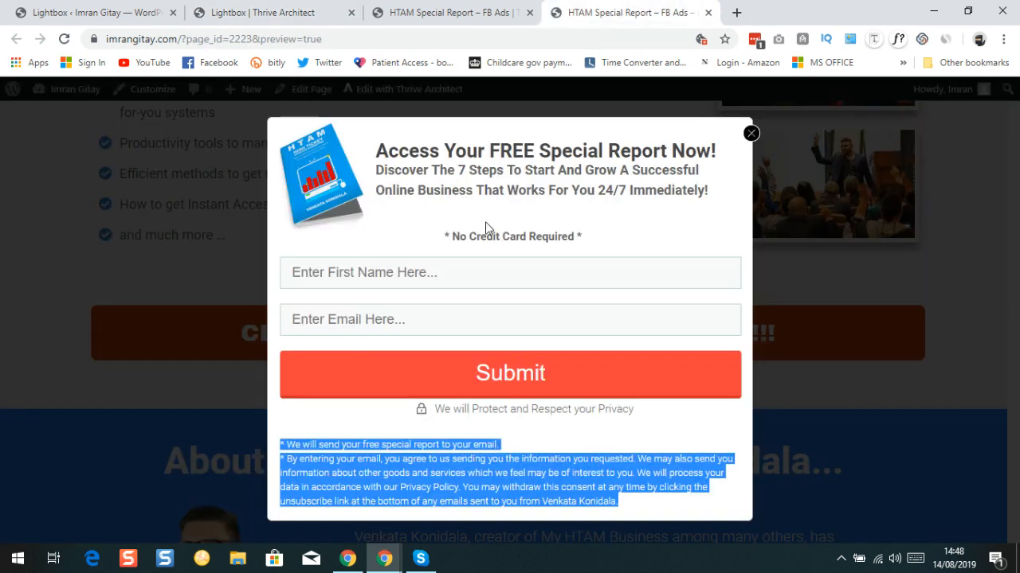
click(257, 20)
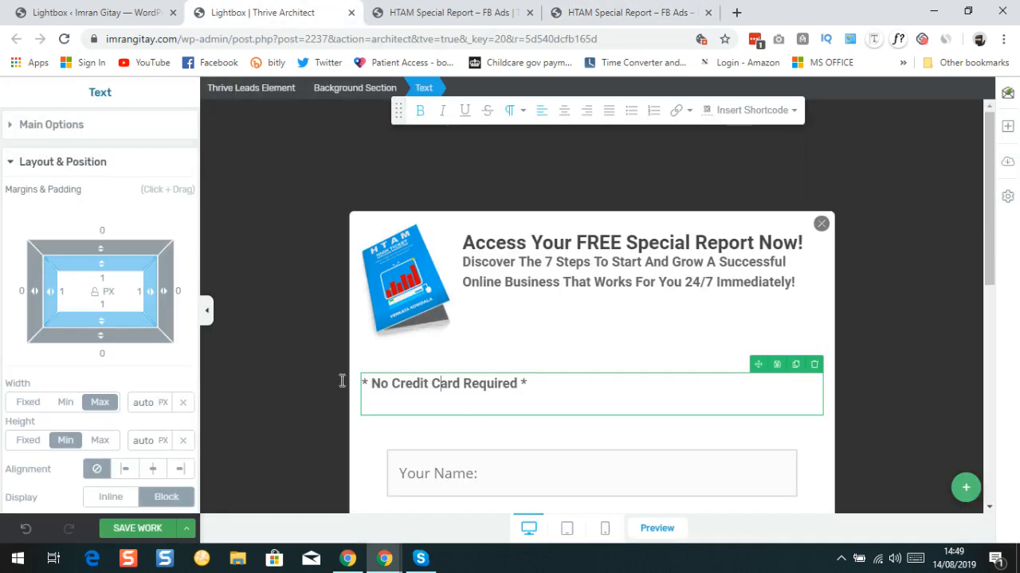
triple_click(56, 128)
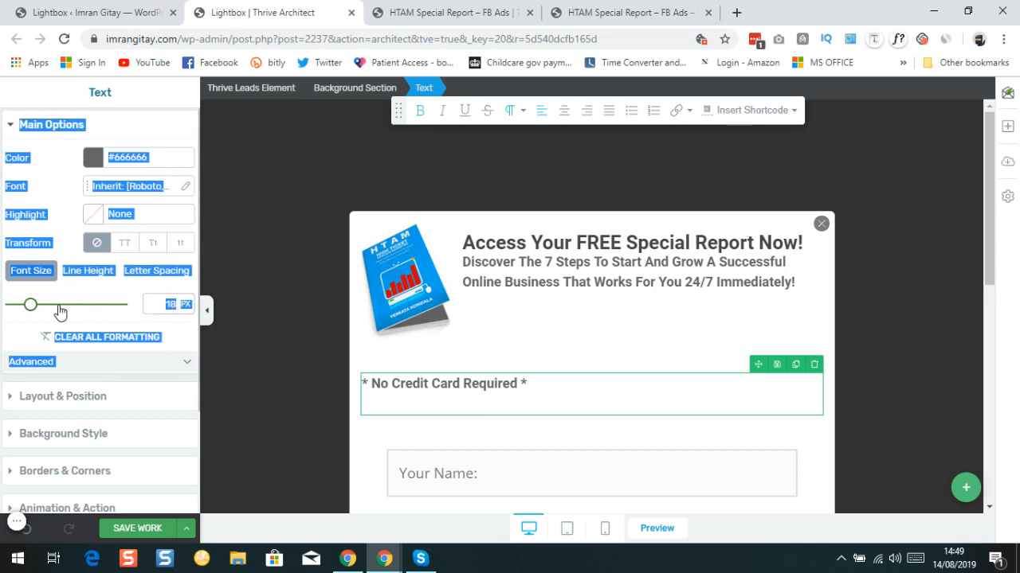
double_click(172, 306)
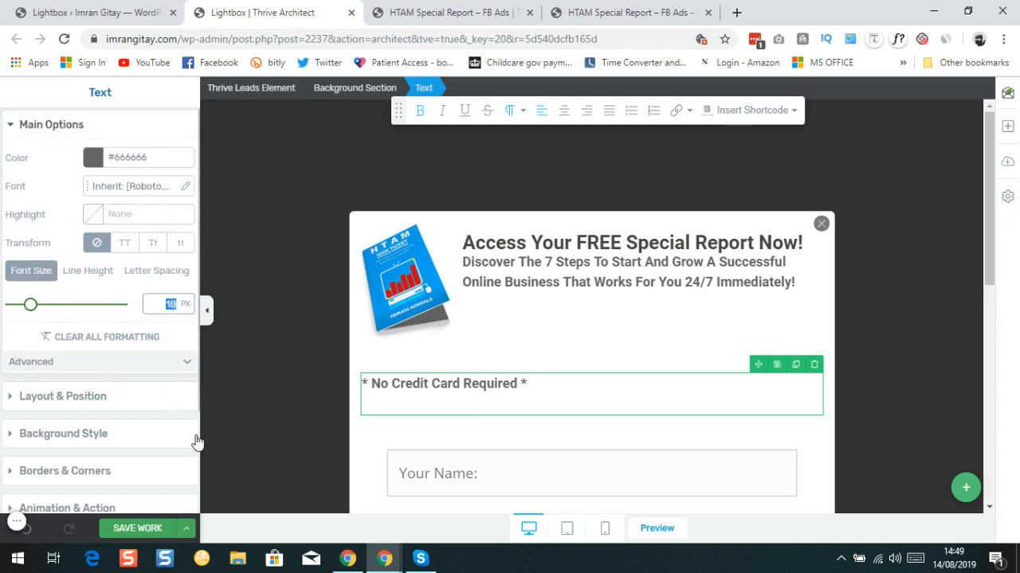
text(15)
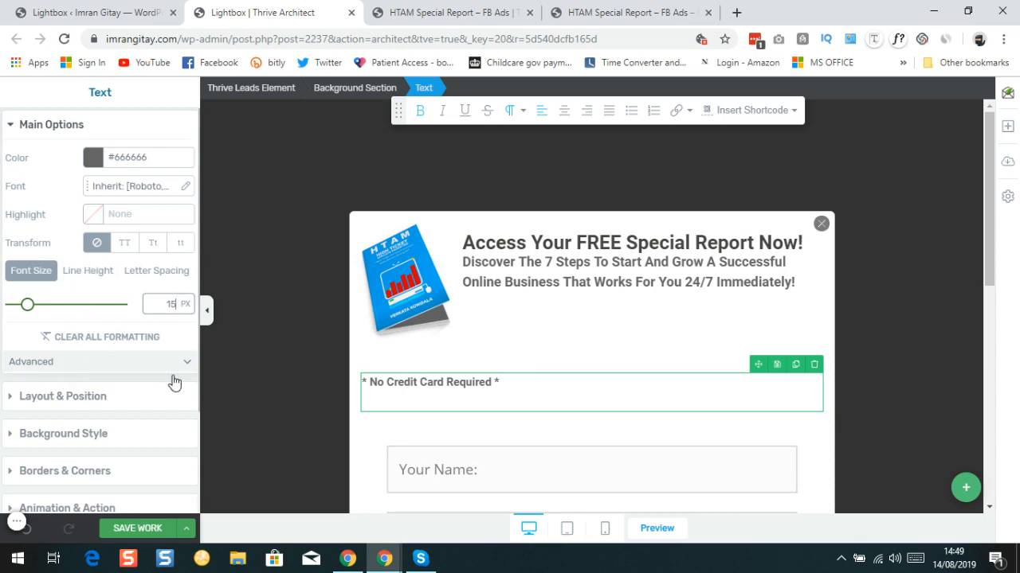
- Try left alignment on the "* No Credit Card Required *" text element and clear it again
click(44, 404)
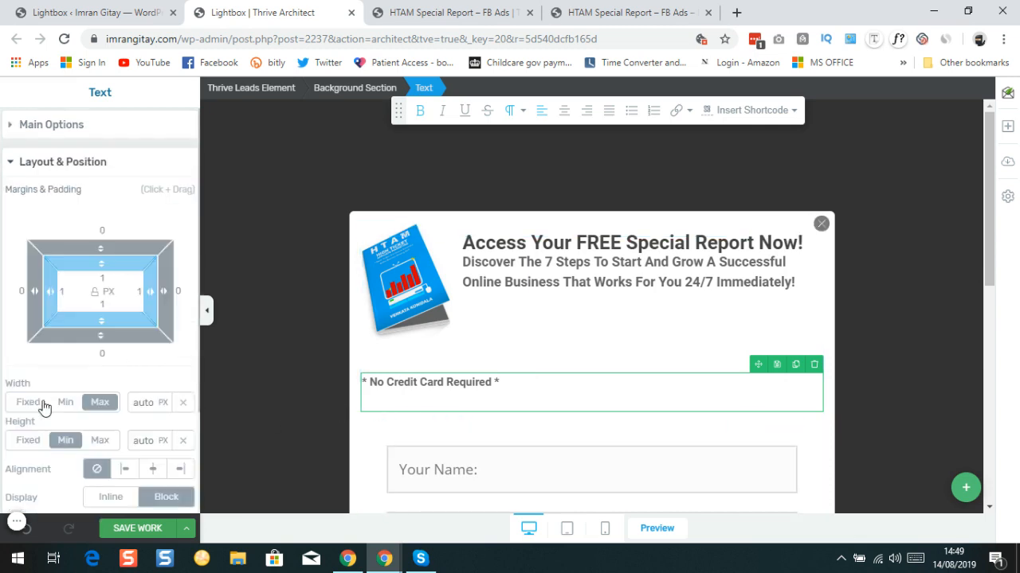
click(123, 472)
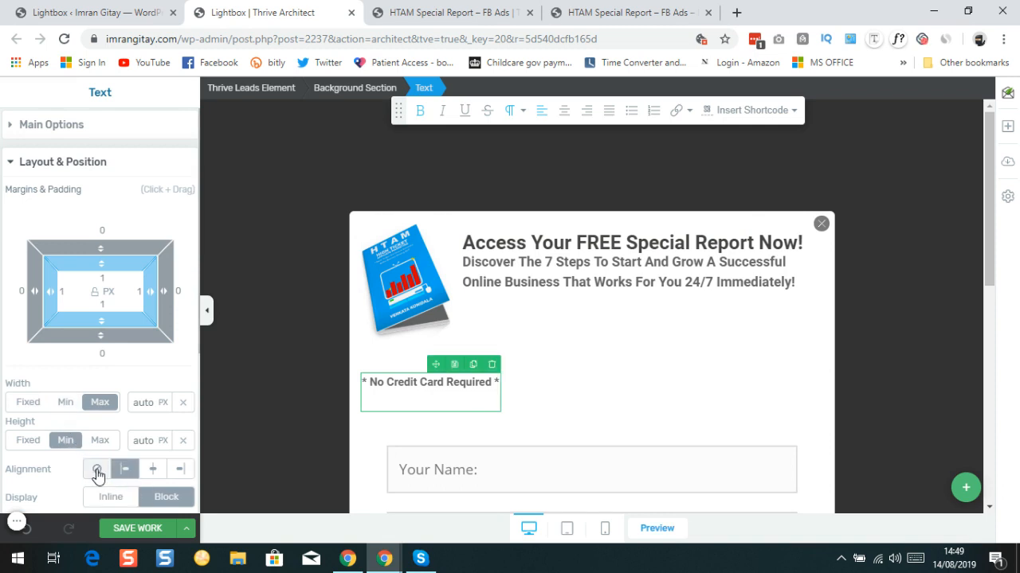
click(96, 469)
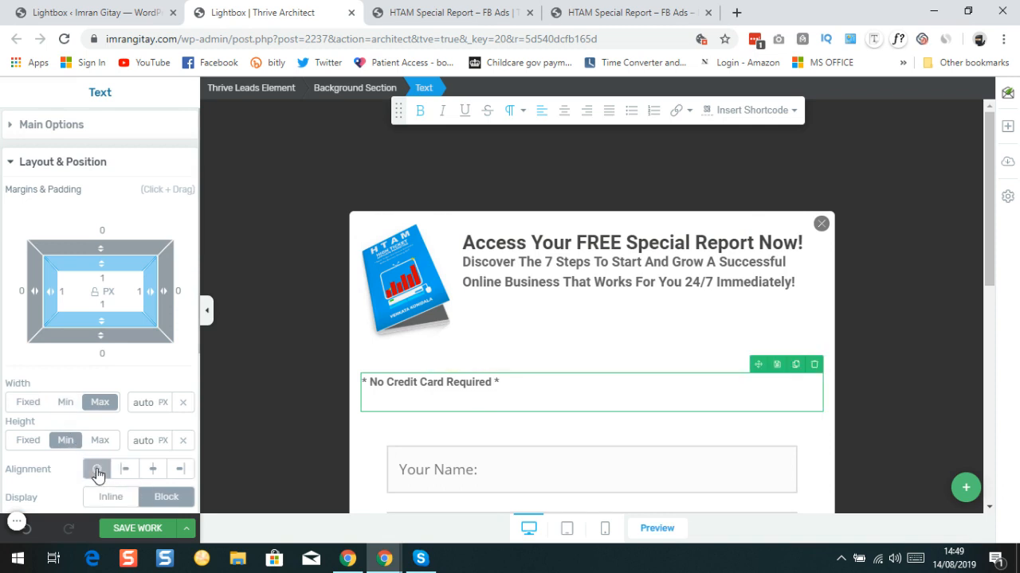
click(58, 131)
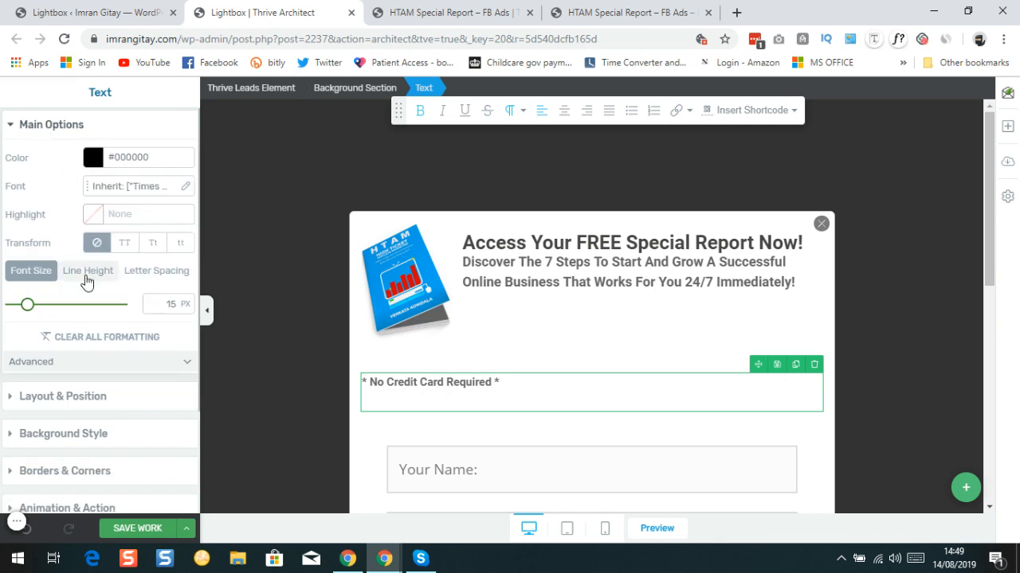
click(155, 280)
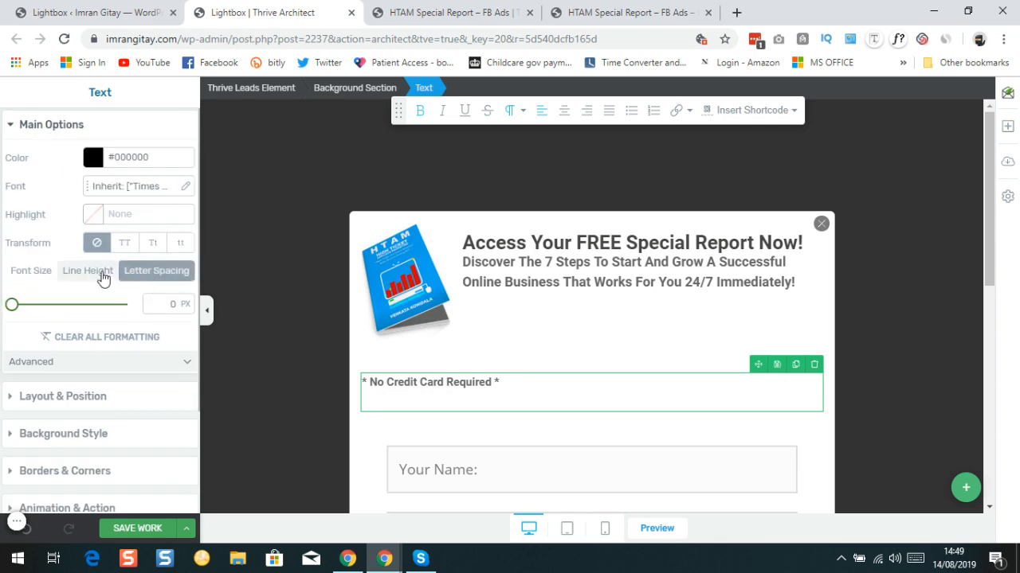
click(103, 272)
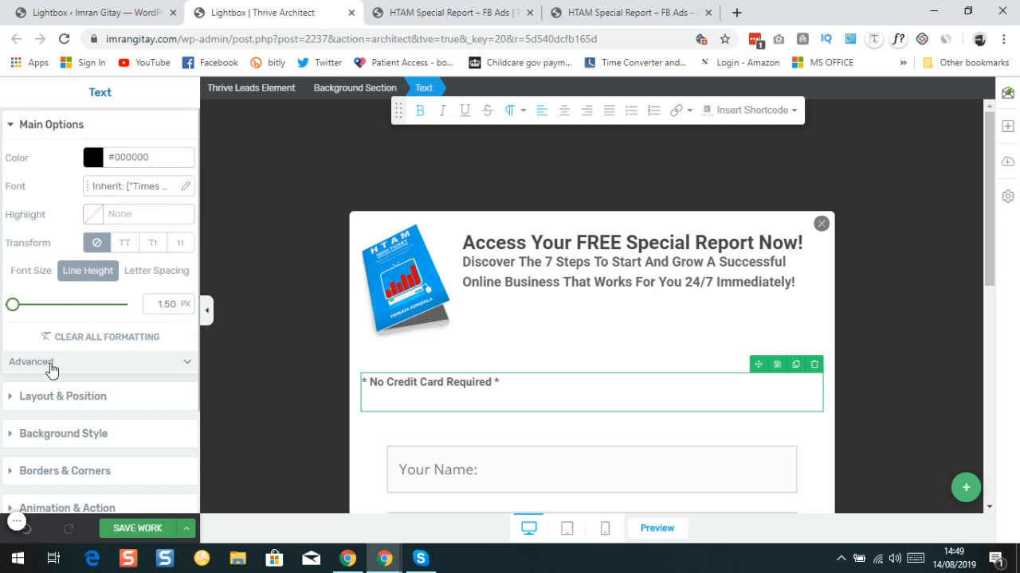
double_click(49, 363)
click(187, 365)
click(187, 365)
double_click(38, 272)
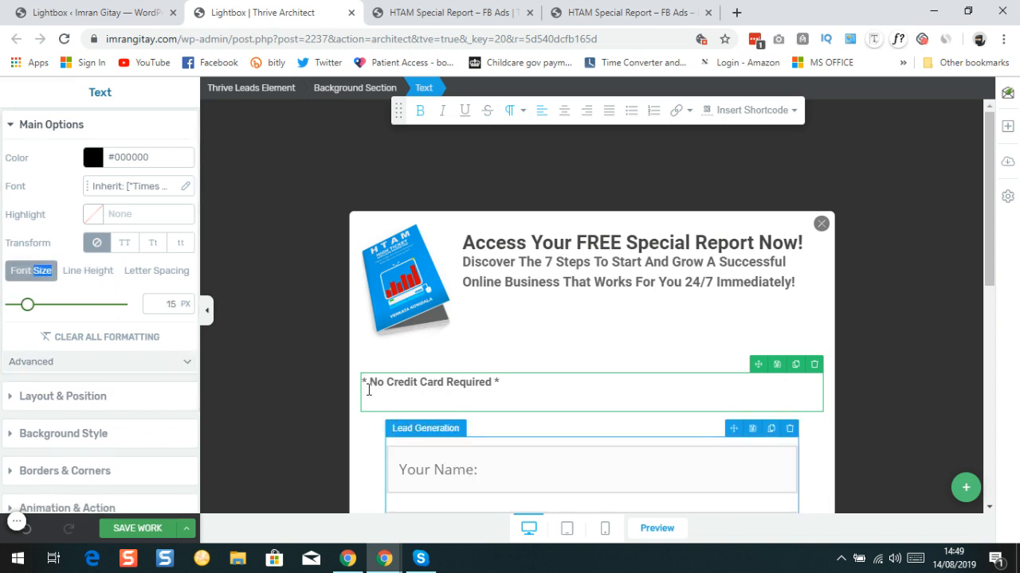
- Set the "* No Credit Card Required *" text element's width option to Min and its alignment to center, trying left alignment for comparison
double_click(62, 410)
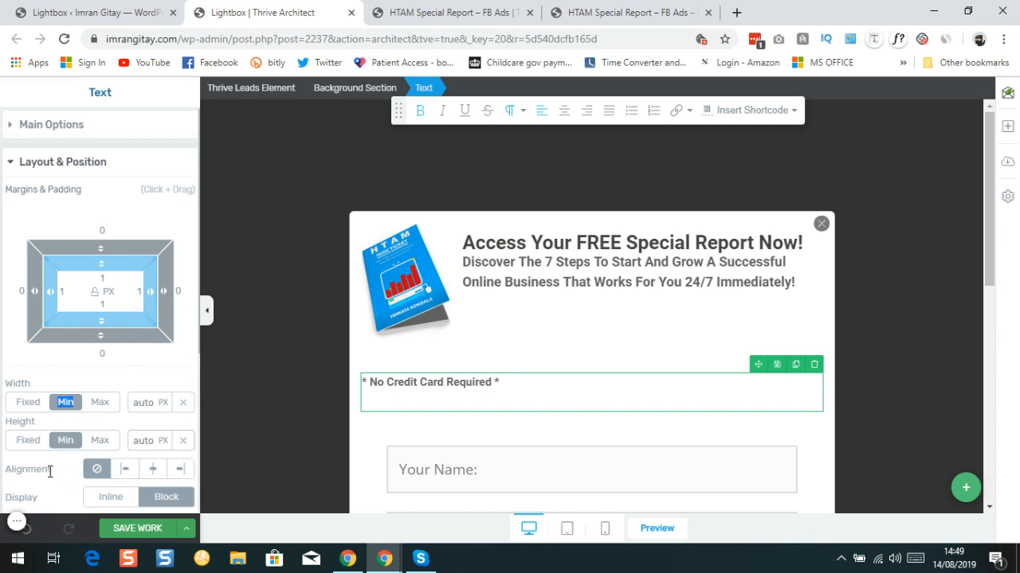
scroll(52, 470, down, 1)
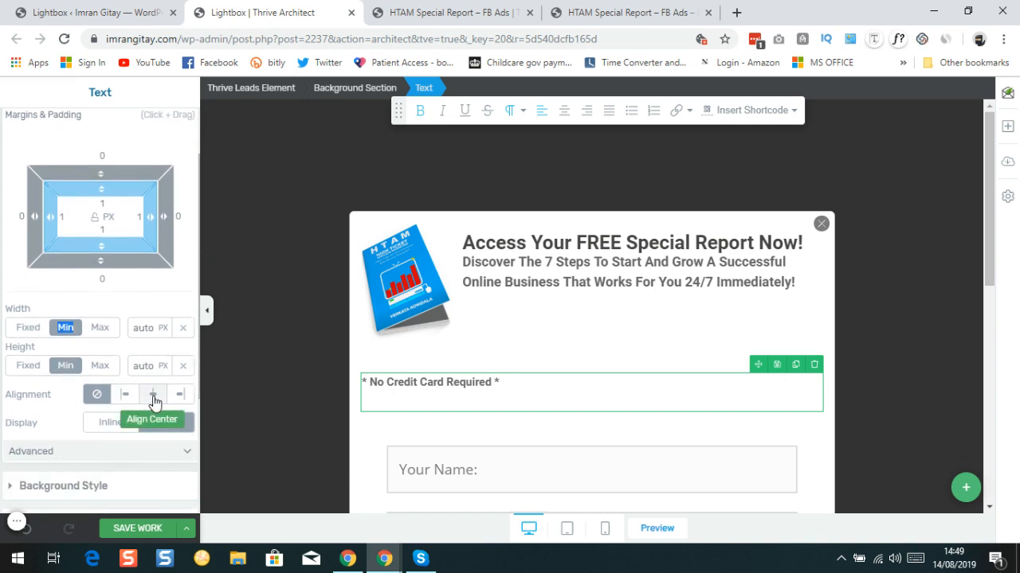
double_click(155, 401)
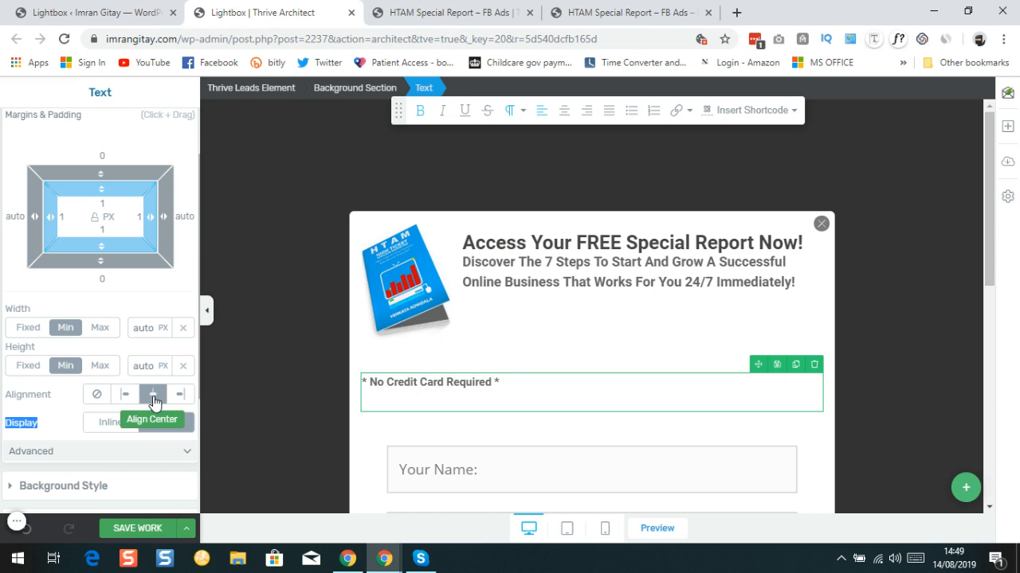
click(127, 395)
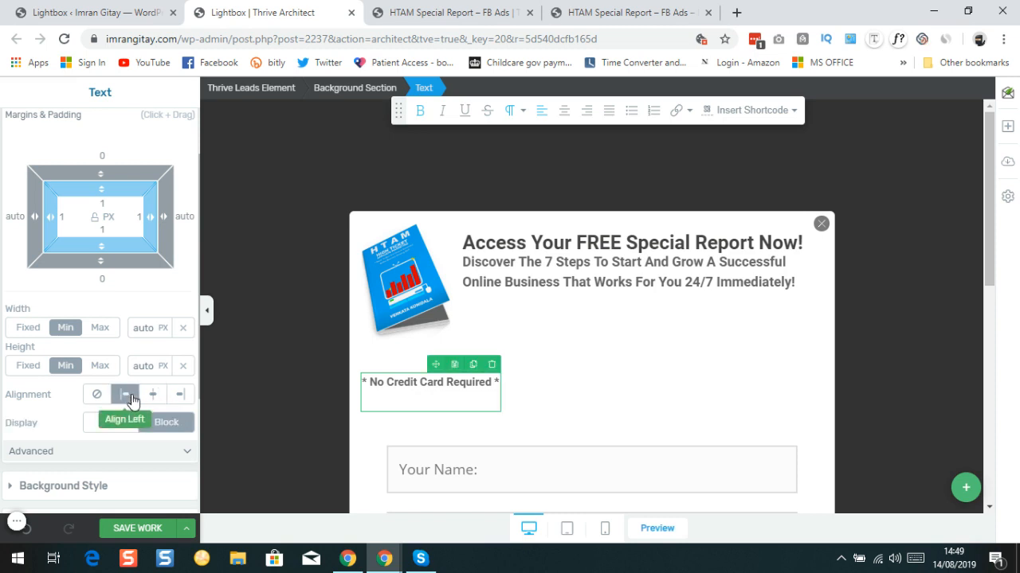
click(154, 398)
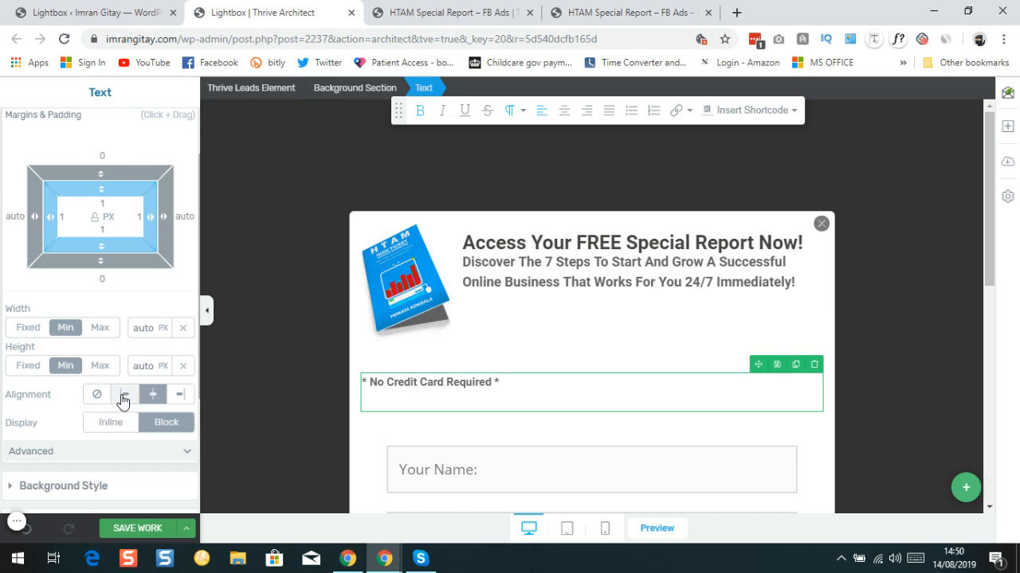
click(123, 397)
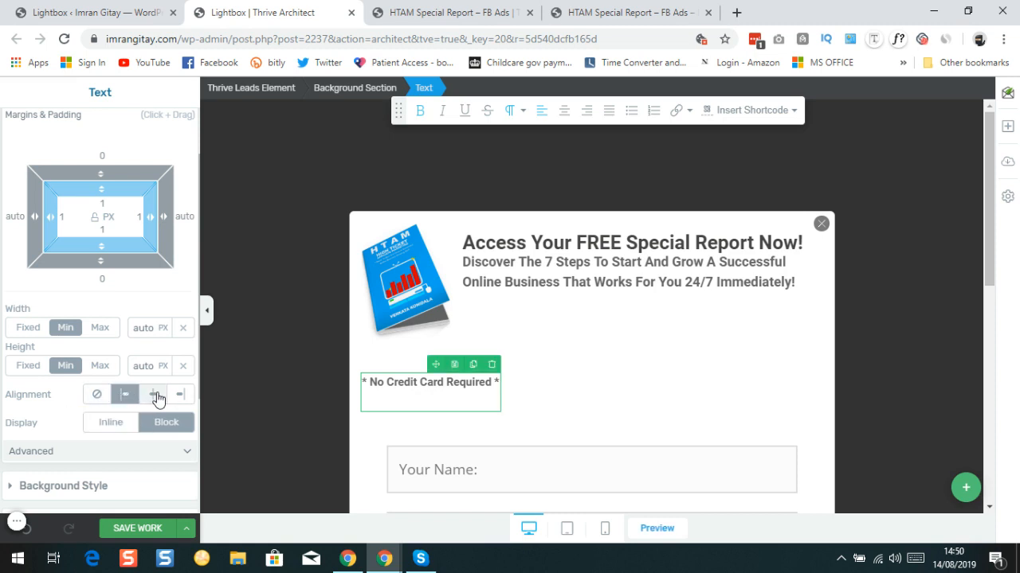
click(155, 396)
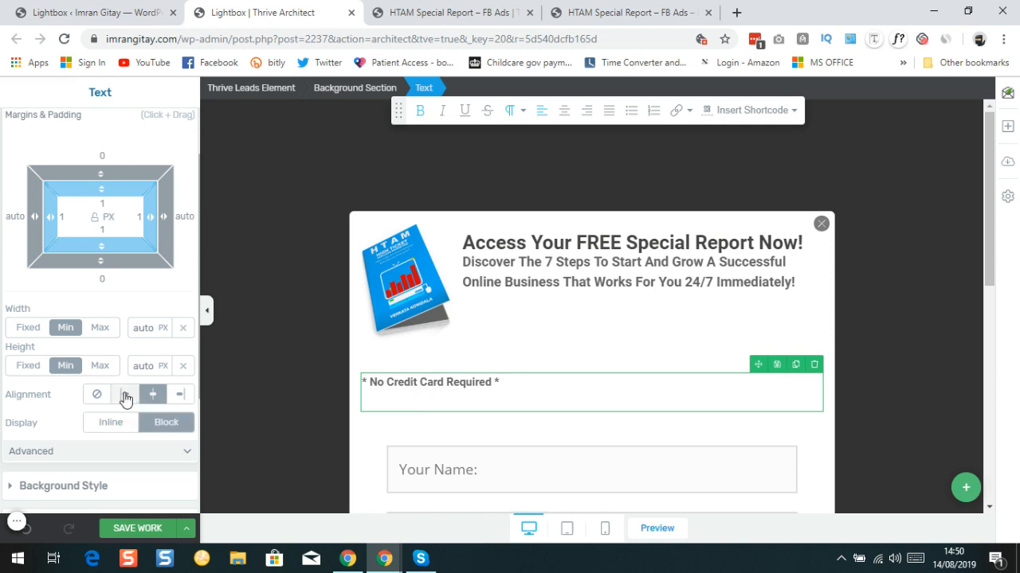
- Try adjusting the "* No Credit Card Required *" element's left and right padding, then restore both to 1 px
click(16, 215)
drag(47, 217, 71, 216)
click(63, 216)
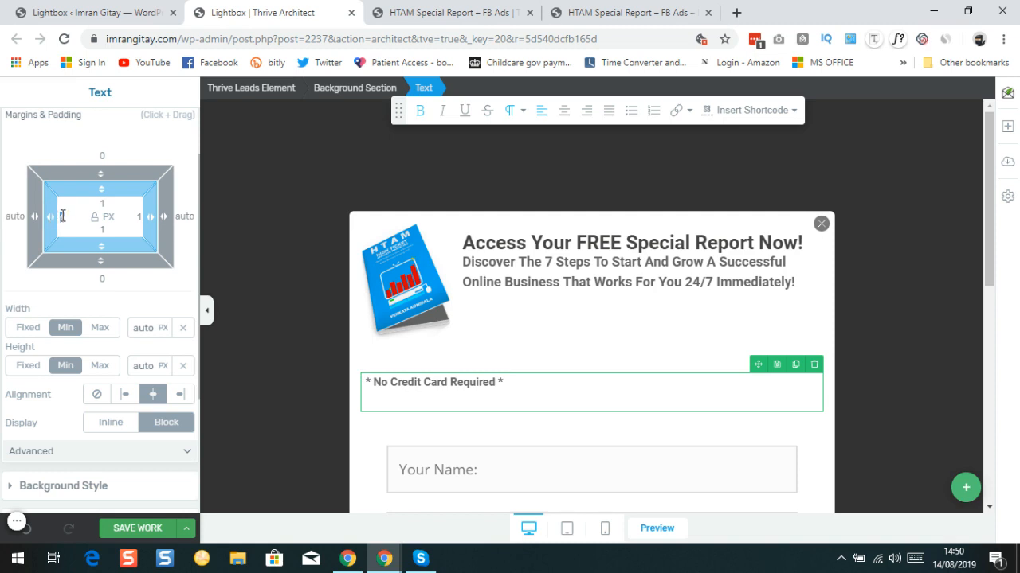
text(1)
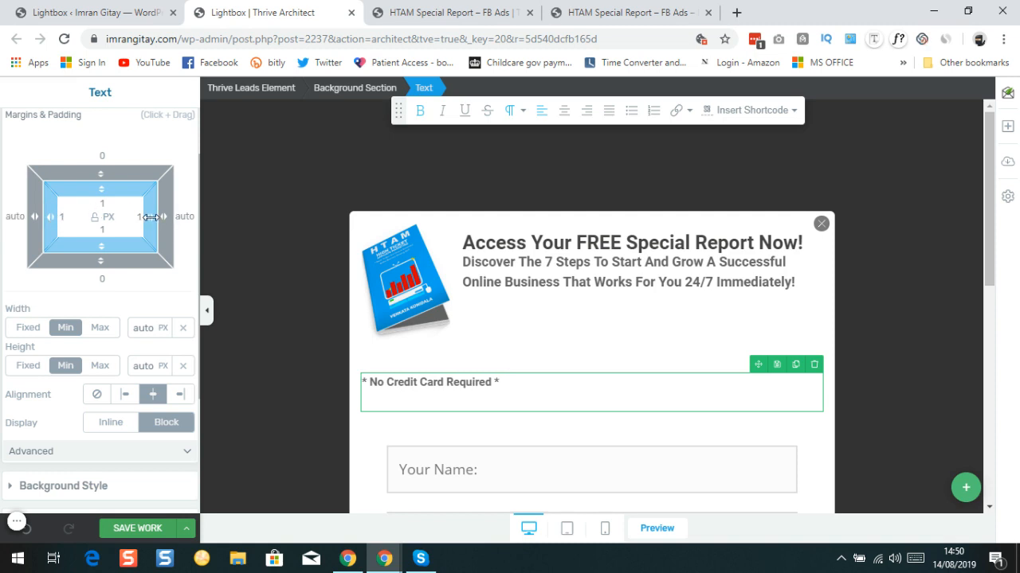
drag(120, 212, 176, 213)
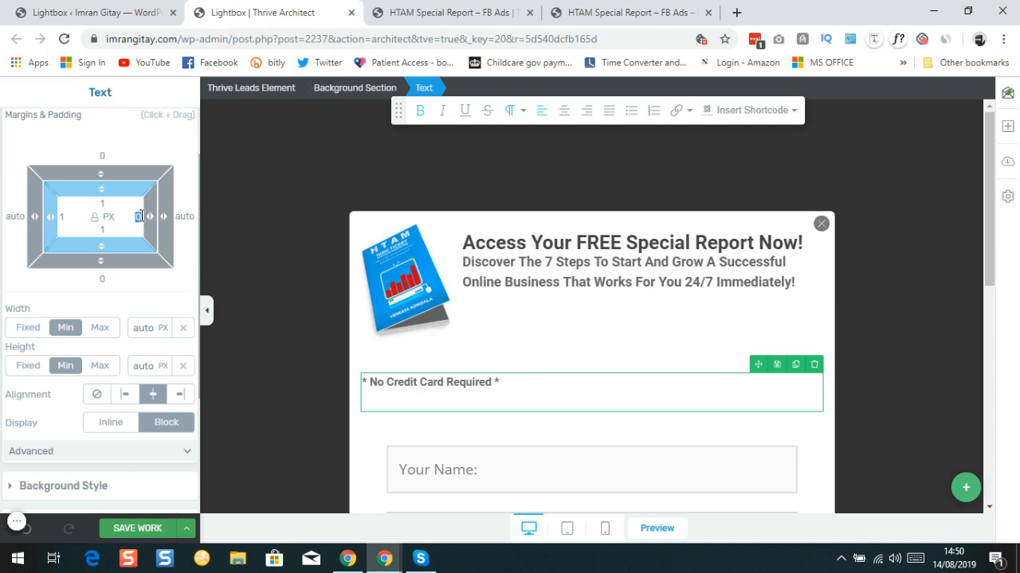
key(BackSpace)
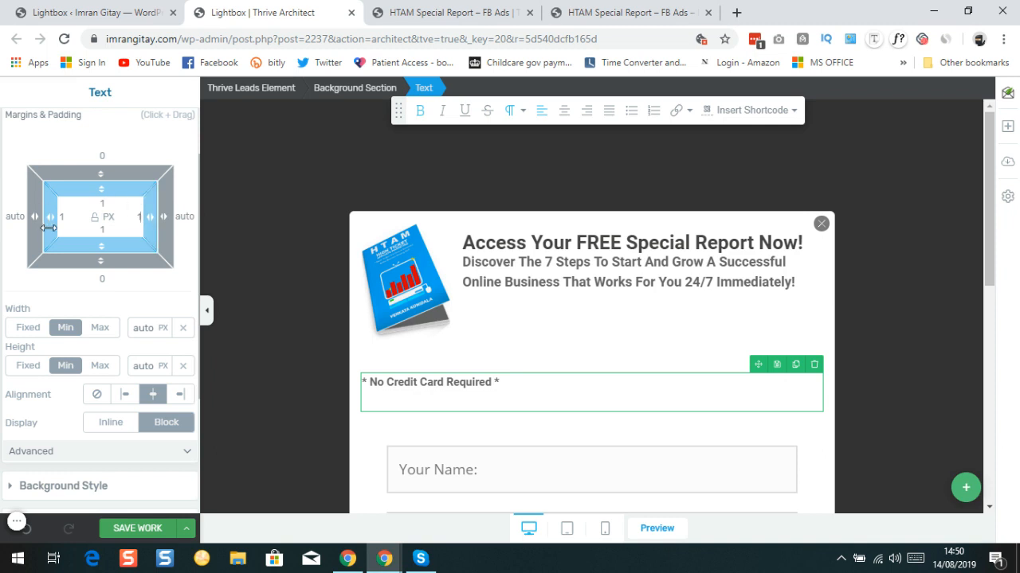
- Center the "* No Credit Card Required *" line visually by increasing its left padding to 218 px
drag(50, 216, 215, 221)
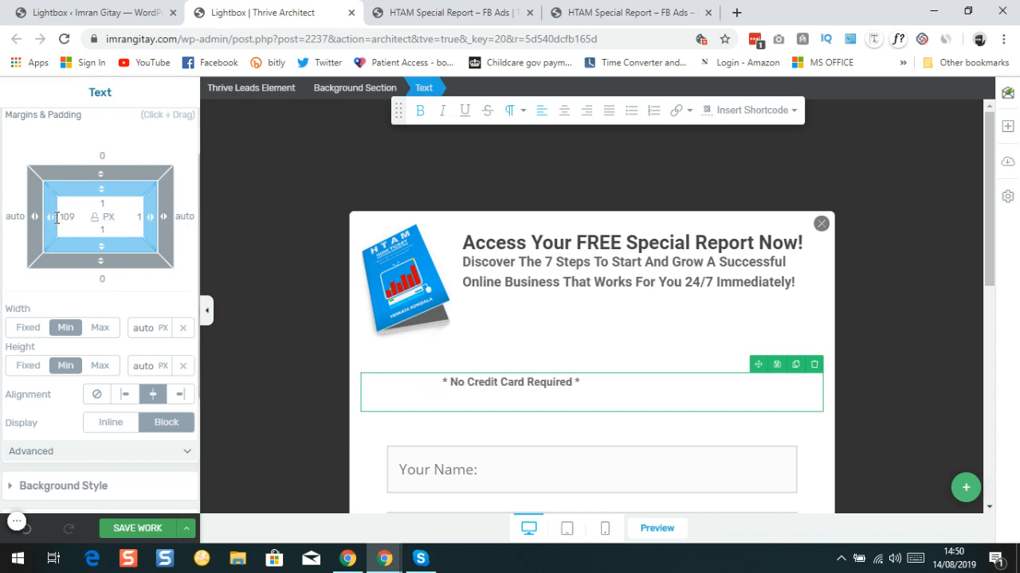
drag(49, 217, 210, 220)
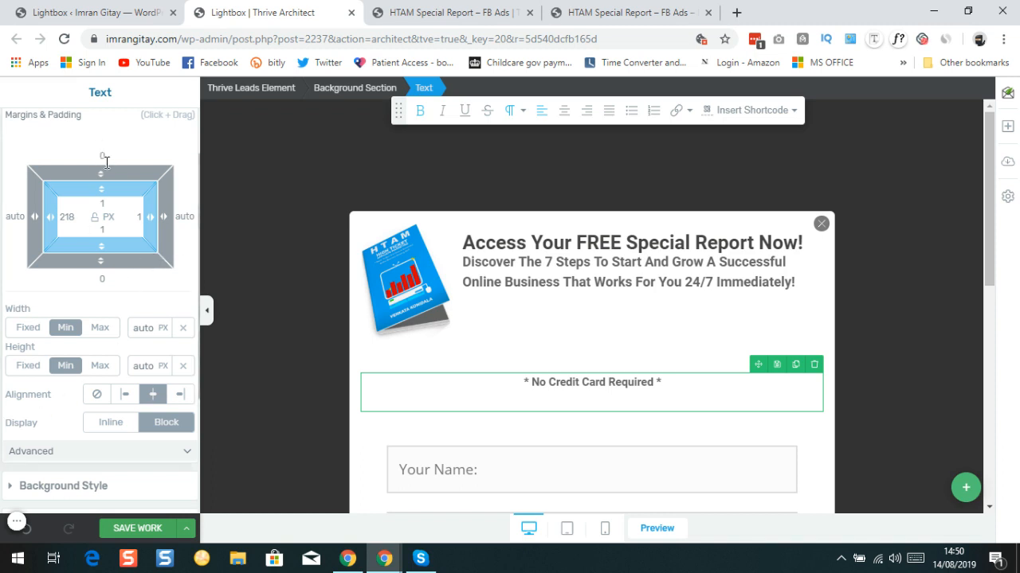
- Move the "* No Credit Card Required *" text up with a -64 px top margin and compare it with the existing pop-up
drag(99, 169, 113, 266)
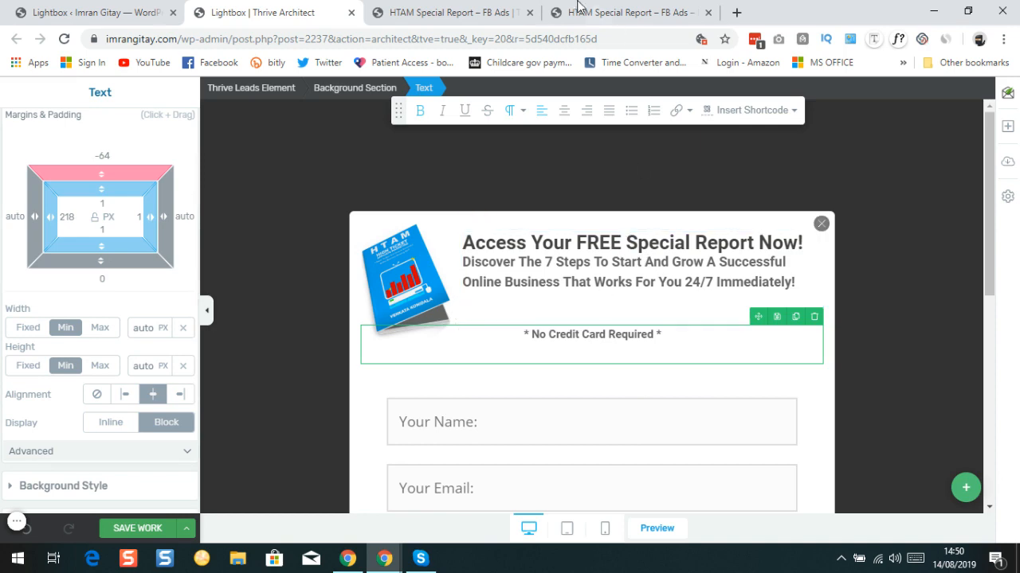
click(605, 17)
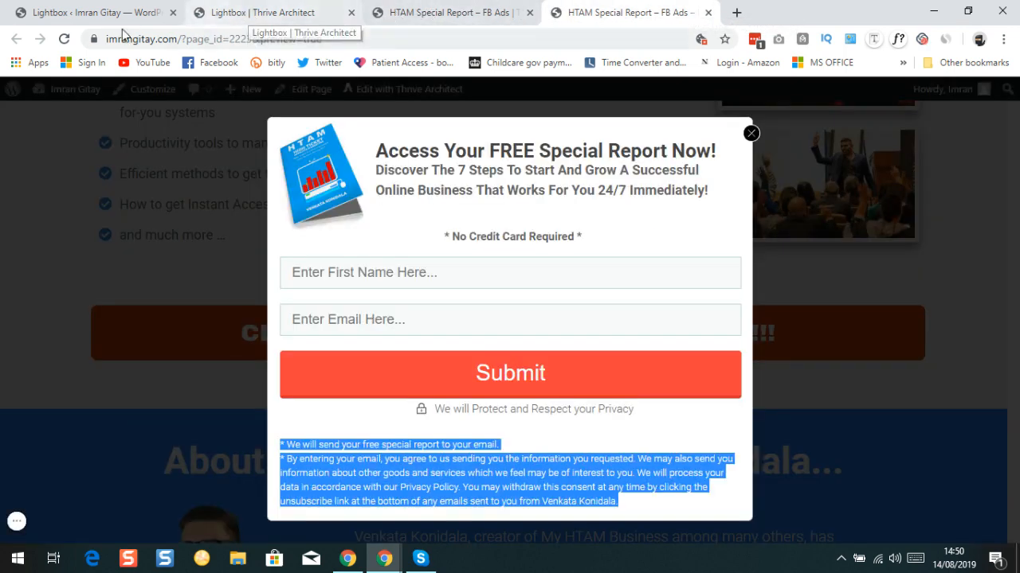
click(253, 13)
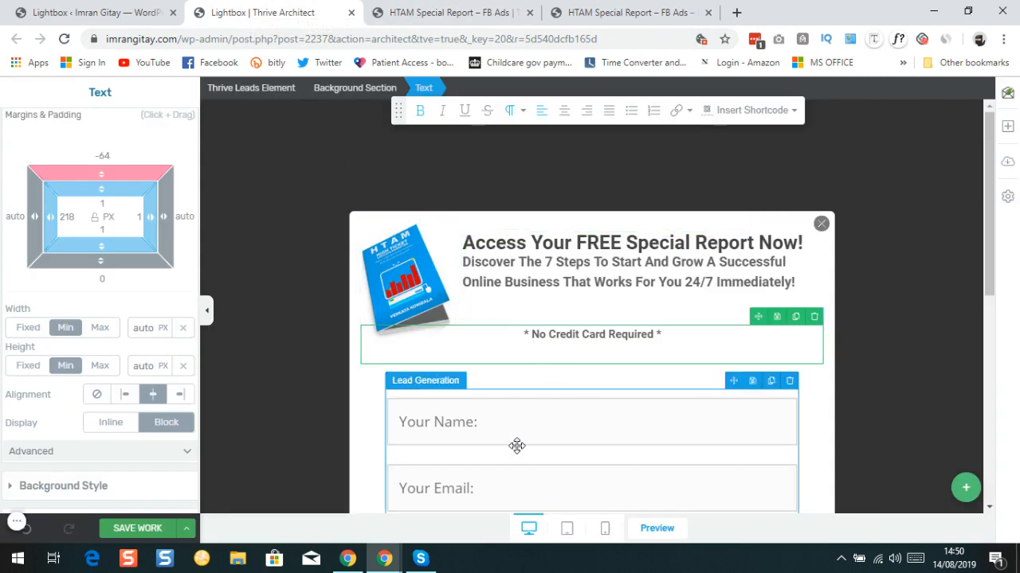
- Move the Lead Generation form up beneath the "* No Credit Card Required *" line by setting its top margin to -26 px
click(517, 436)
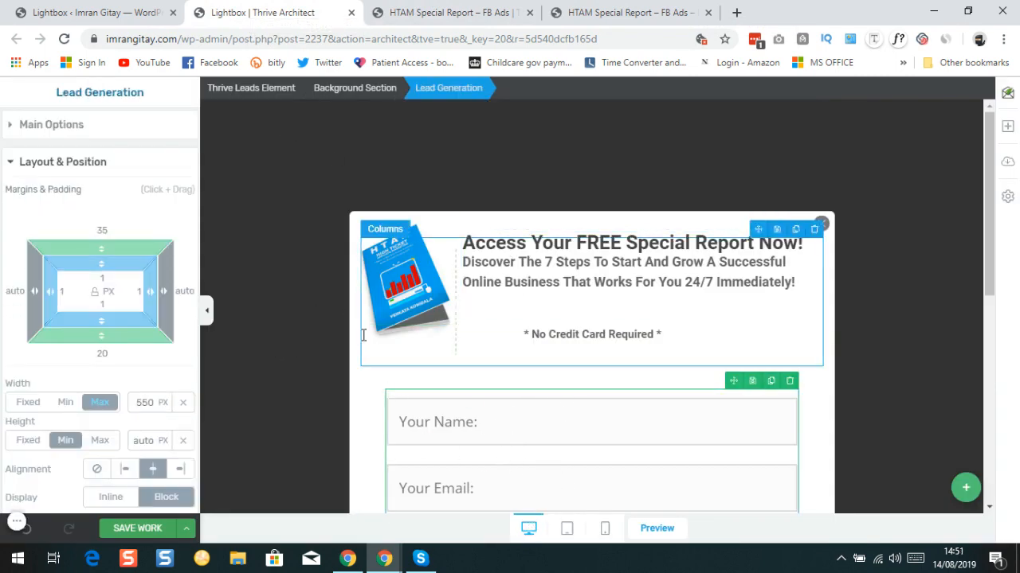
scroll(425, 417, down, 1)
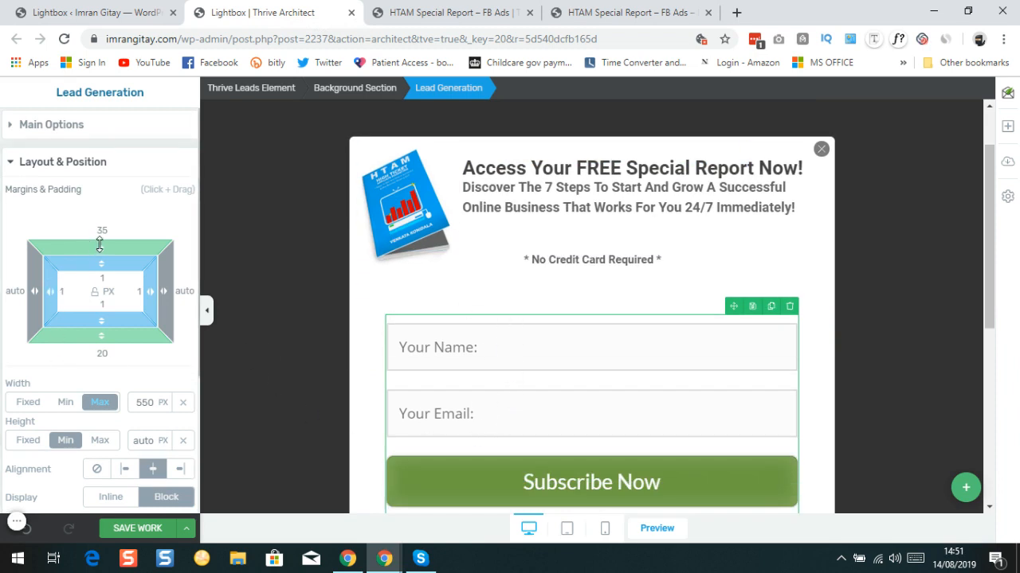
drag(102, 254, 120, 341)
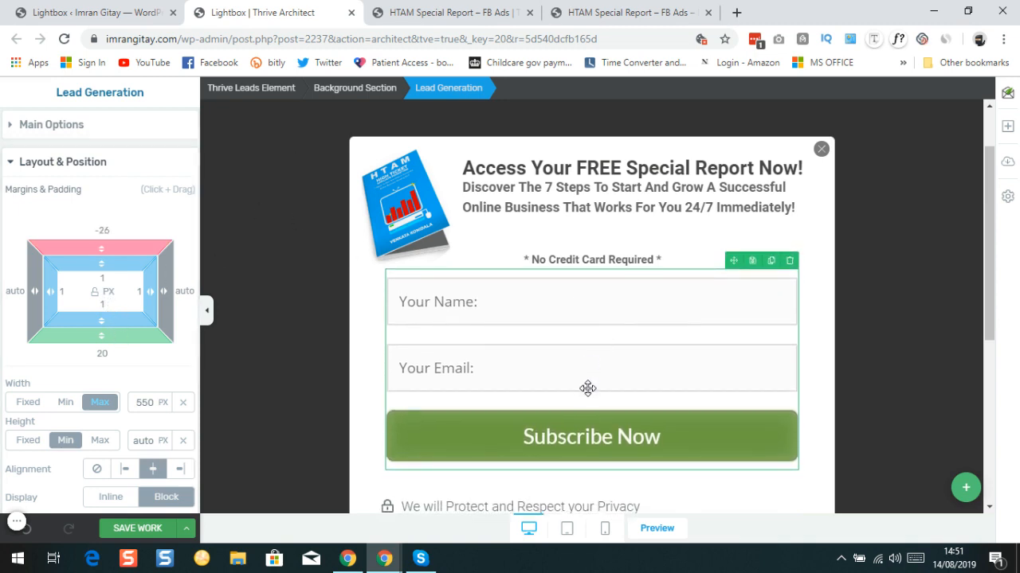
scroll(502, 380, down, 1)
scroll(502, 380, down, 3)
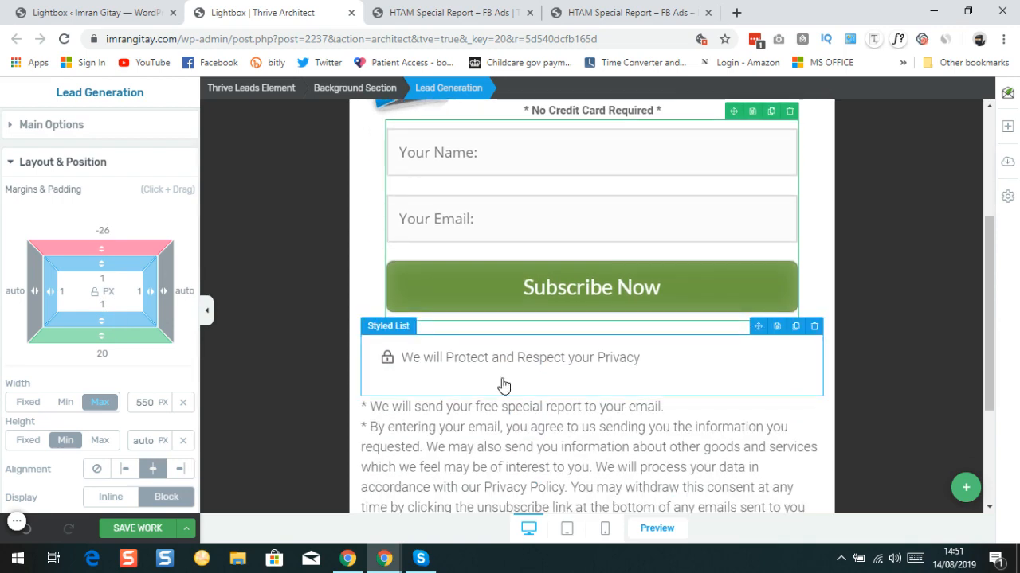
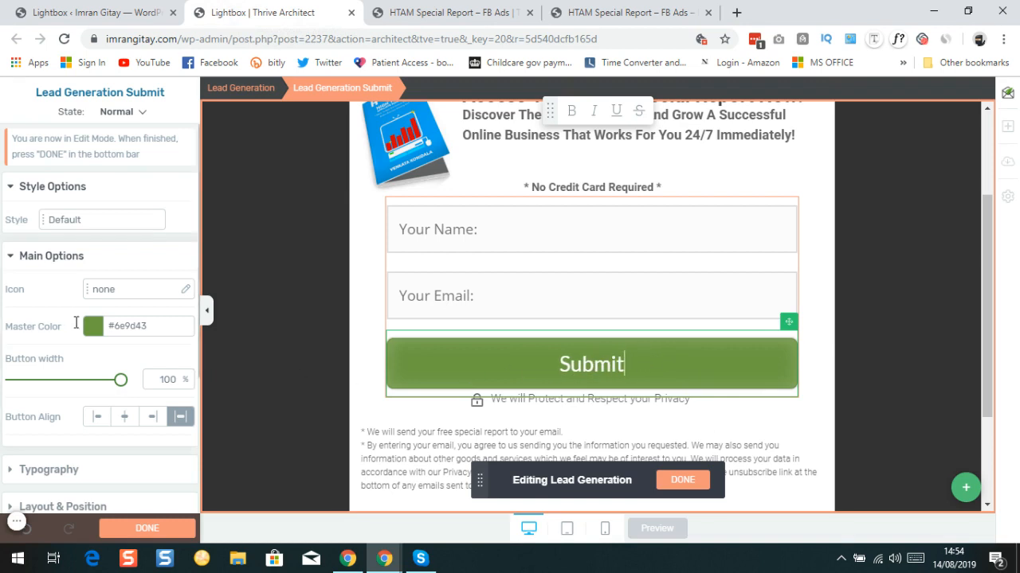
- Set the Submit button's master color to red #f92914, using the existing pop-up's button as the reference
click(94, 329)
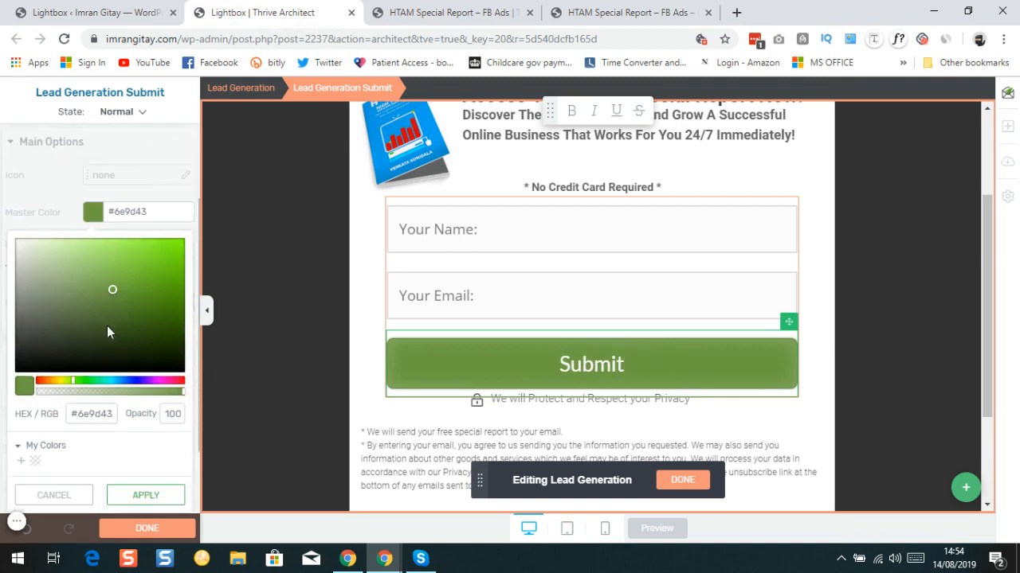
click(639, 12)
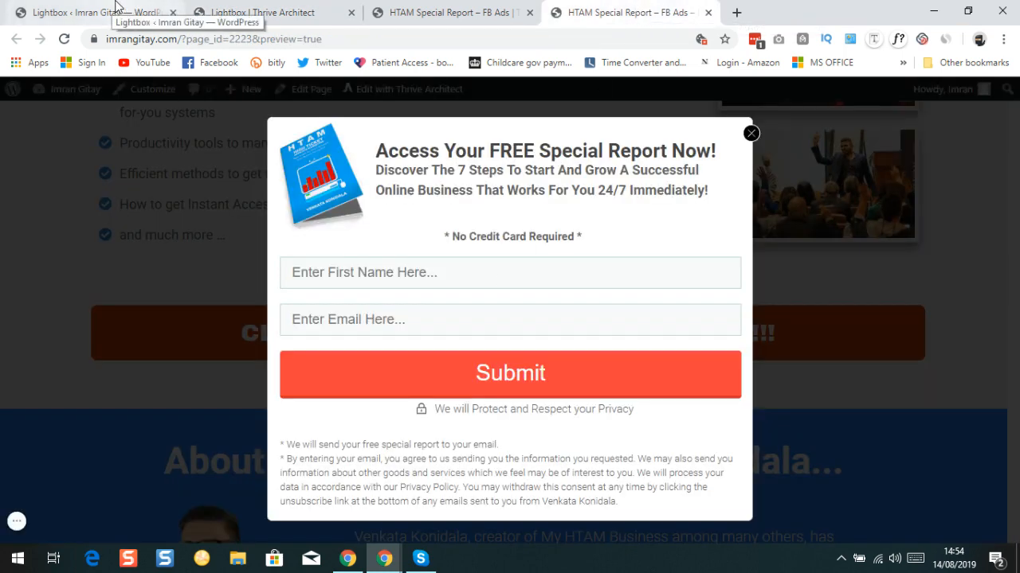
click(268, 22)
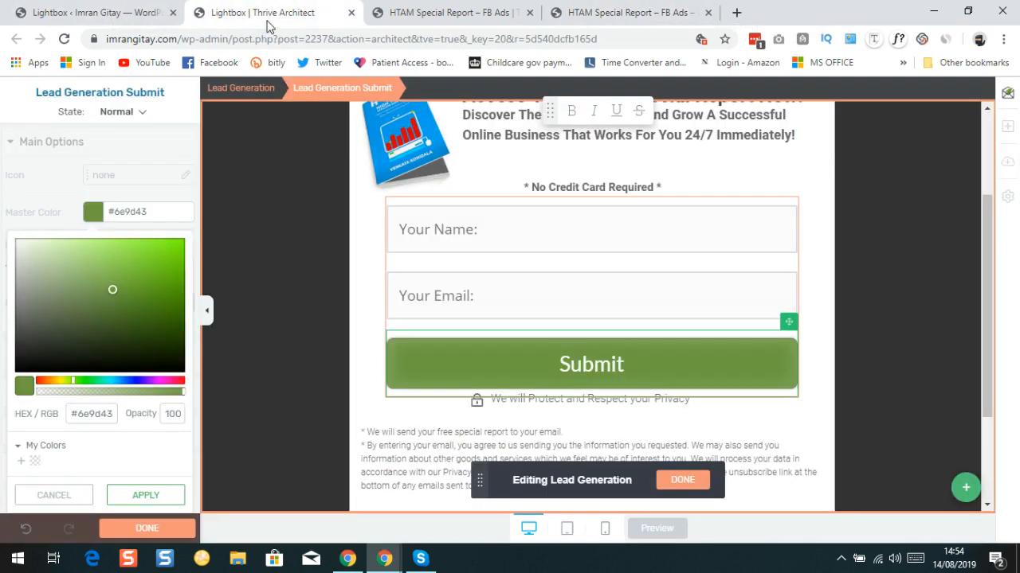
click(38, 382)
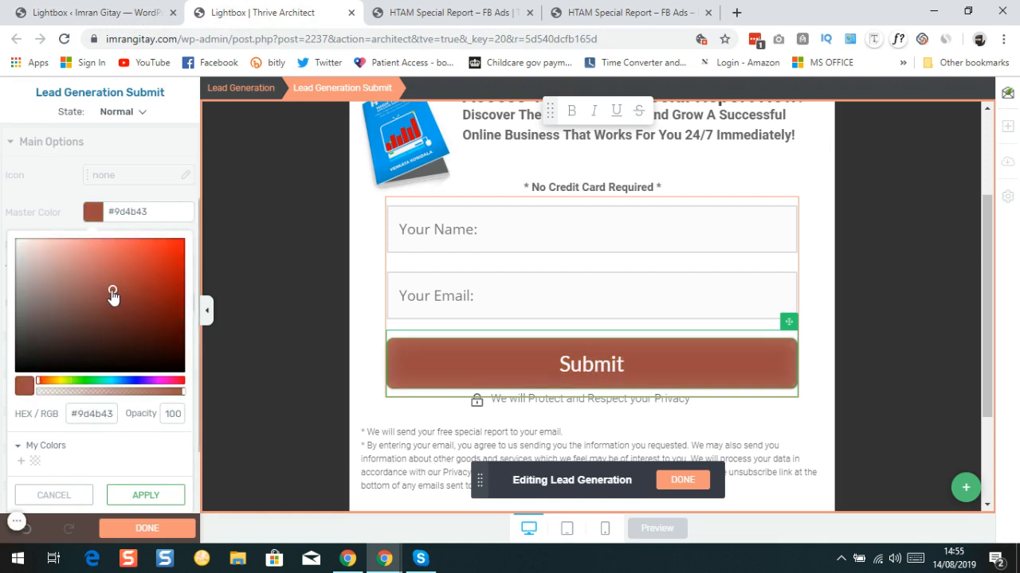
drag(113, 295, 172, 247)
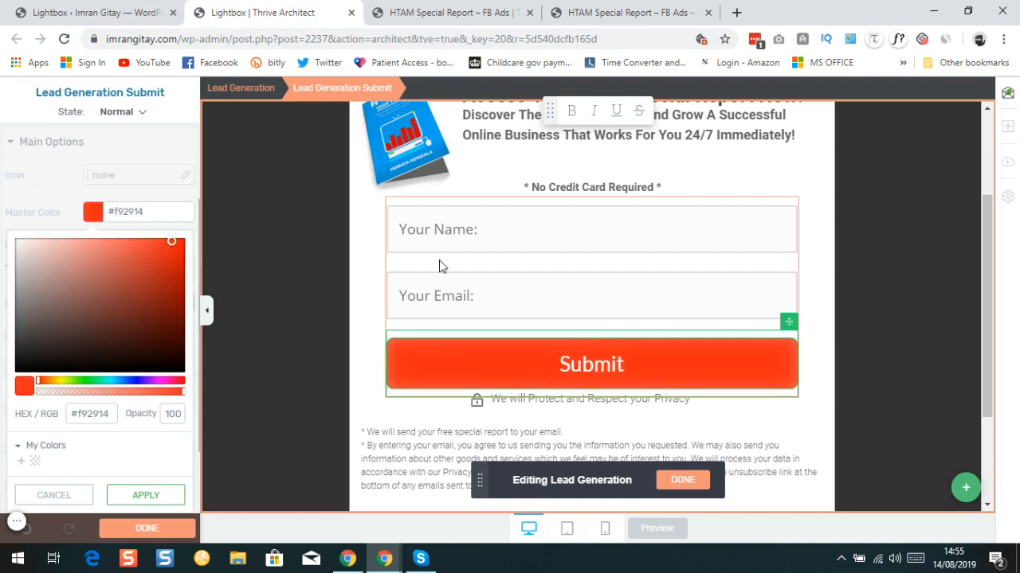
click(613, 11)
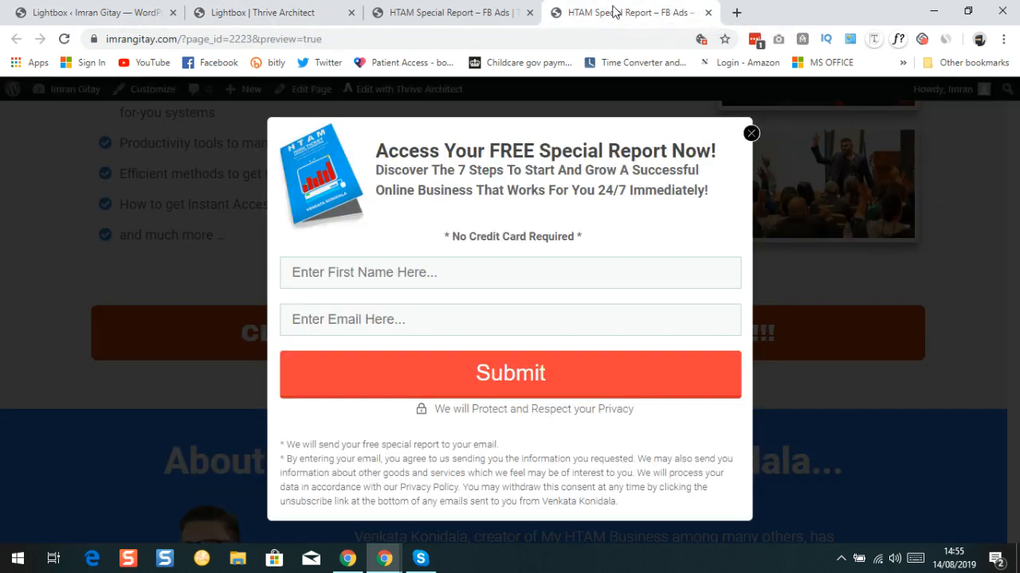
click(101, 11)
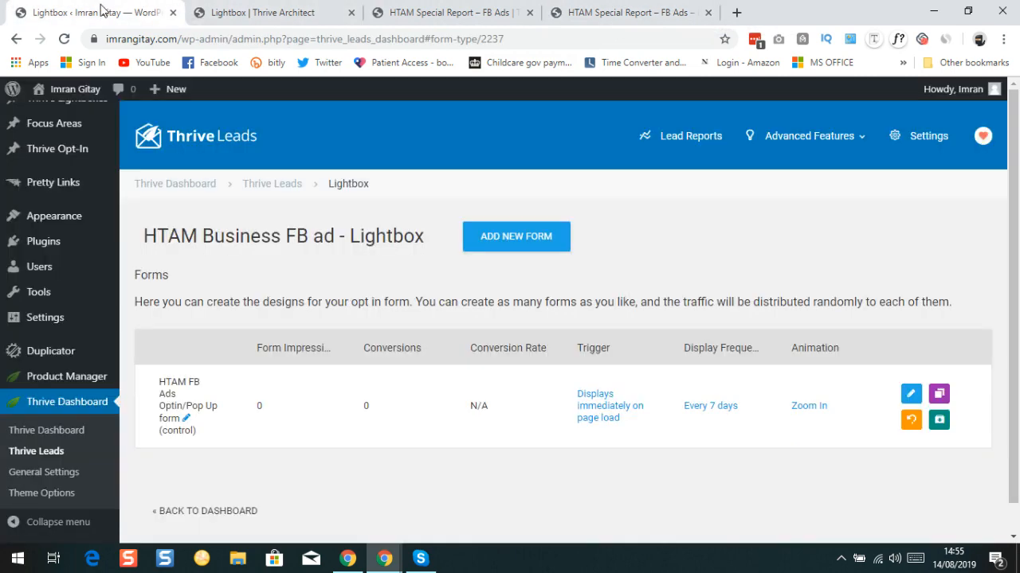
click(281, 12)
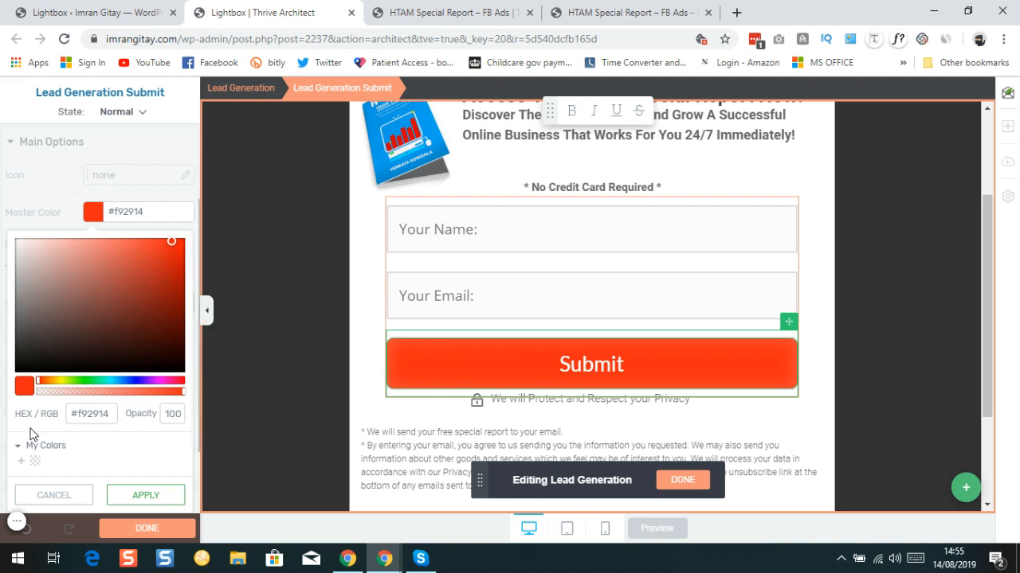
click(141, 497)
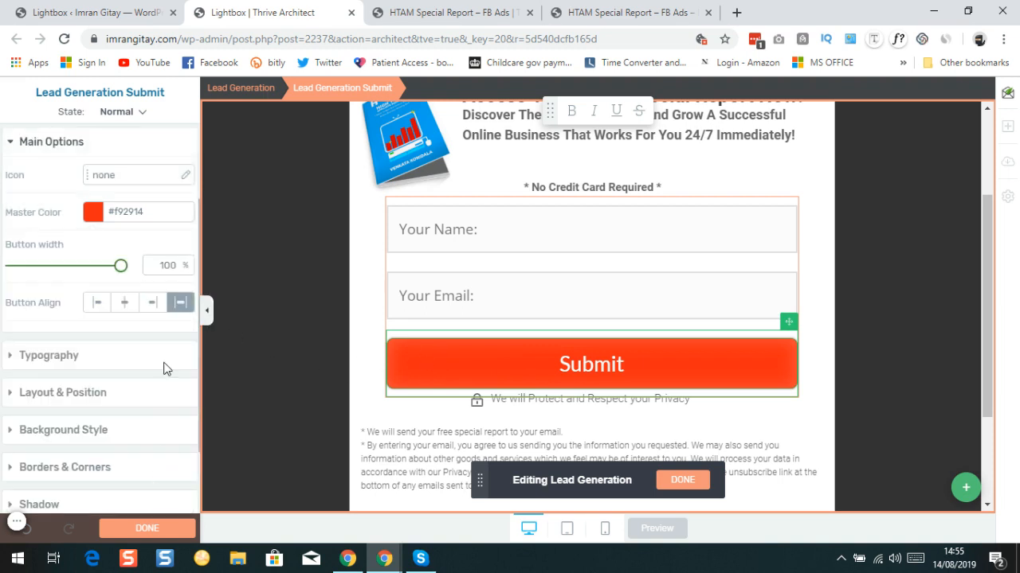
- Change the name field's placeholder to "Enter First Name Here...", matching the wording of the existing pop-up
click(448, 230)
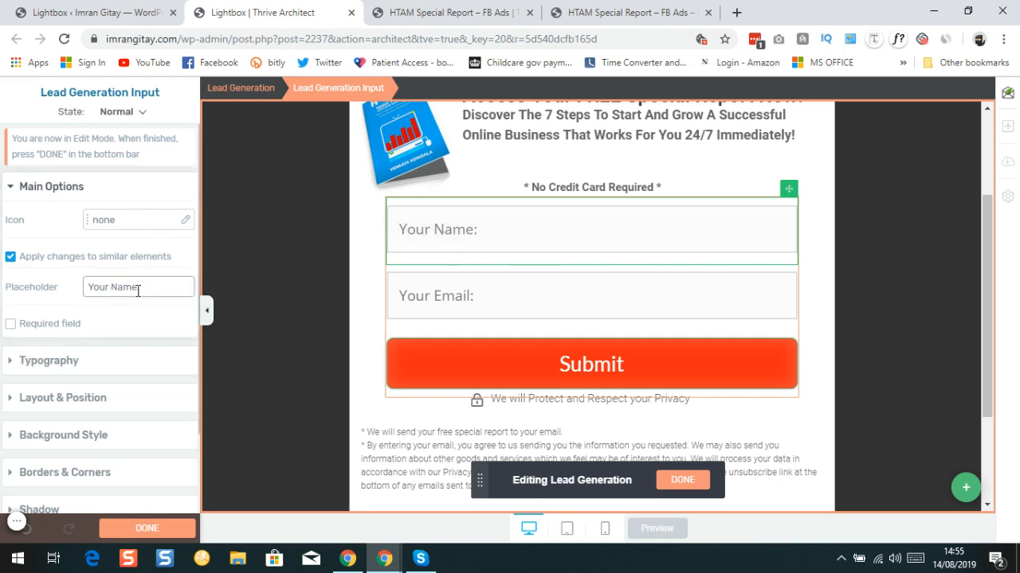
click(619, 11)
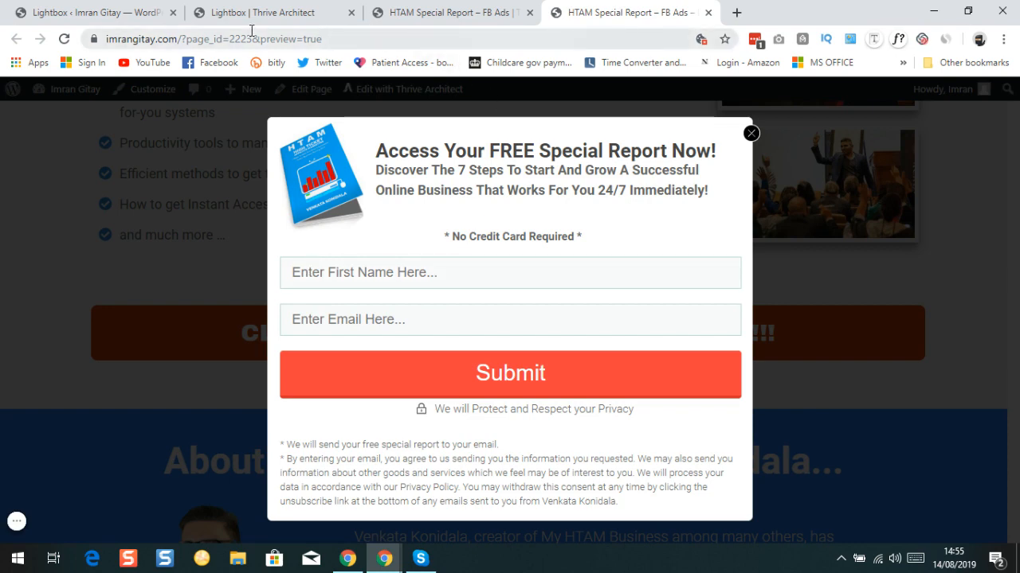
click(270, 12)
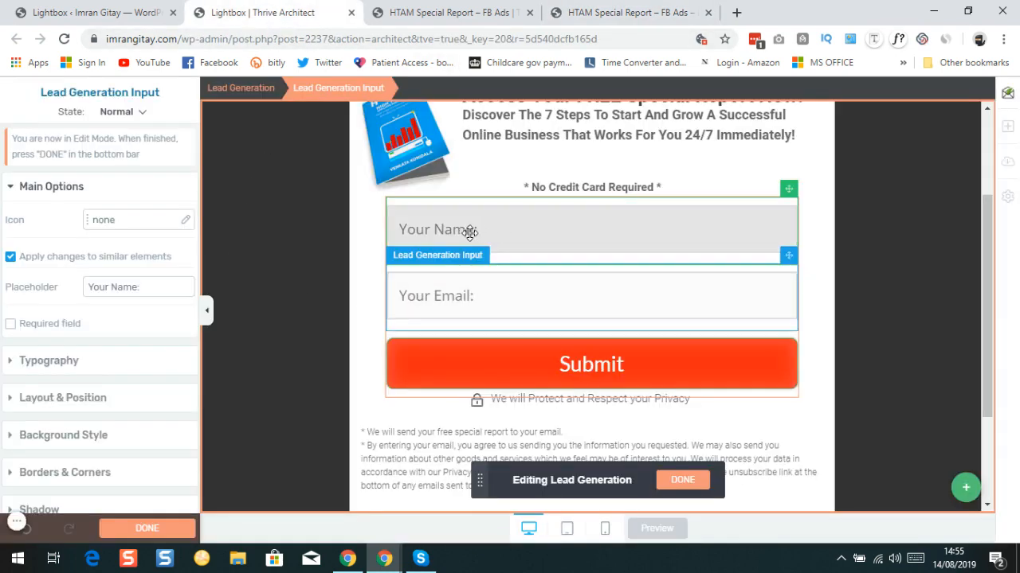
triple_click(111, 284)
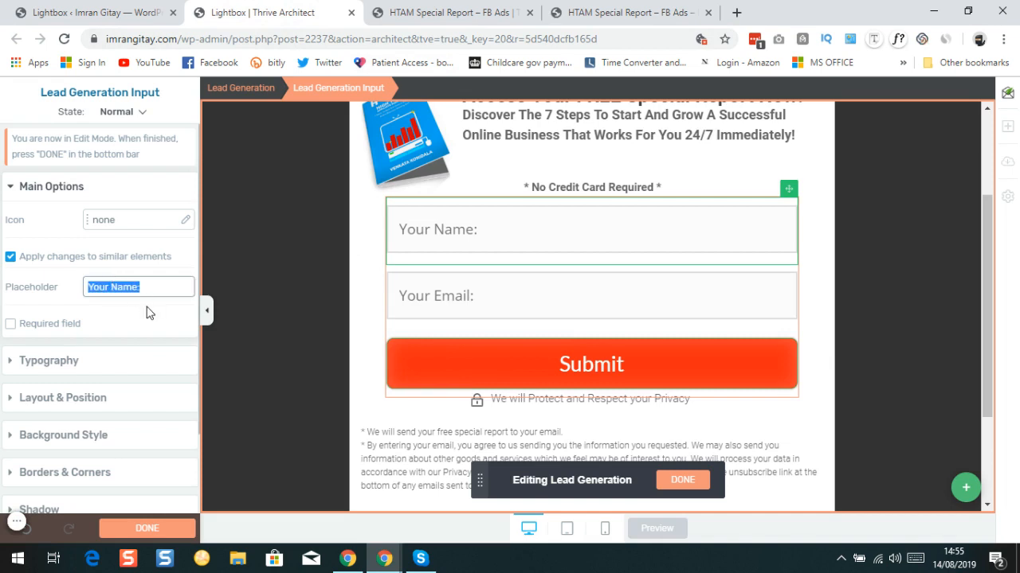
text(Enter First)
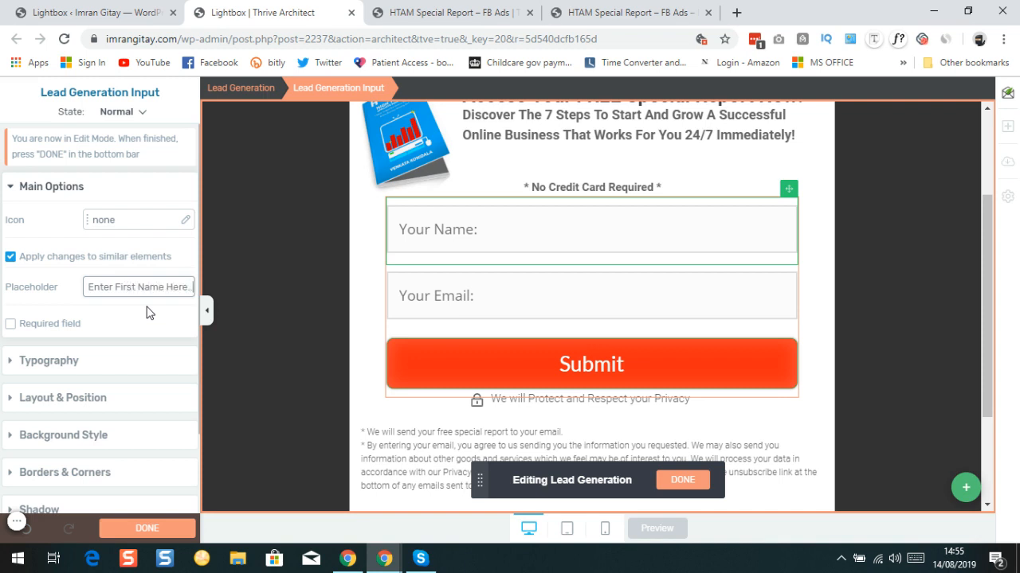
- Change the email field's placeholder to "Enter Email Here..." to match the existing pop-up, and finish editing the form elements
click(430, 305)
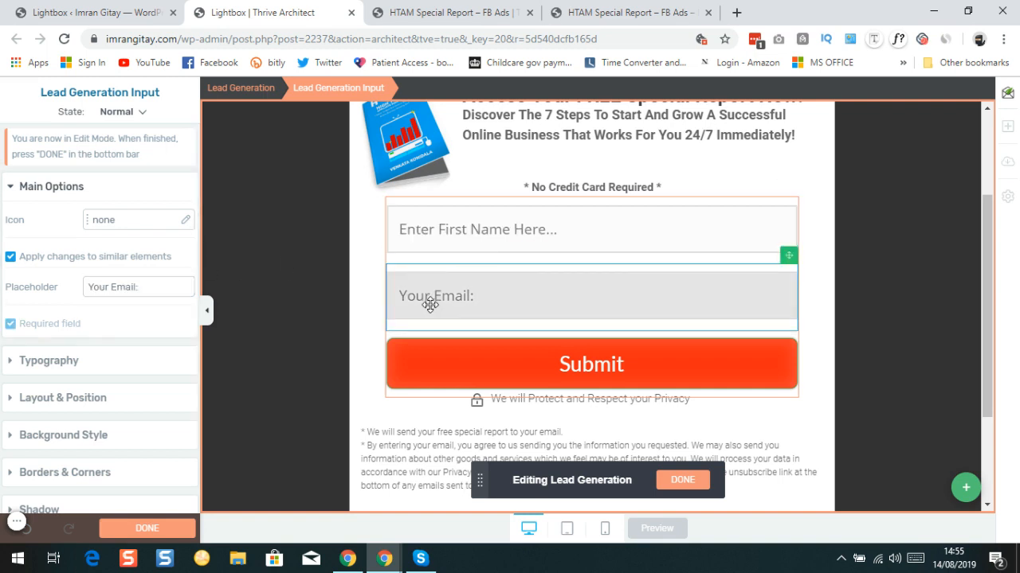
triple_click(127, 287)
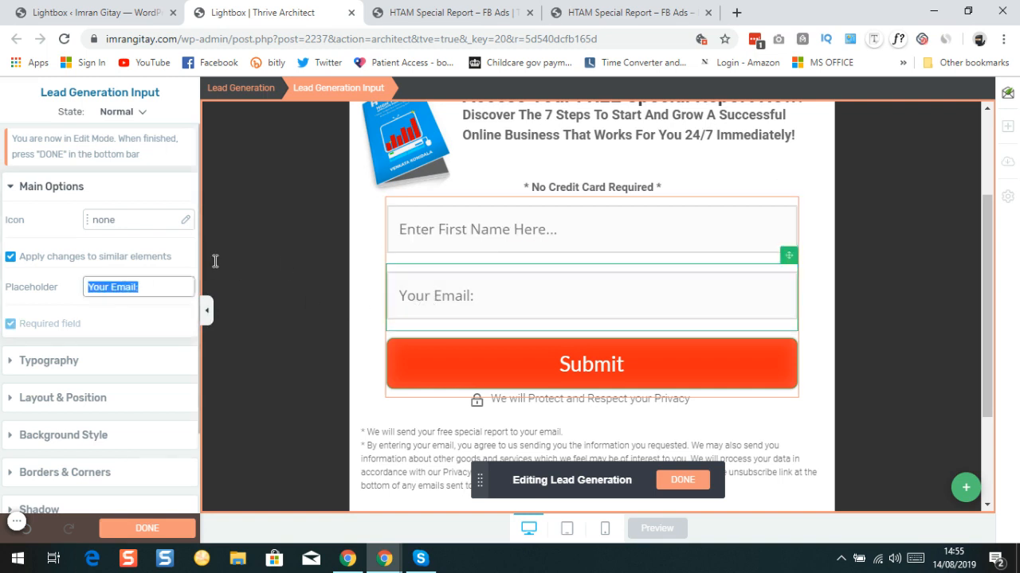
click(589, 12)
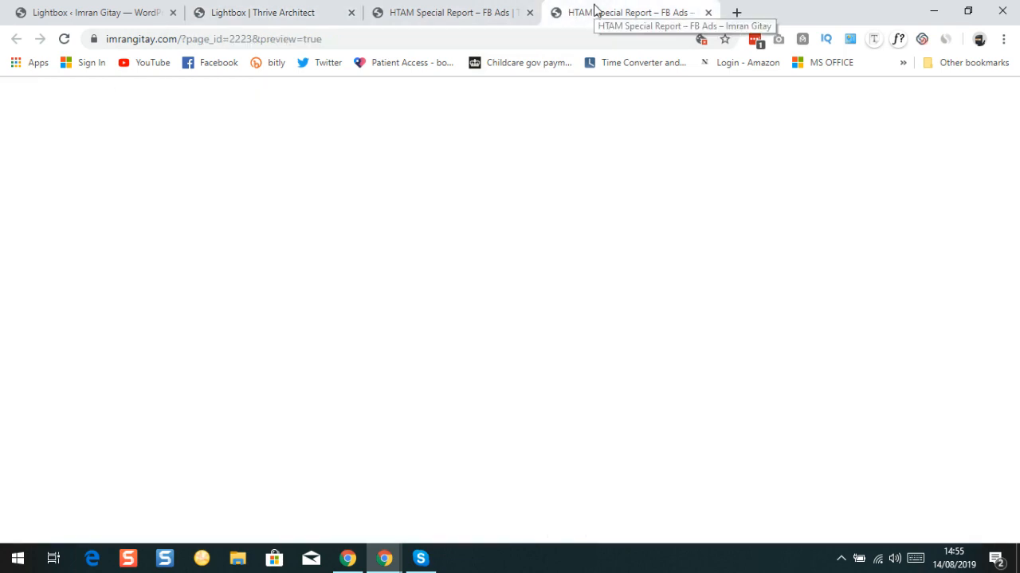
click(250, 12)
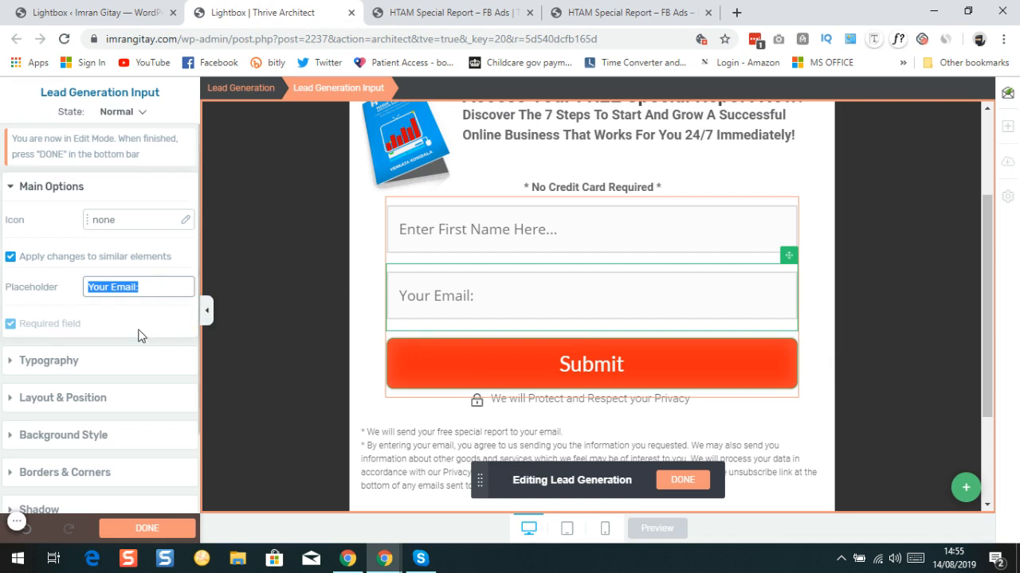
text(Ente)
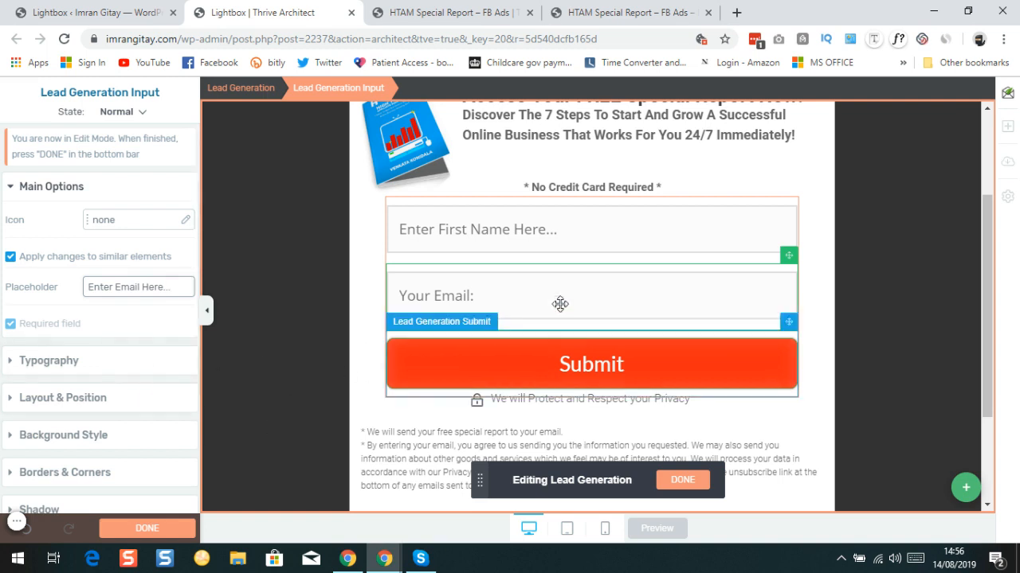
click(130, 530)
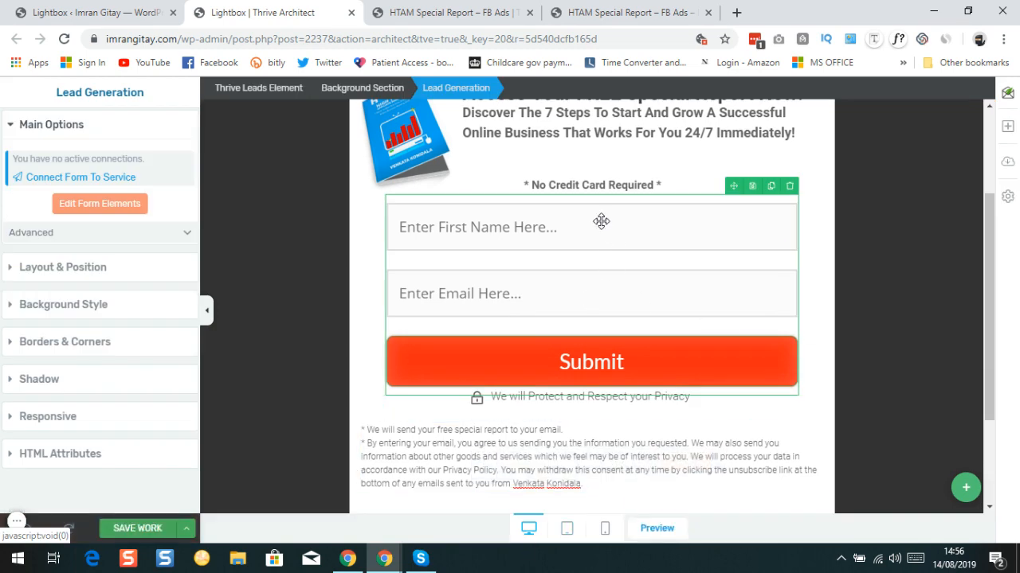
- Review the finished lightbox layout from top to bottom and save the form
scroll(540, 324, down, 2)
scroll(541, 356, up, 4)
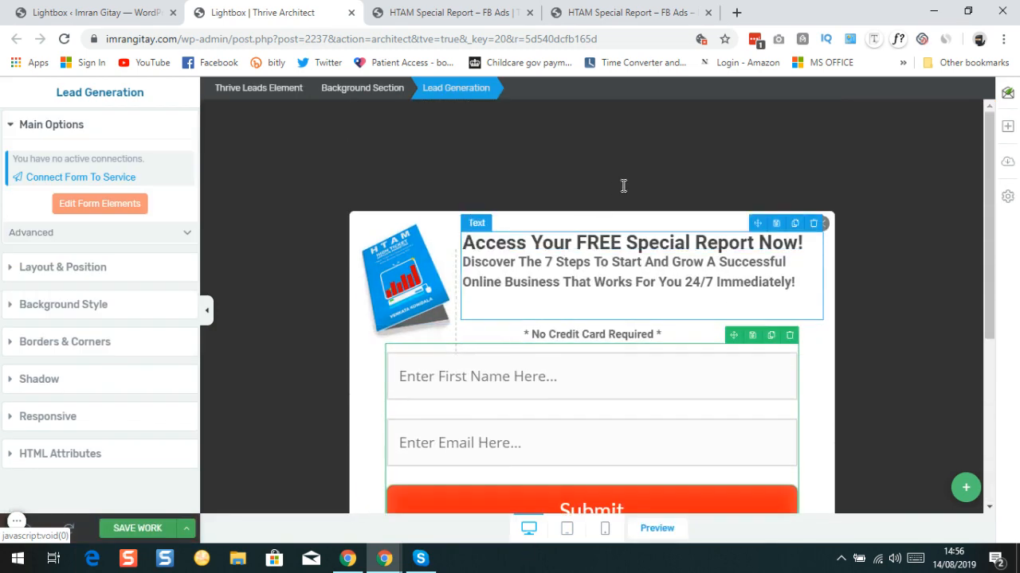
scroll(558, 359, down, 2)
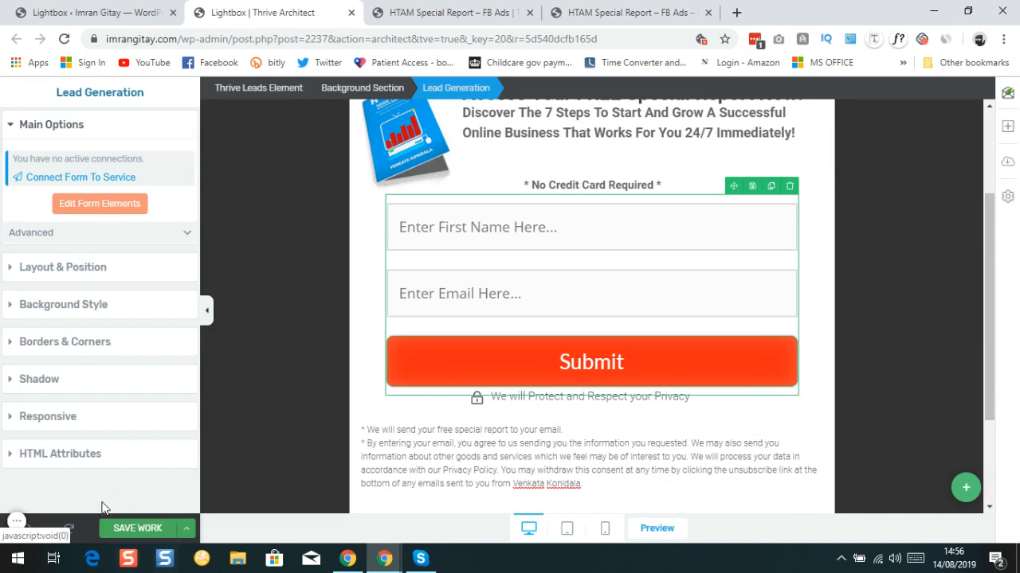
click(127, 529)
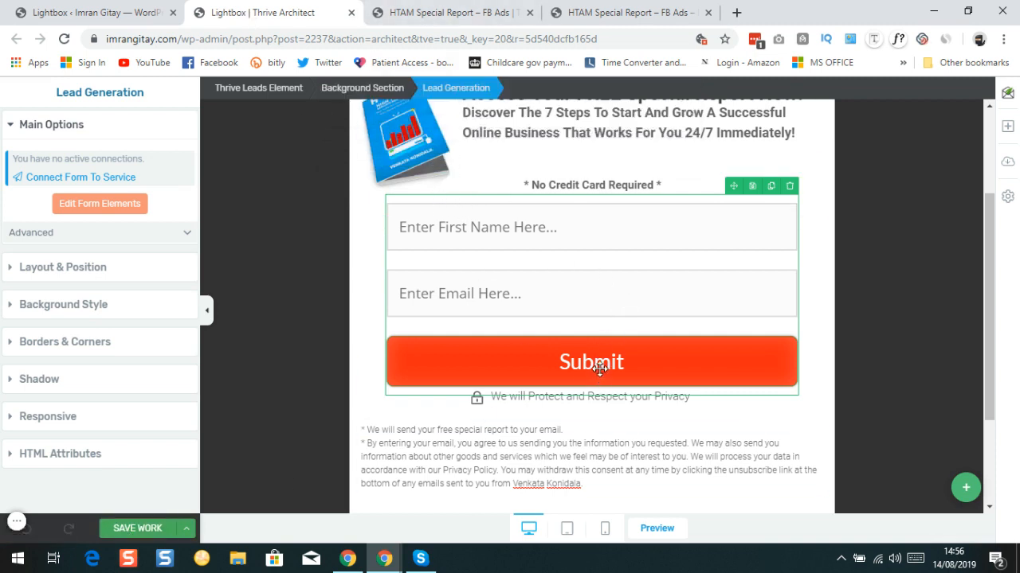
- Dismiss the pop-up on the landing page preview, close that preview, and return to the landing page editor
click(436, 13)
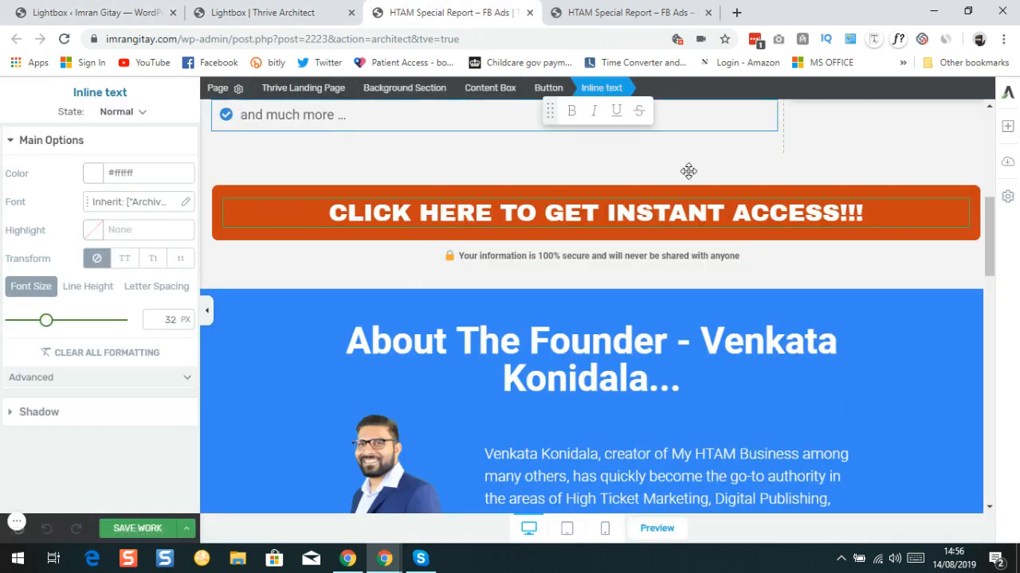
click(635, 12)
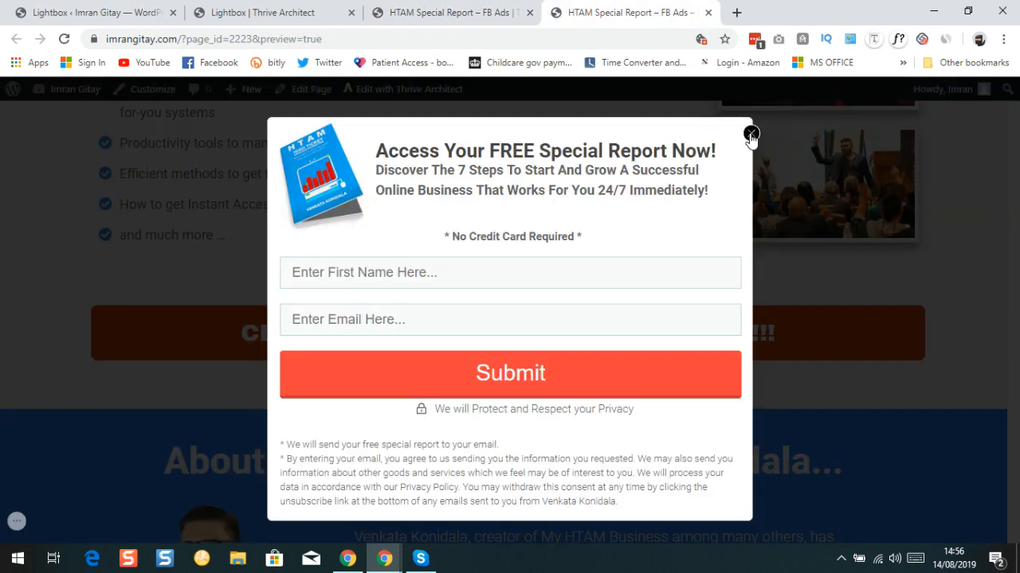
click(750, 134)
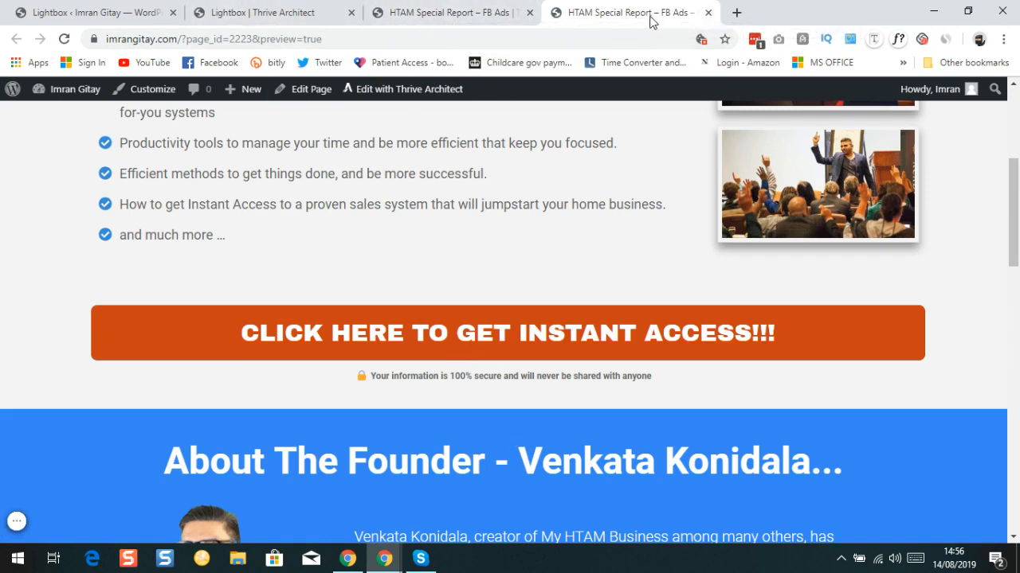
click(707, 14)
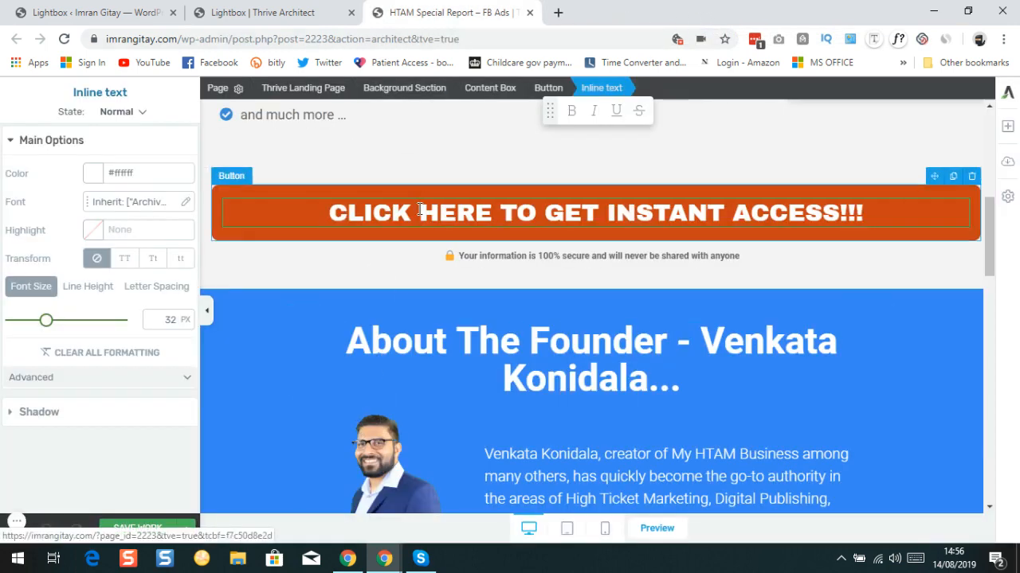
click(268, 16)
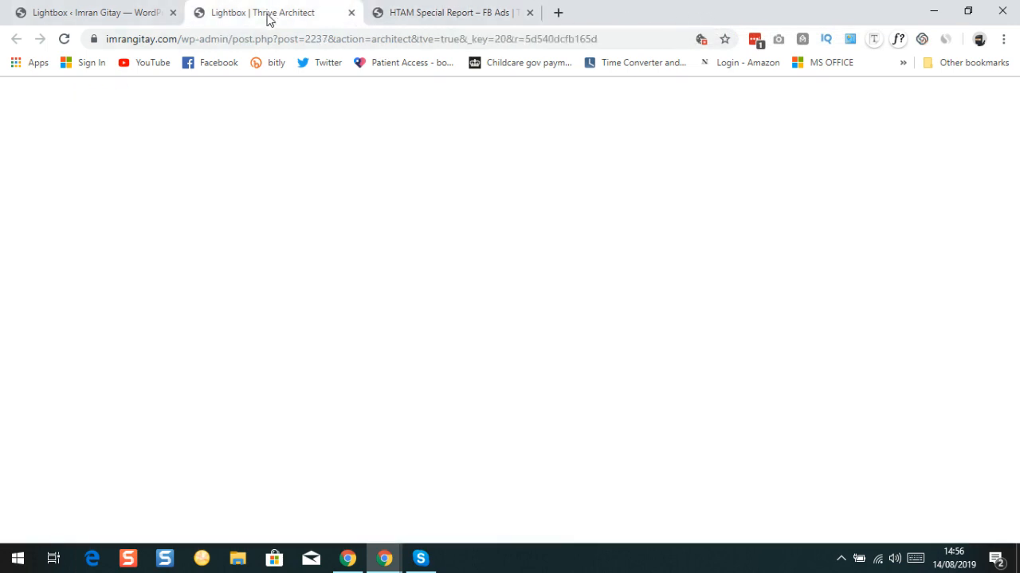
click(46, 11)
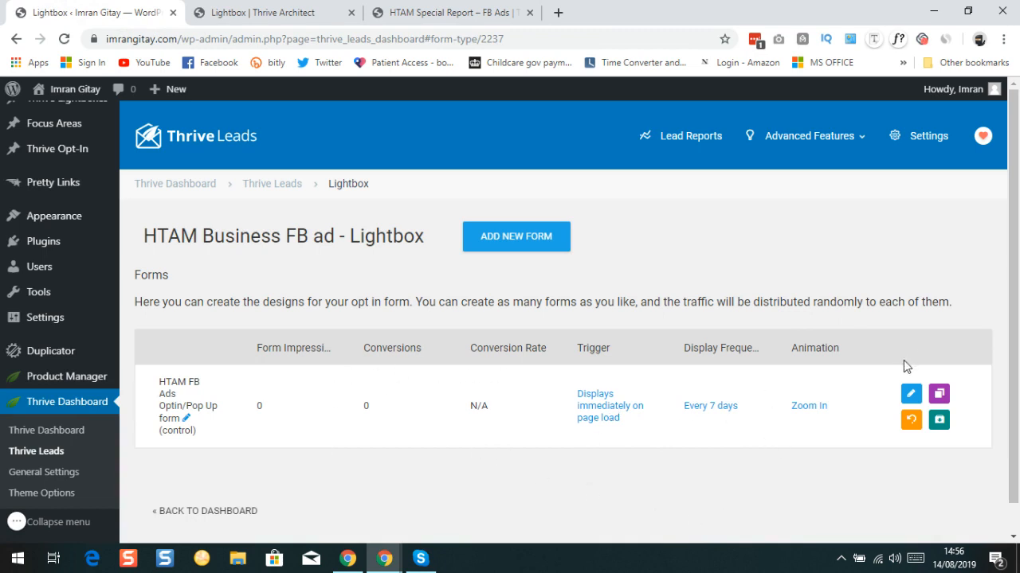
click(433, 14)
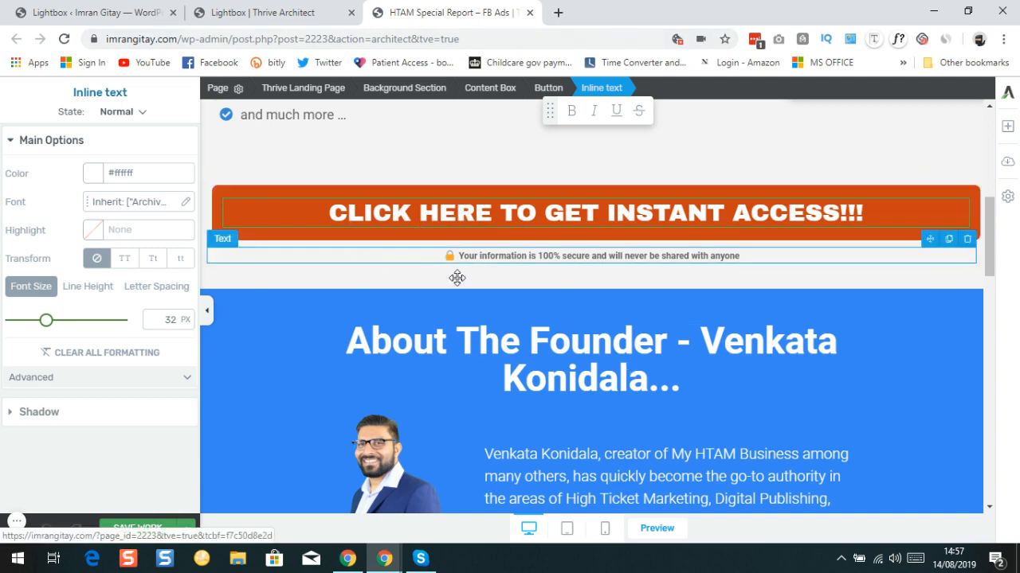
scroll(456, 223, up, 3)
scroll(262, 348, down, 1)
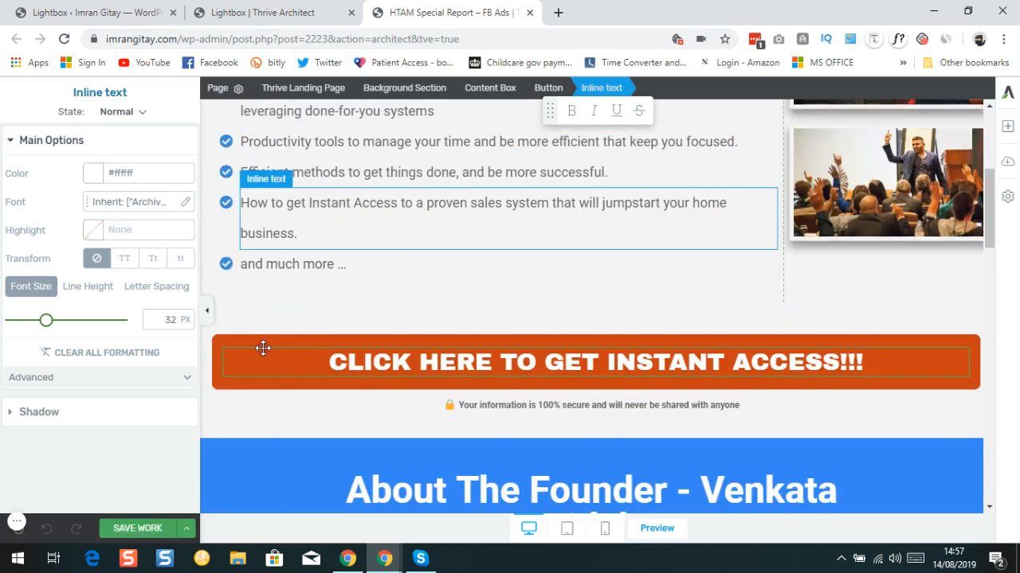
click(274, 387)
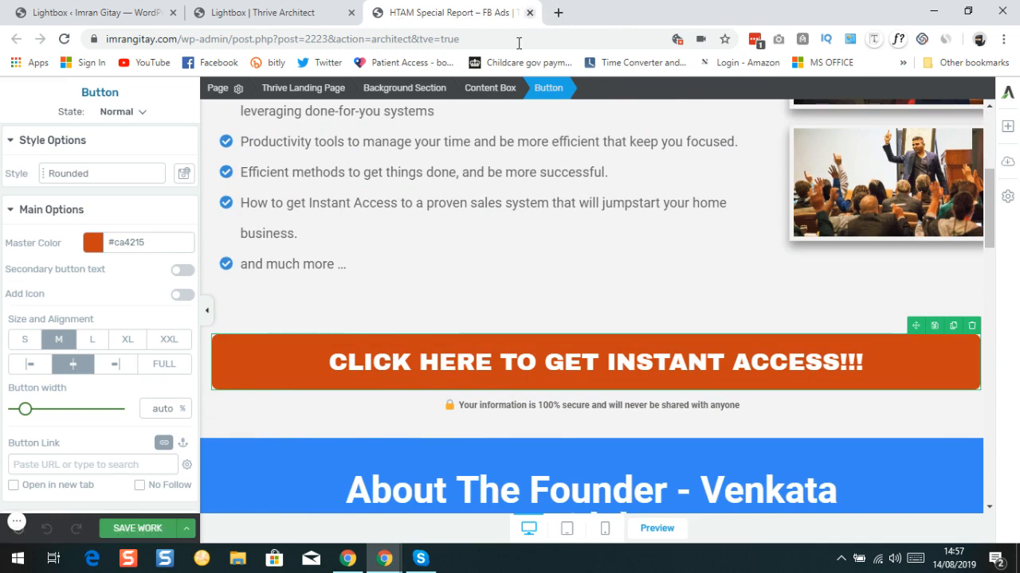
- Close the landing page editor and reopen the HTAM Special Report – FB Ads draft from the WordPress pages list with Thrive Architect
click(529, 12)
click(80, 15)
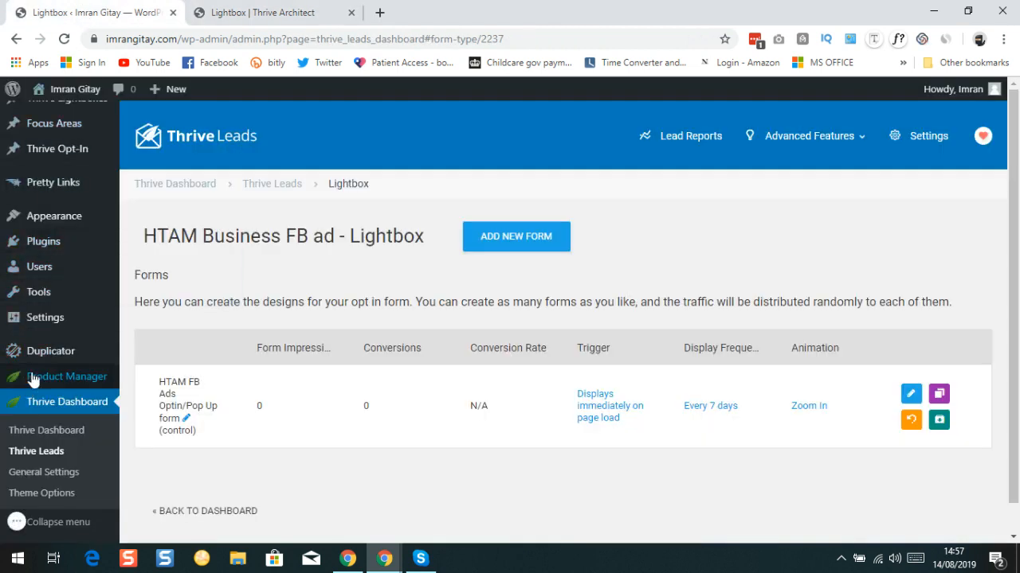
mouse_move(34, 227)
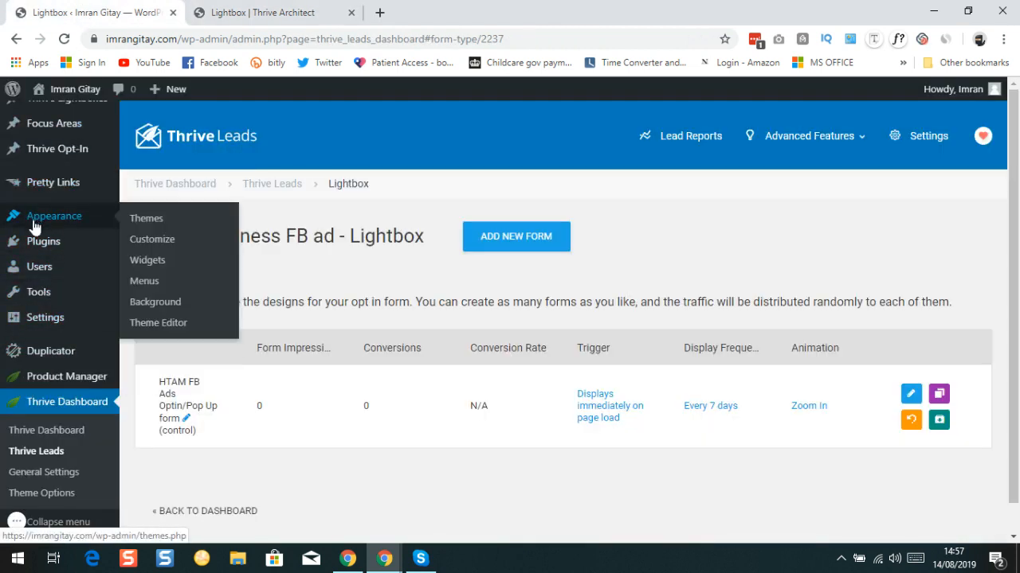
scroll(41, 385, down, 3)
scroll(45, 386, up, 3)
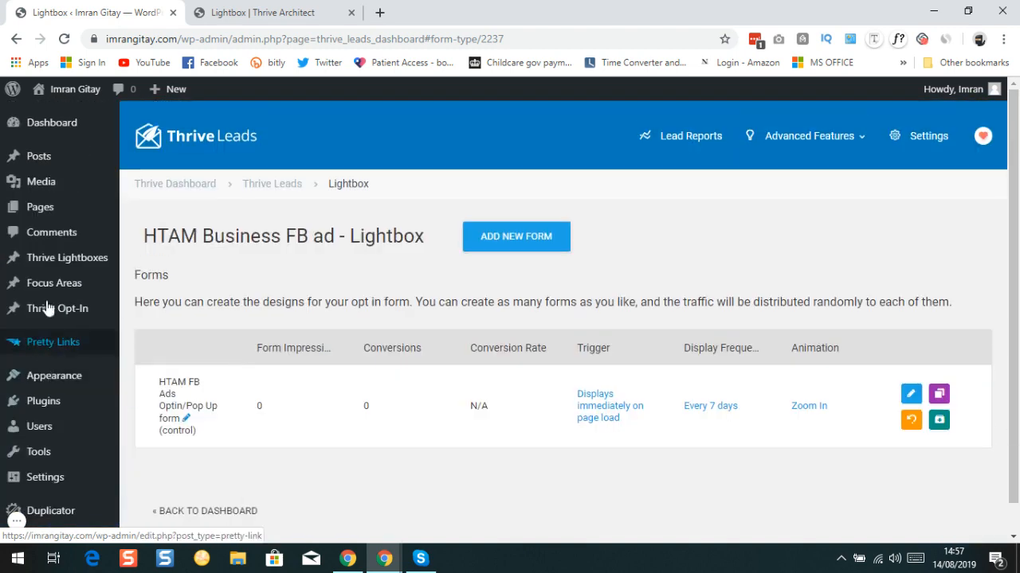
click(155, 217)
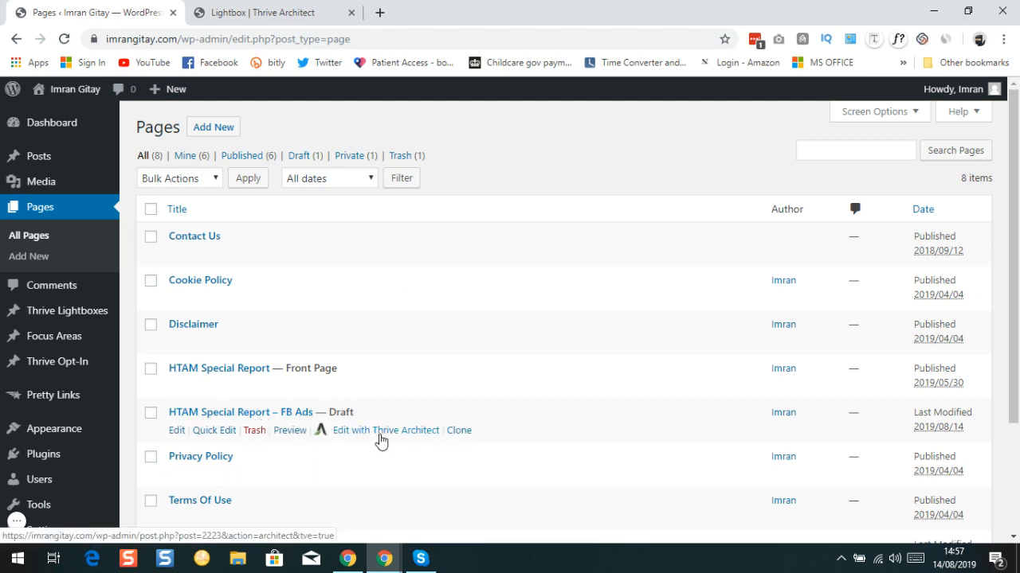
click(379, 434)
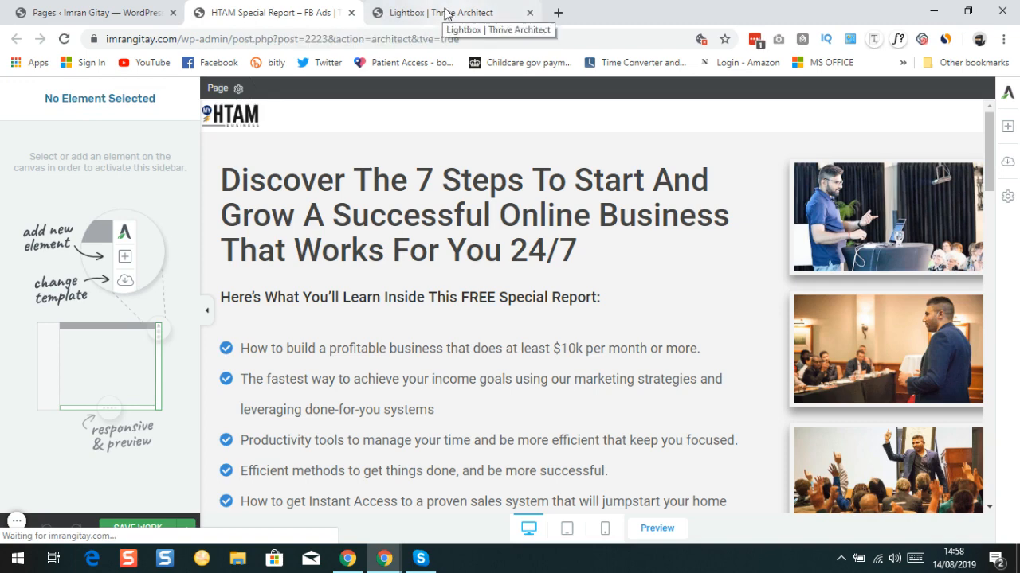
- Glance at the lightbox form, return to the landing page, and select the orange "CLICK HERE TO GET INSTANT ACCESS!!!" button element
click(419, 13)
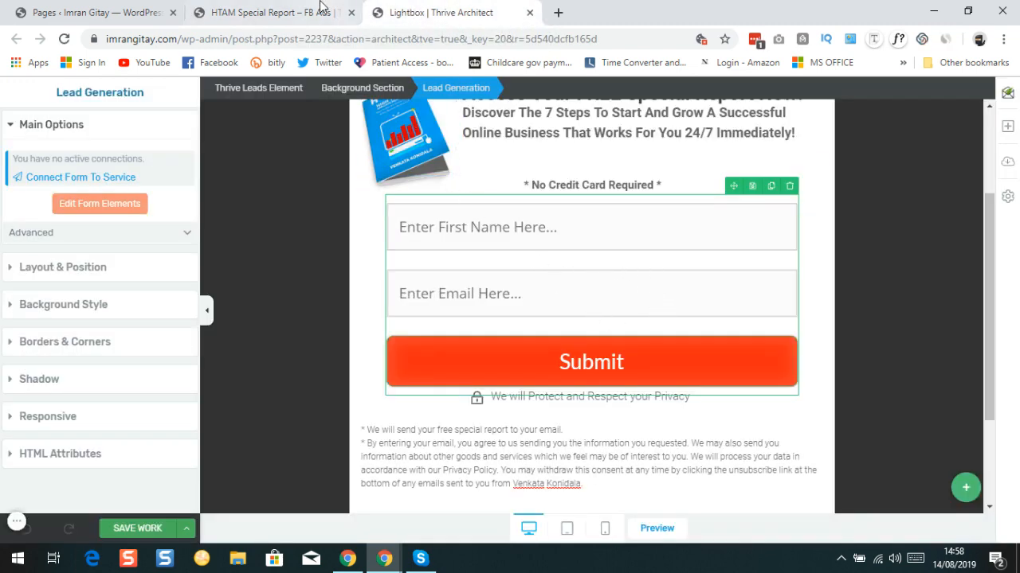
click(263, 13)
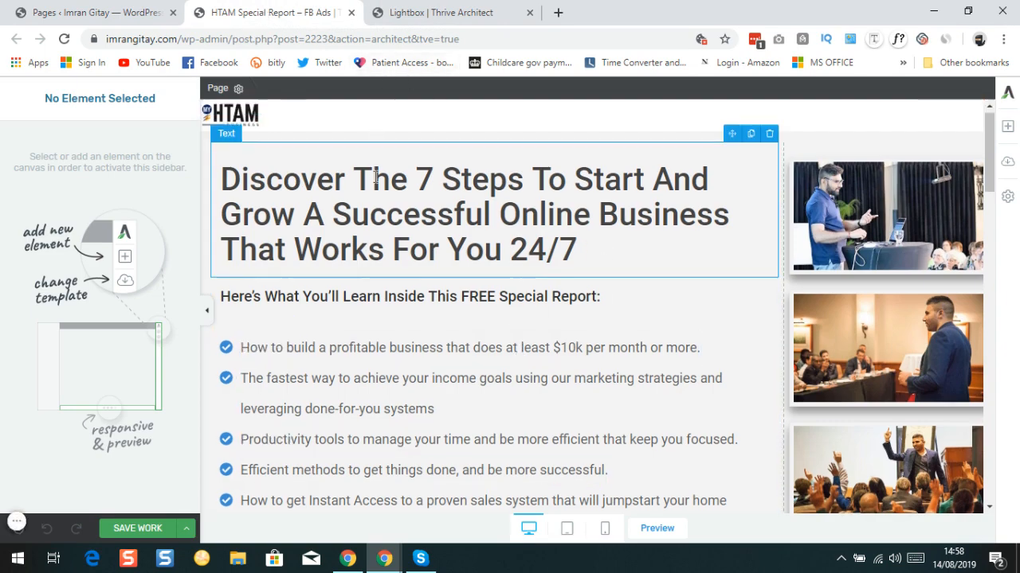
scroll(510, 487, down, 1)
scroll(391, 317, down, 4)
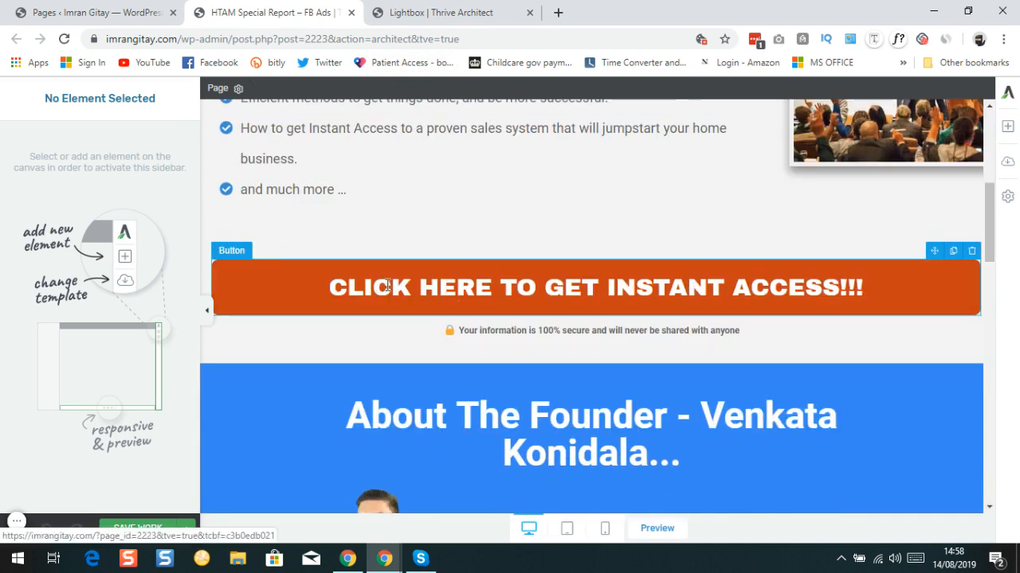
click(268, 264)
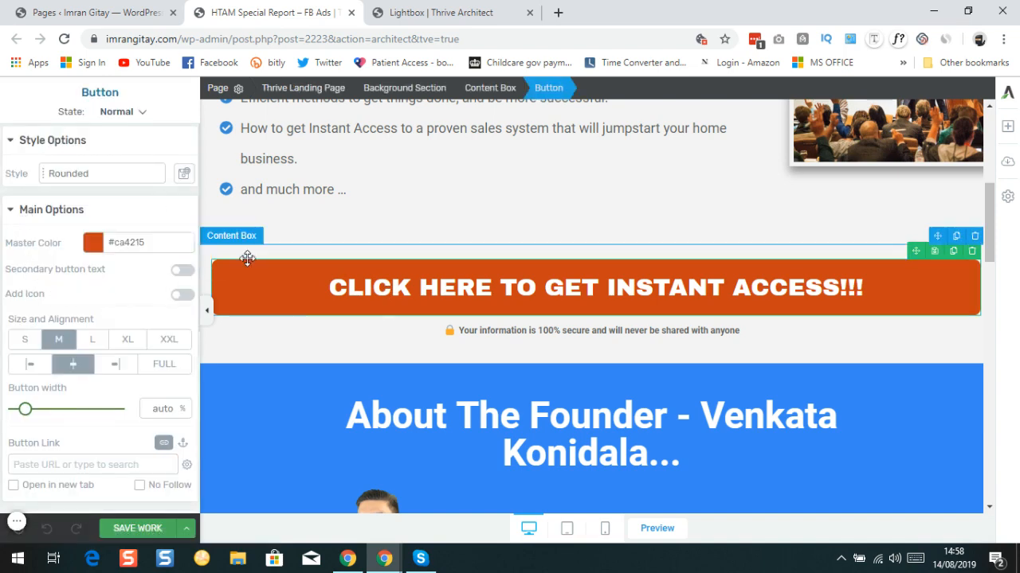
click(381, 287)
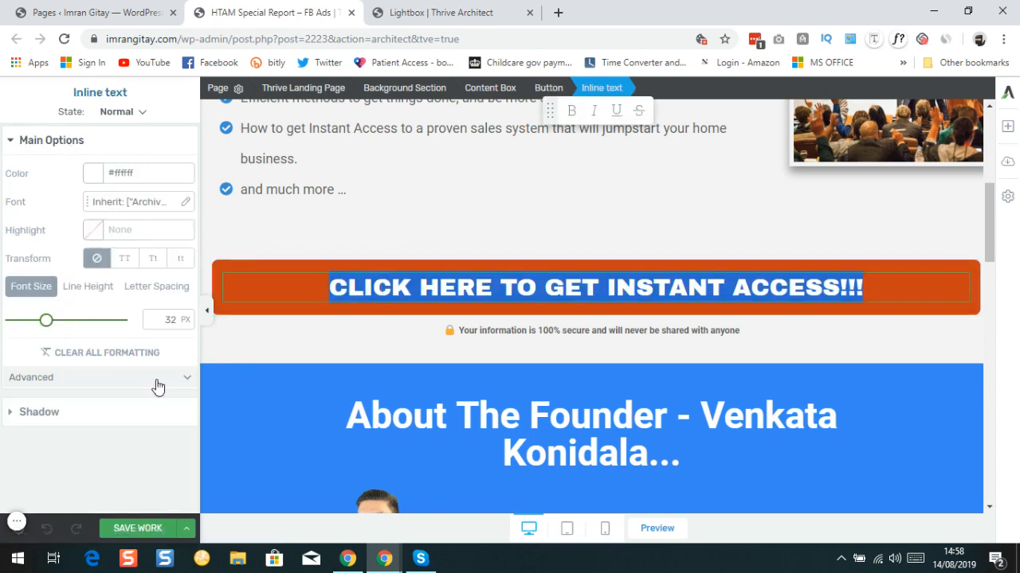
click(292, 265)
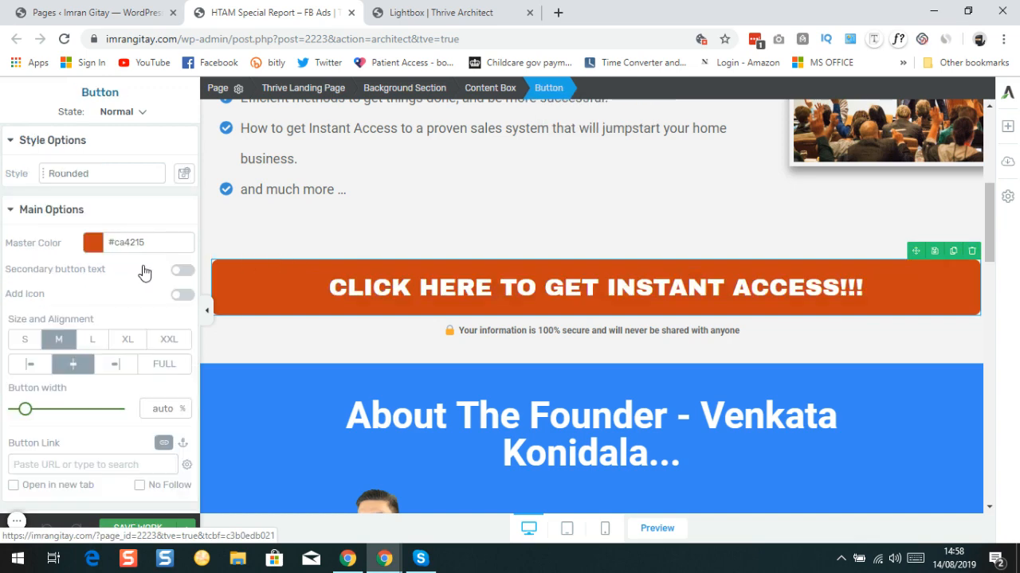
- Open the orange button's HTML attributes and copy its class value lp_optin
scroll(91, 263, down, 2)
scroll(91, 263, down, 3)
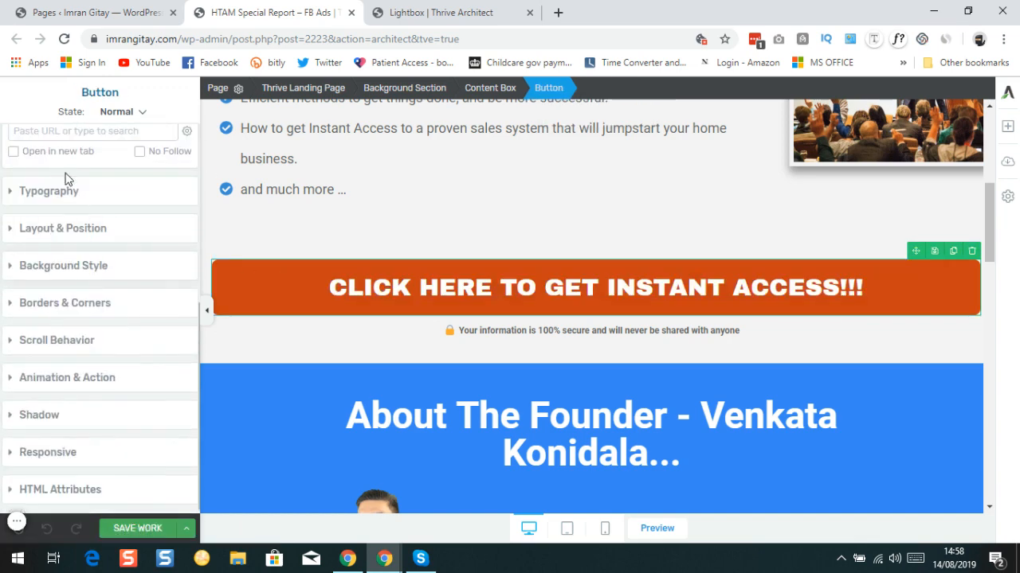
double_click(72, 494)
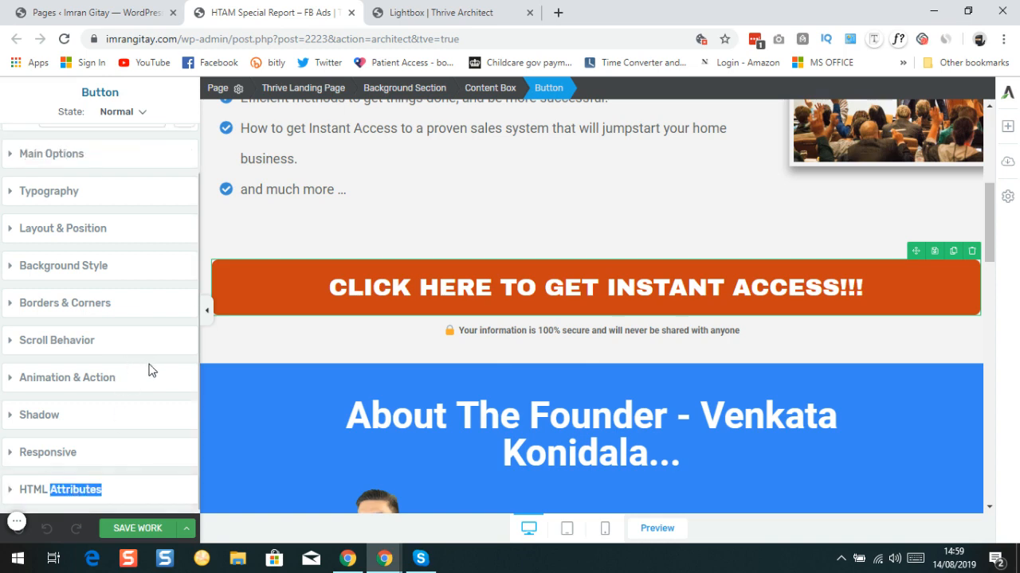
scroll(119, 490, up, 1)
scroll(87, 494, down, 1)
click(56, 492)
scroll(86, 446, down, 1)
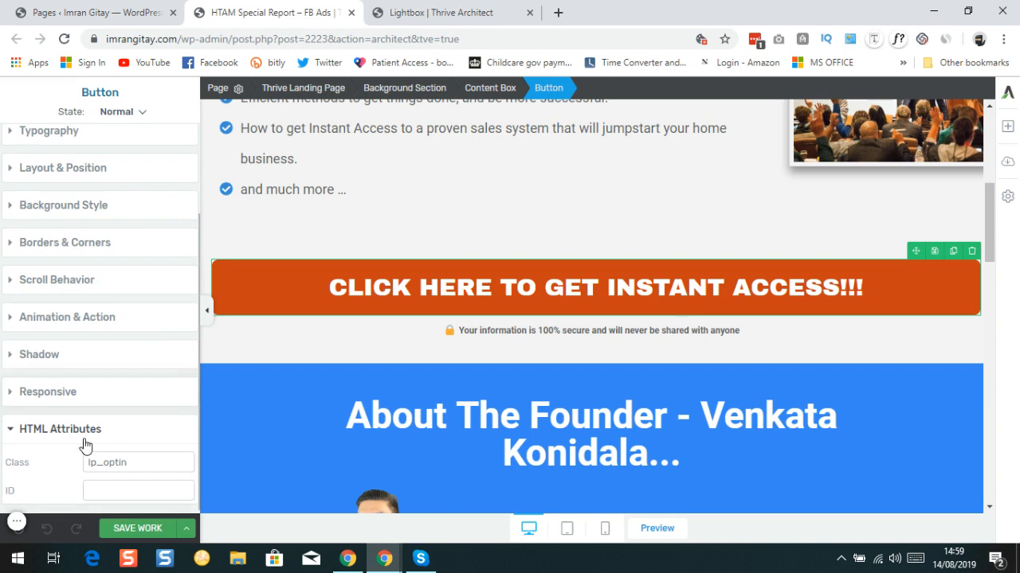
double_click(132, 463)
right_click(131, 462)
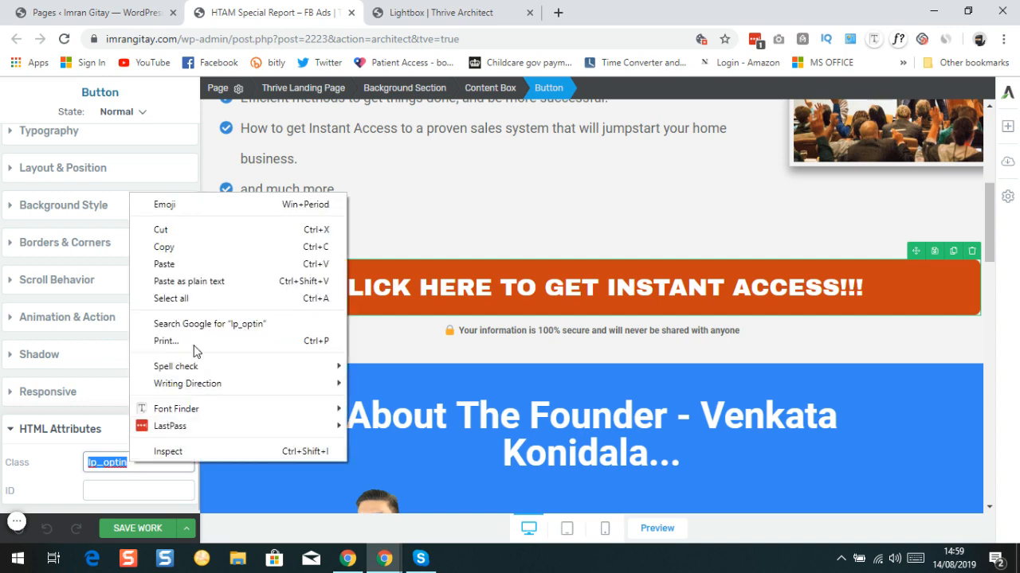
click(173, 247)
click(174, 254)
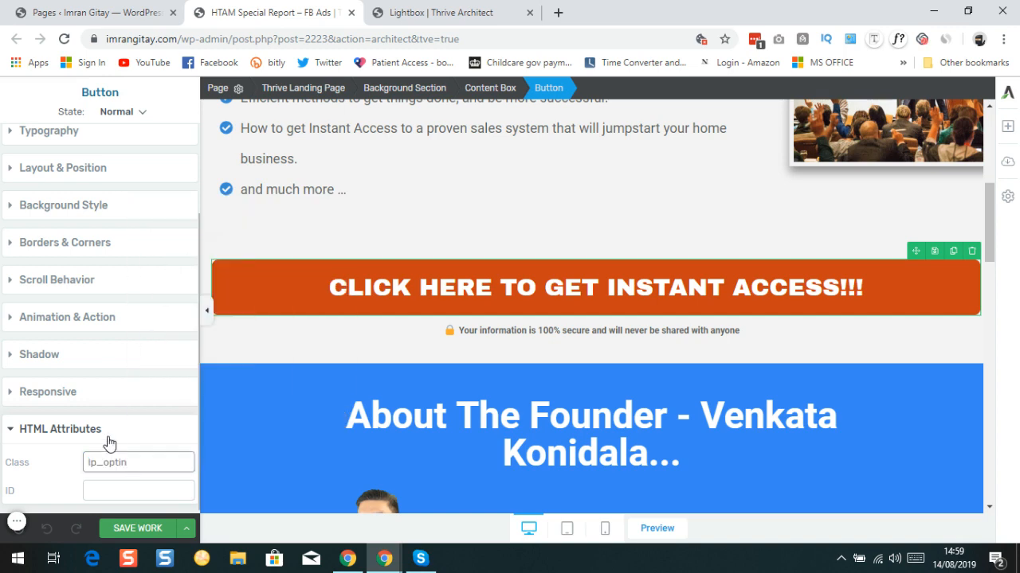
- Reopen the button's HTML attributes and paste the copied class lp_optin over the existing class value
scroll(104, 446, down, 2)
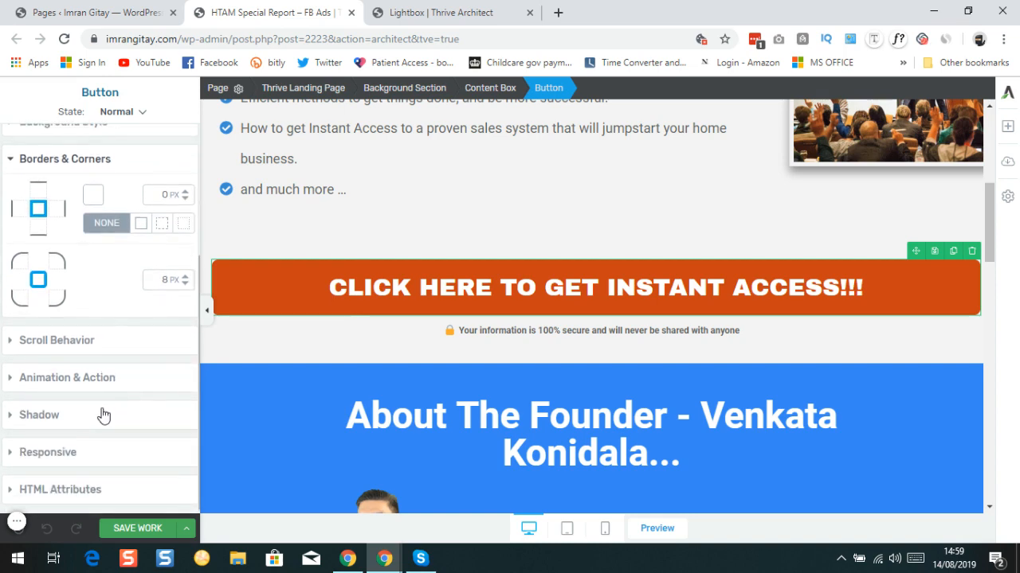
click(89, 490)
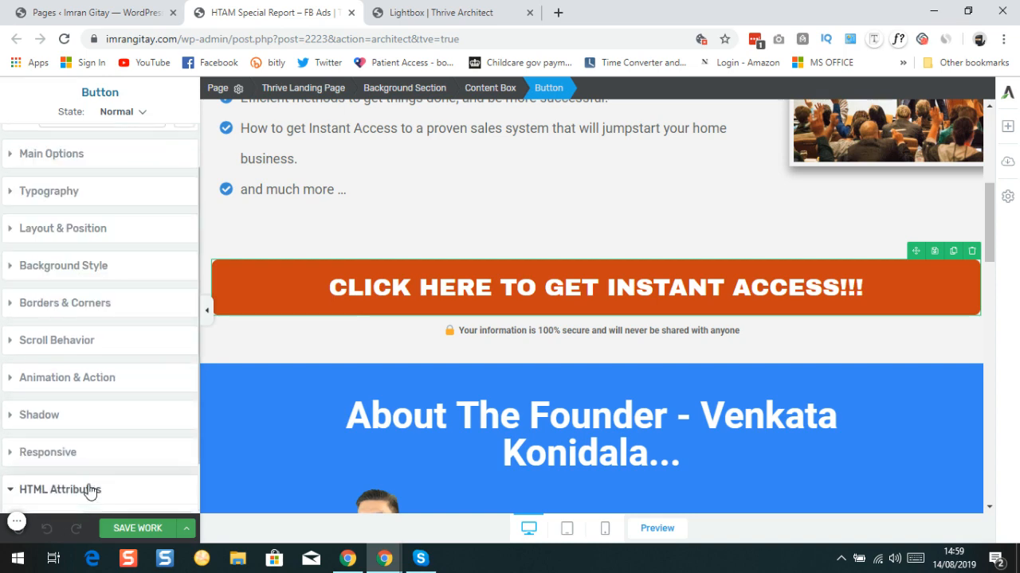
click(89, 490)
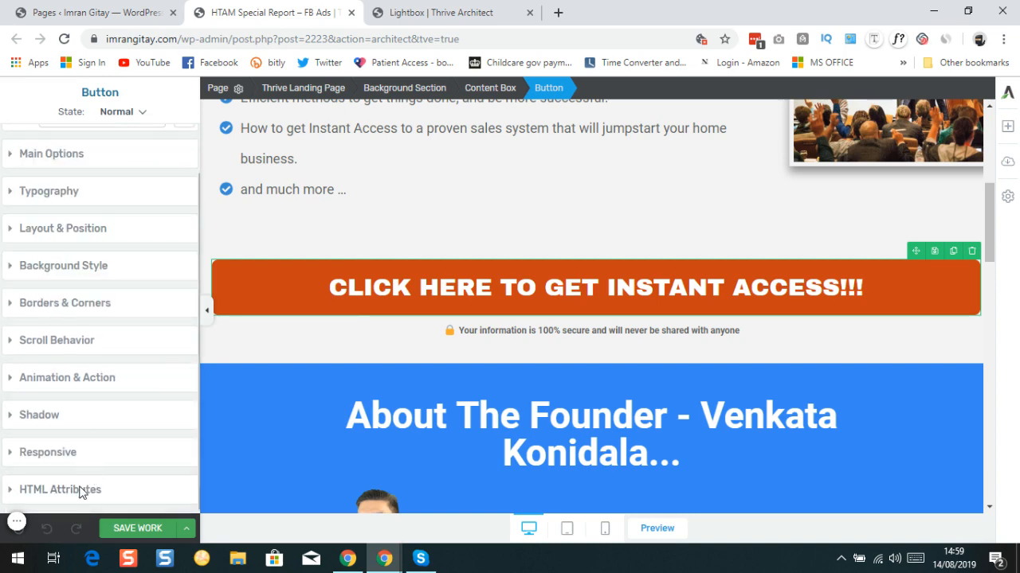
click(80, 492)
scroll(72, 482, down, 1)
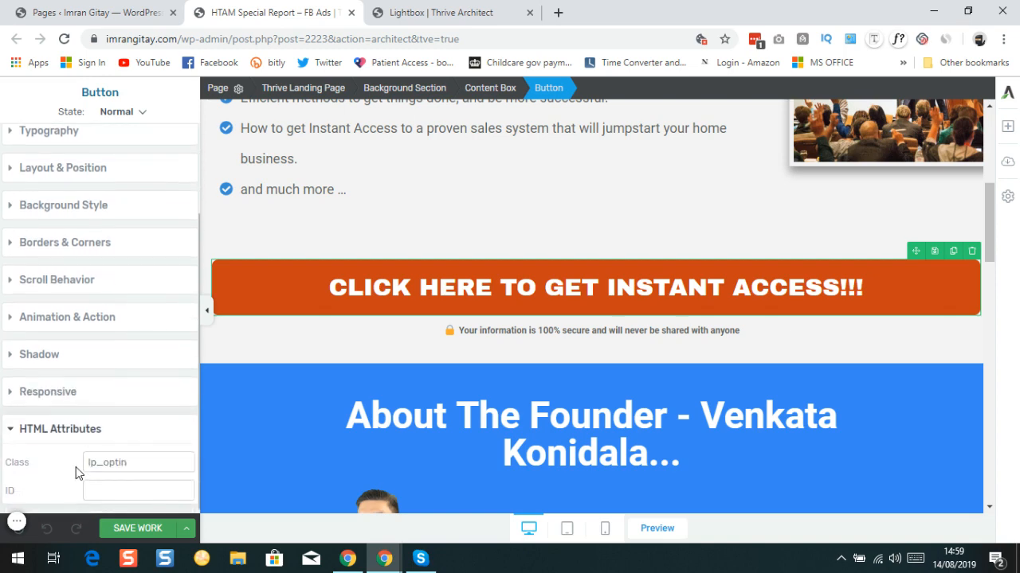
click(129, 461)
double_click(128, 462)
right_click(117, 465)
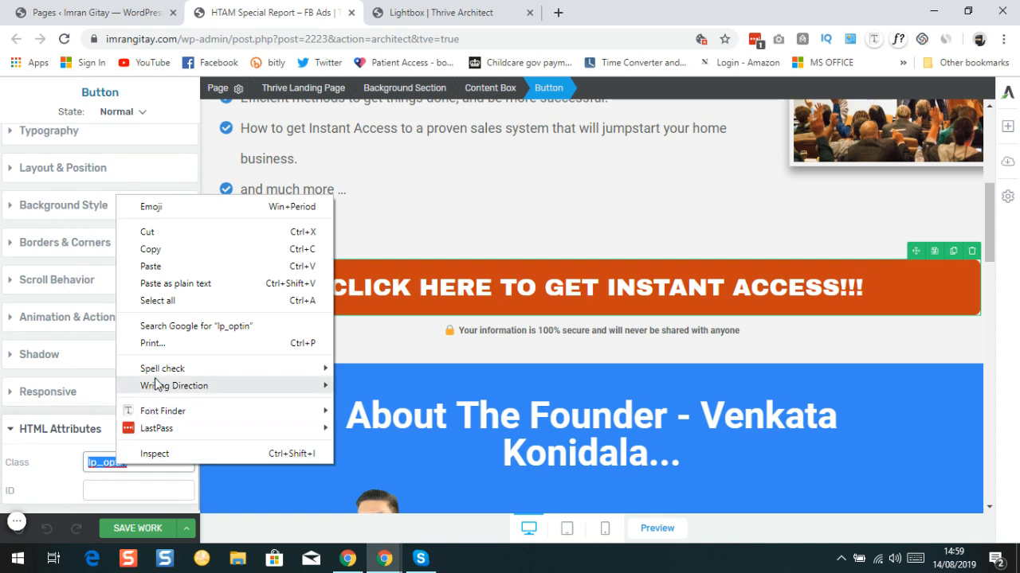
click(151, 267)
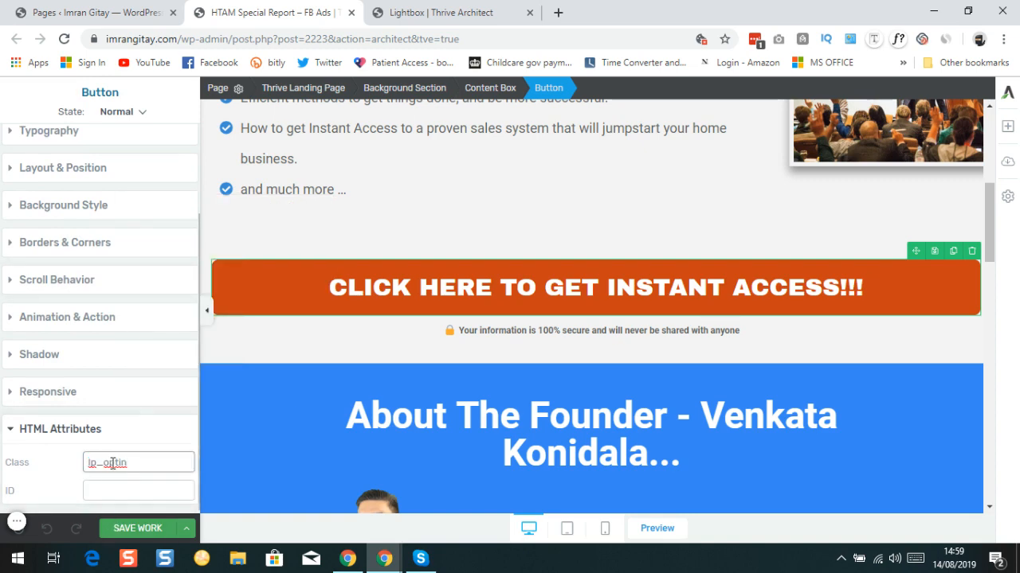
- Select the button's entire class value lp_optin and copy it again
right_click(133, 462)
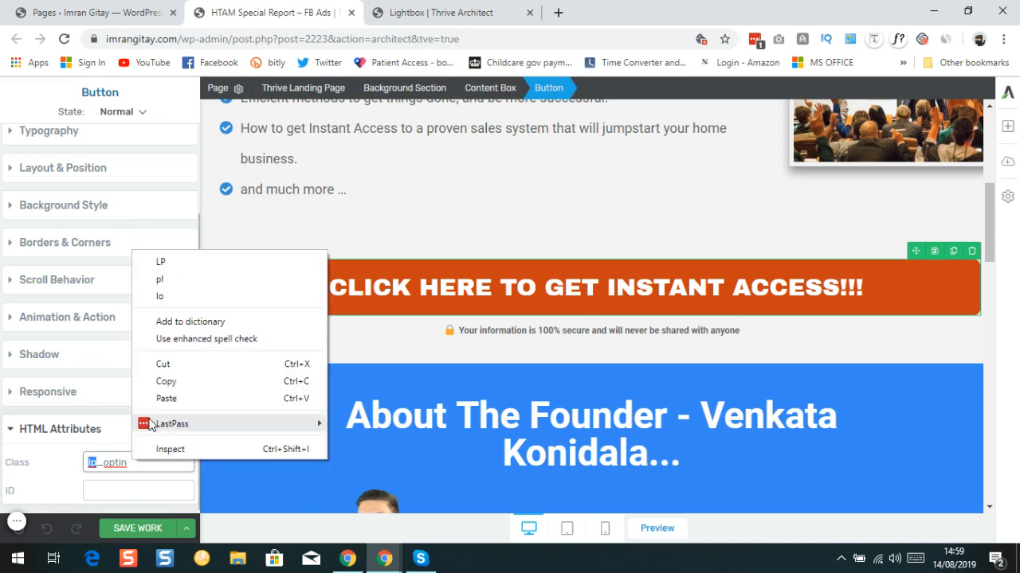
right_click(118, 464)
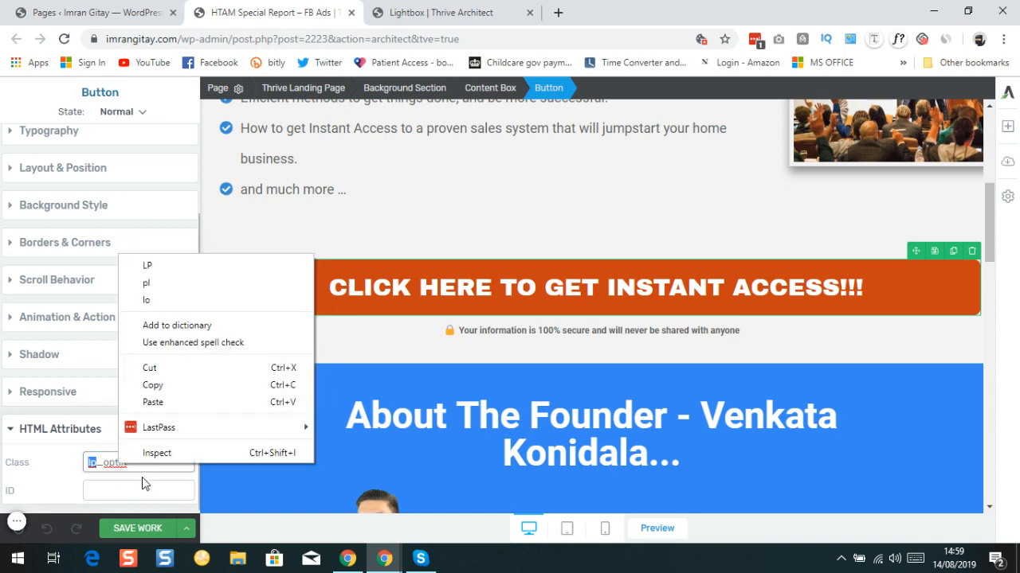
right_click(139, 468)
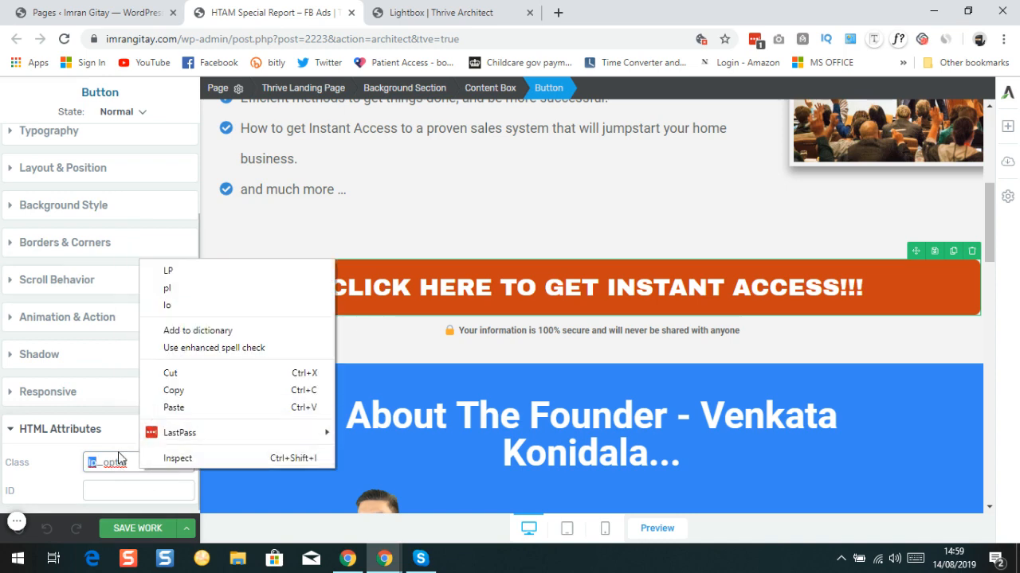
click(132, 467)
double_click(118, 462)
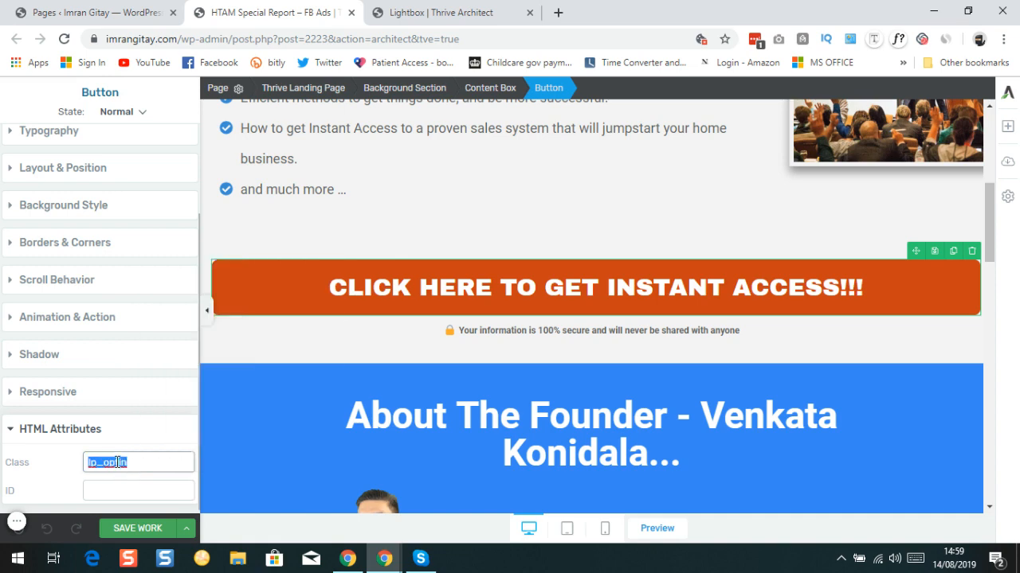
right_click(110, 462)
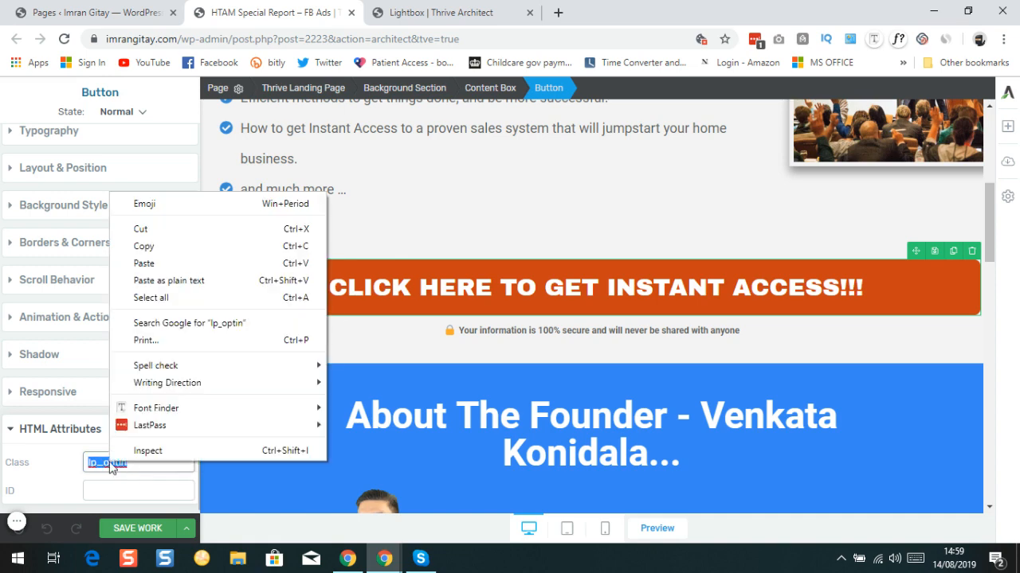
click(142, 247)
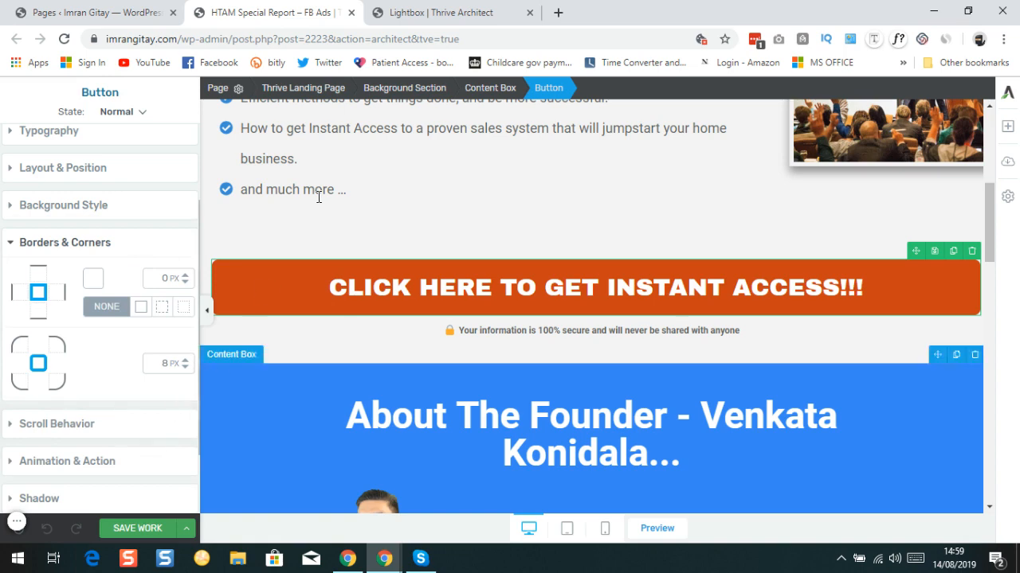
- Leave the lightbox form editor and open the Thrive Leads dashboard from the WordPress admin pages list
click(472, 16)
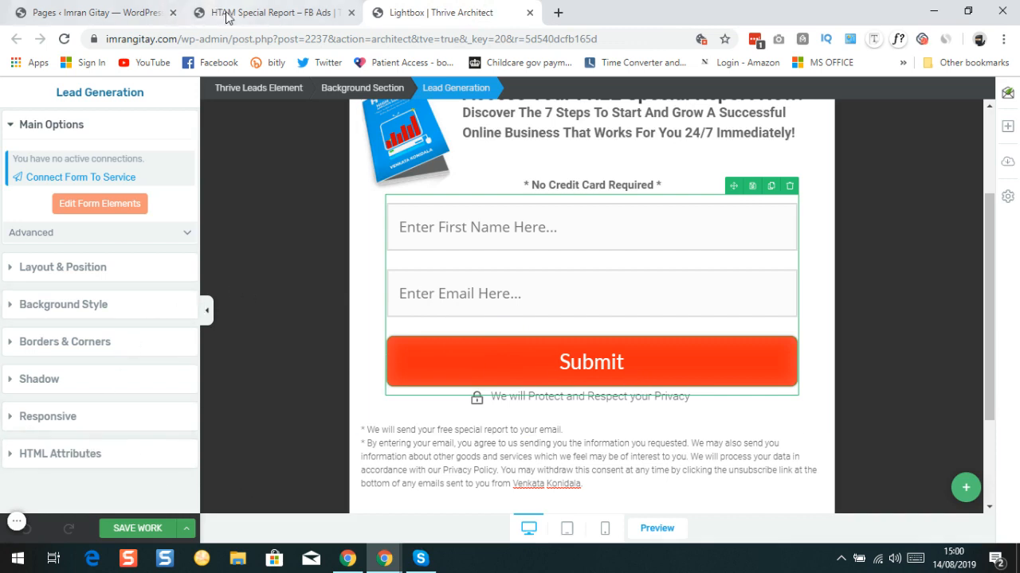
click(68, 15)
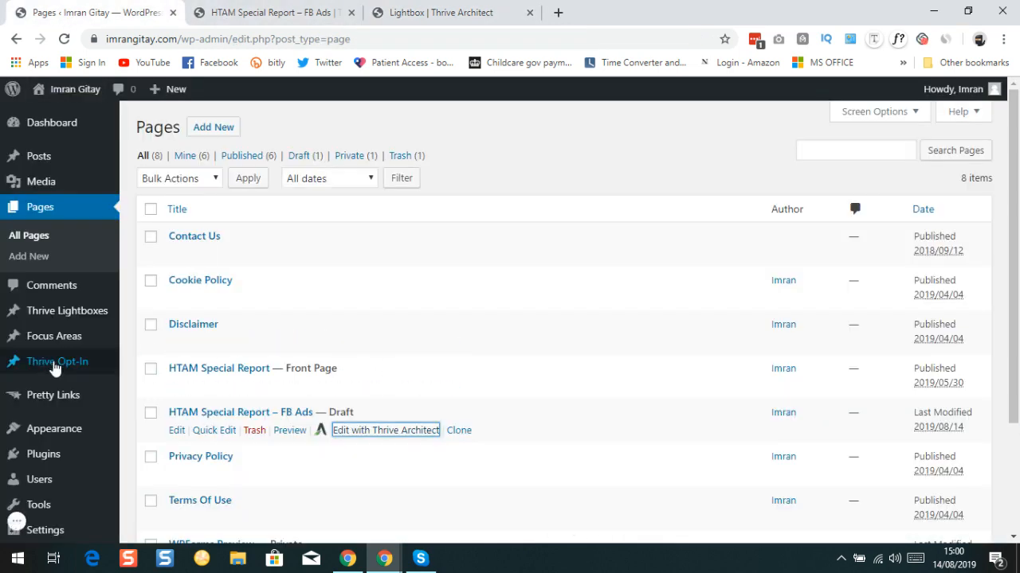
scroll(48, 362, down, 2)
mouse_move(37, 478)
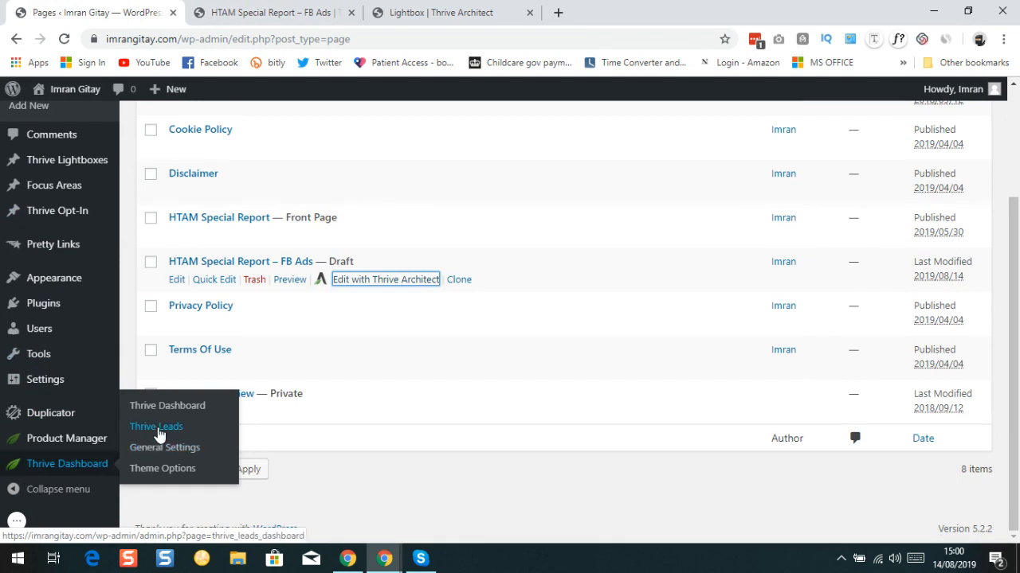
click(158, 428)
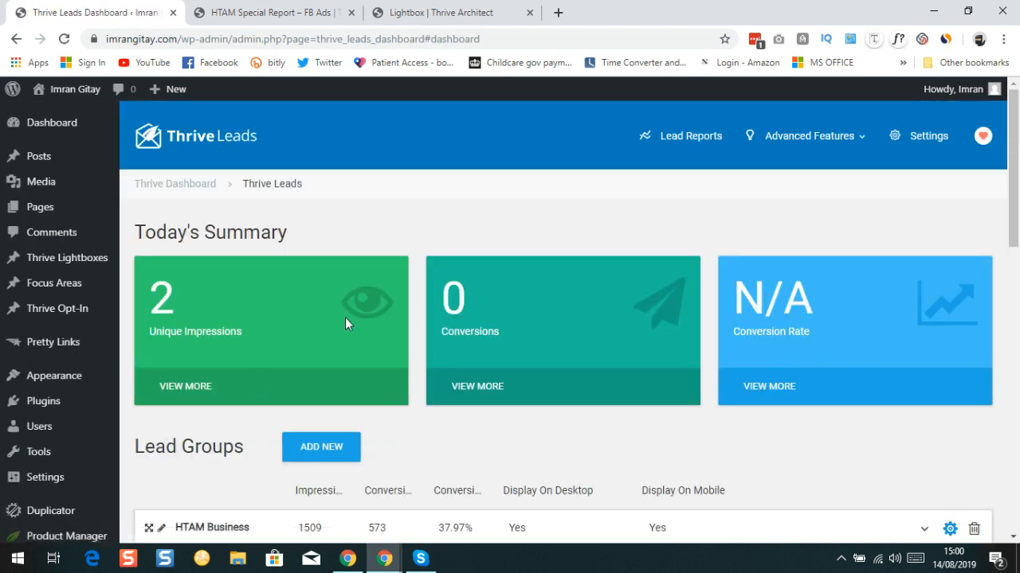
- Expand the HTAM Business FB ad lead group and open its Lightbox opt-in form type for editing
scroll(345, 319, down, 2)
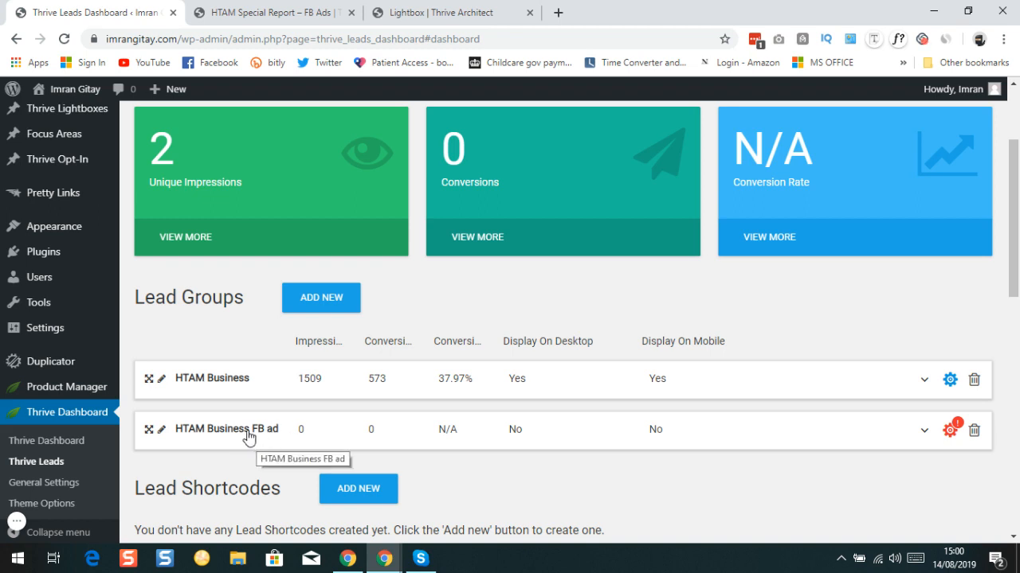
double_click(247, 432)
click(247, 434)
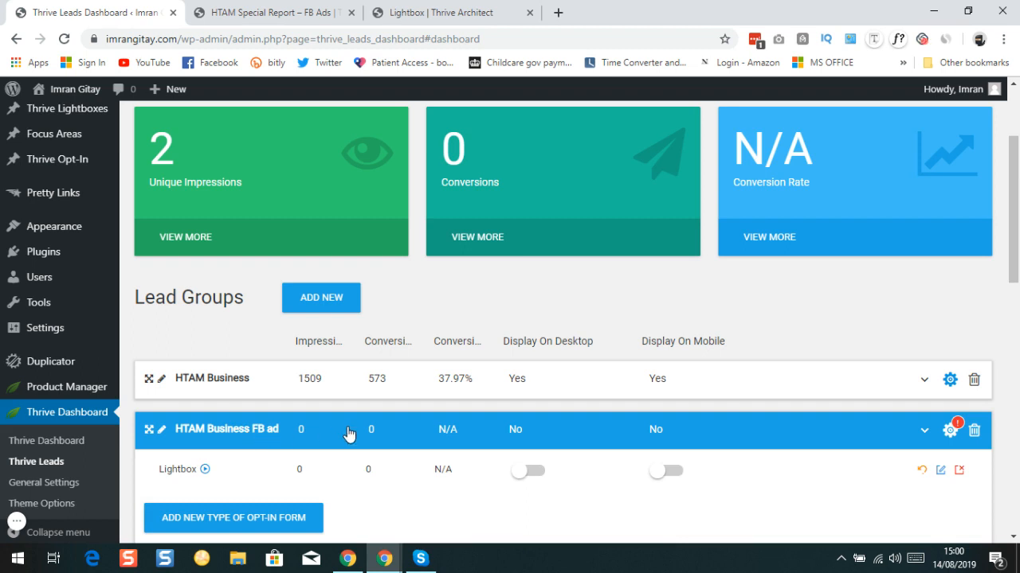
scroll(348, 434, down, 2)
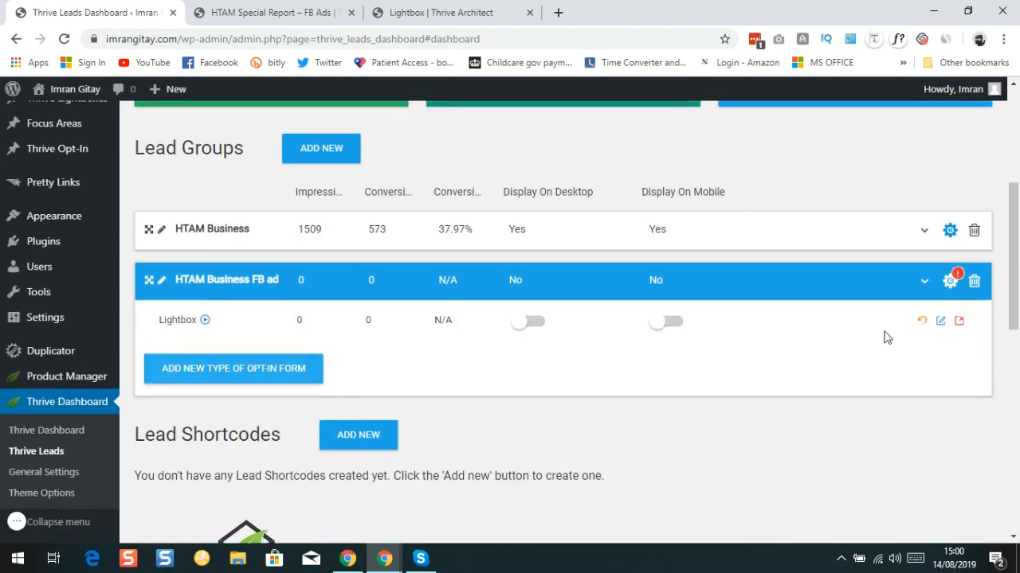
click(940, 322)
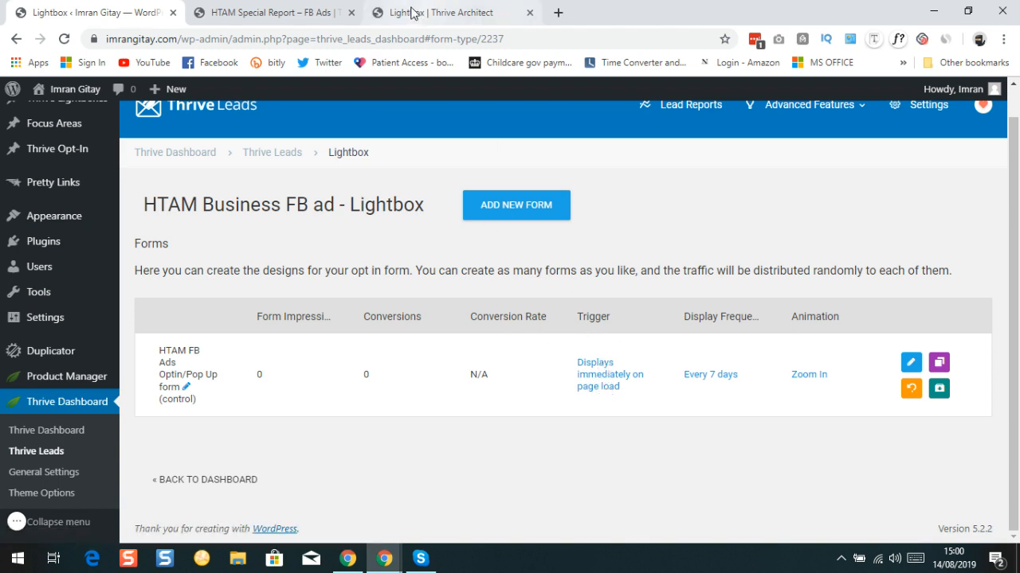
- Set the trigger of the HTAM FB Ads Optin/Pop Up form to "Show when the user clicks an element"
click(285, 13)
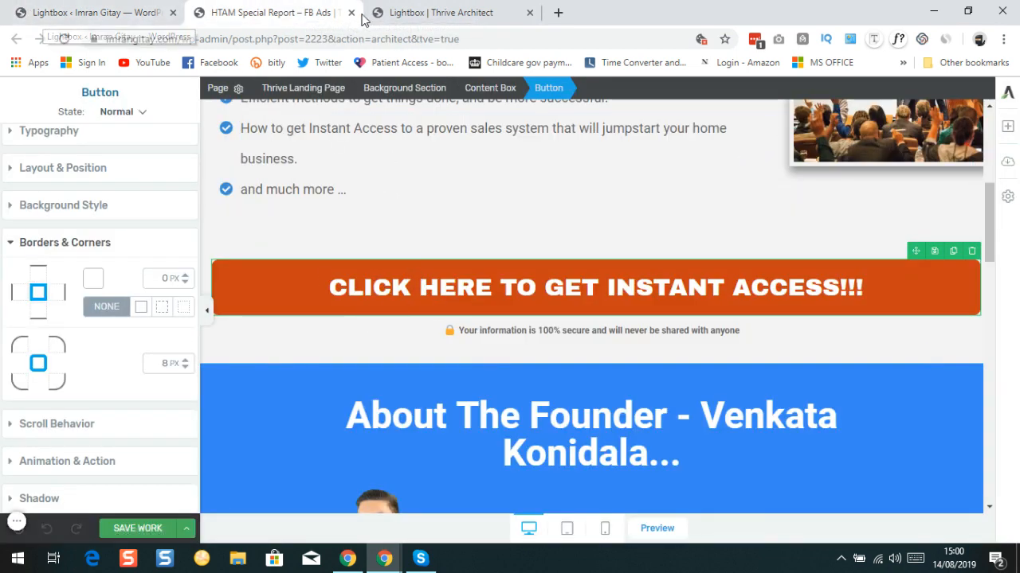
click(140, 14)
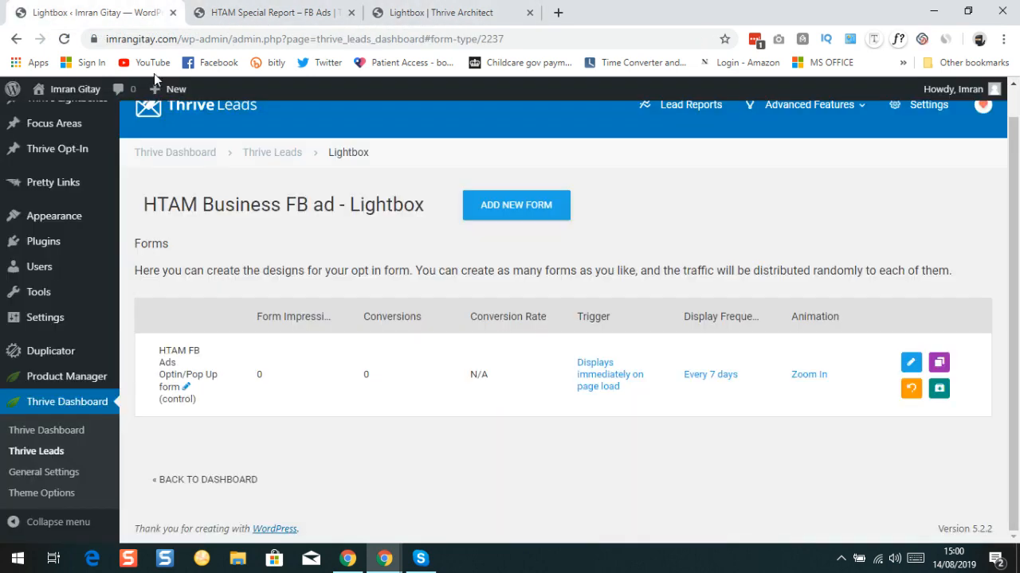
click(596, 377)
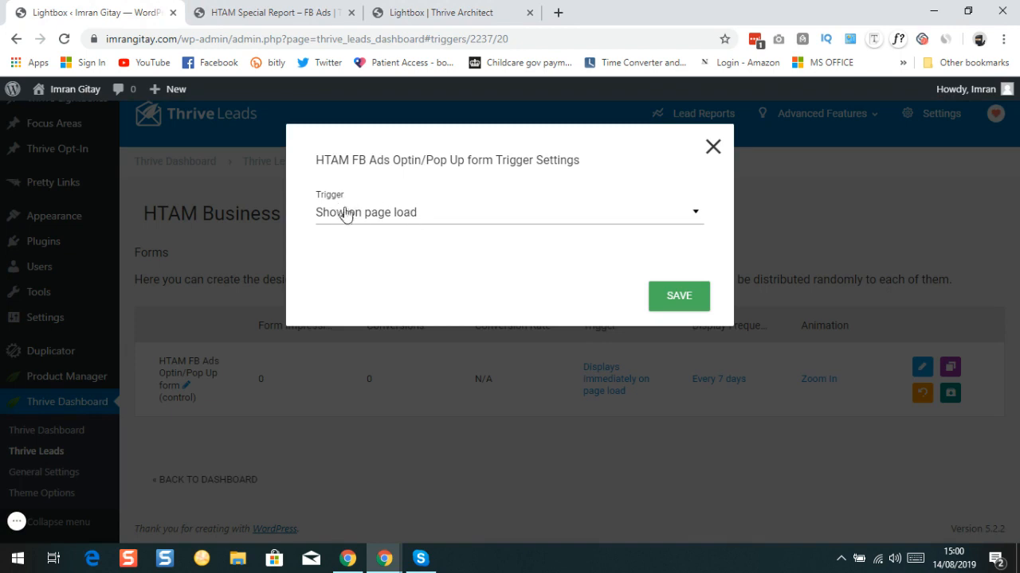
click(696, 216)
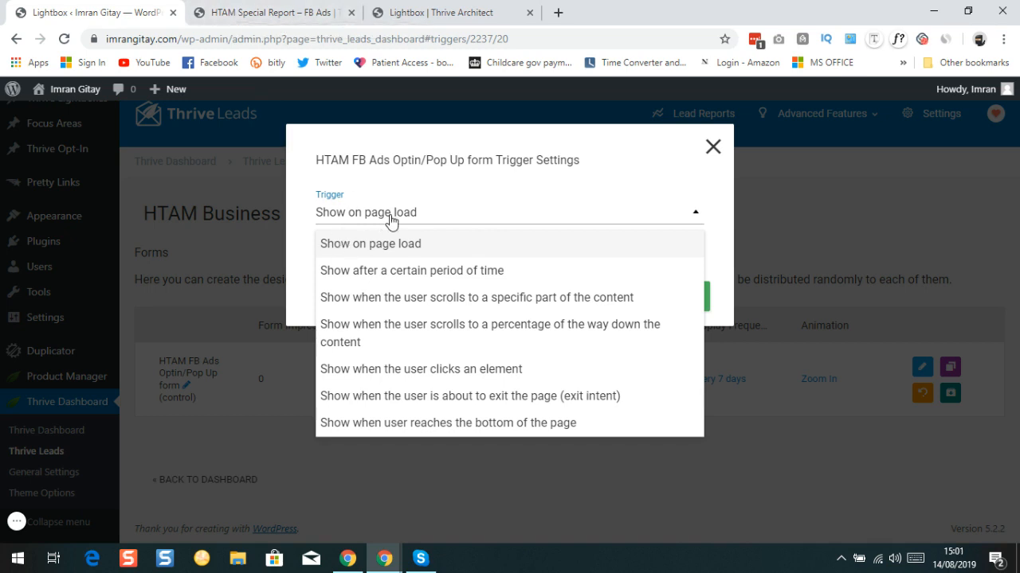
click(266, 16)
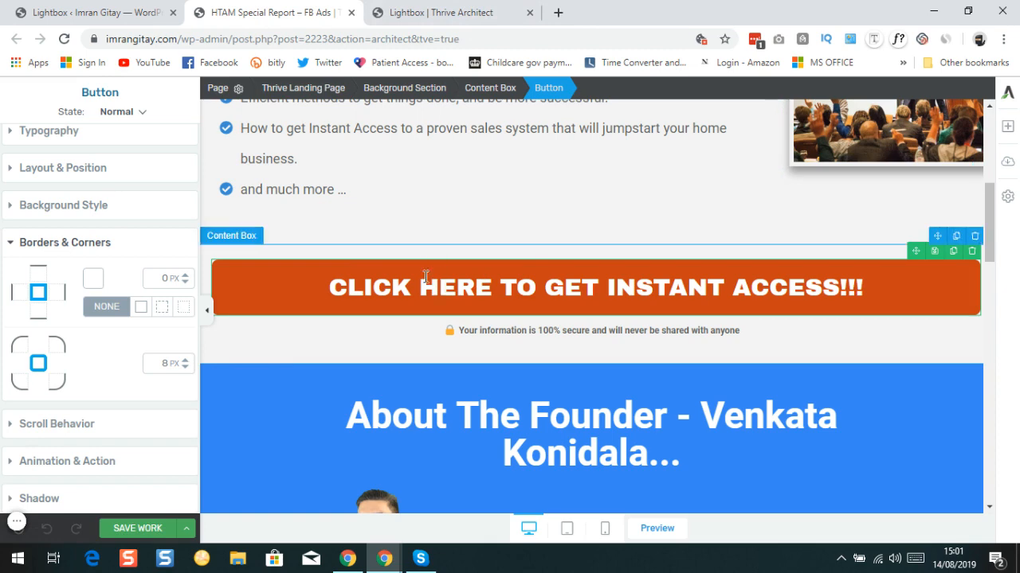
click(114, 13)
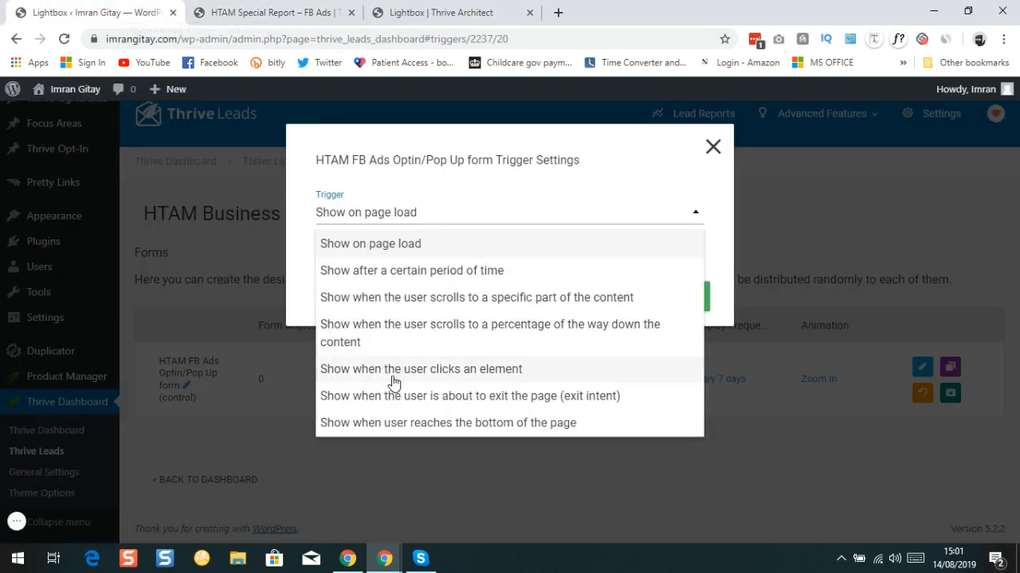
click(441, 371)
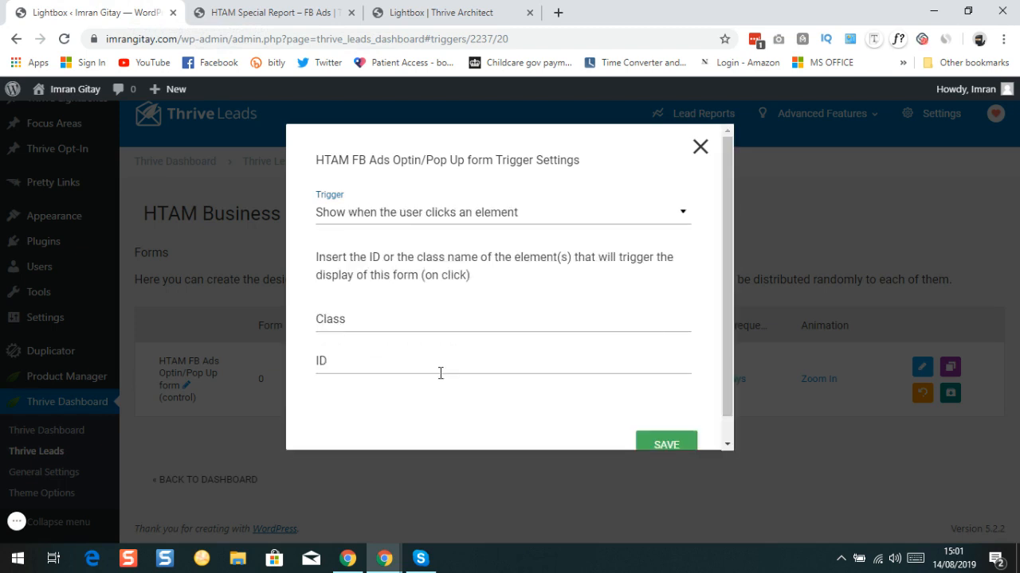
- Paste the copied class lp_optin as the trigger's element class and save the trigger settings
click(256, 16)
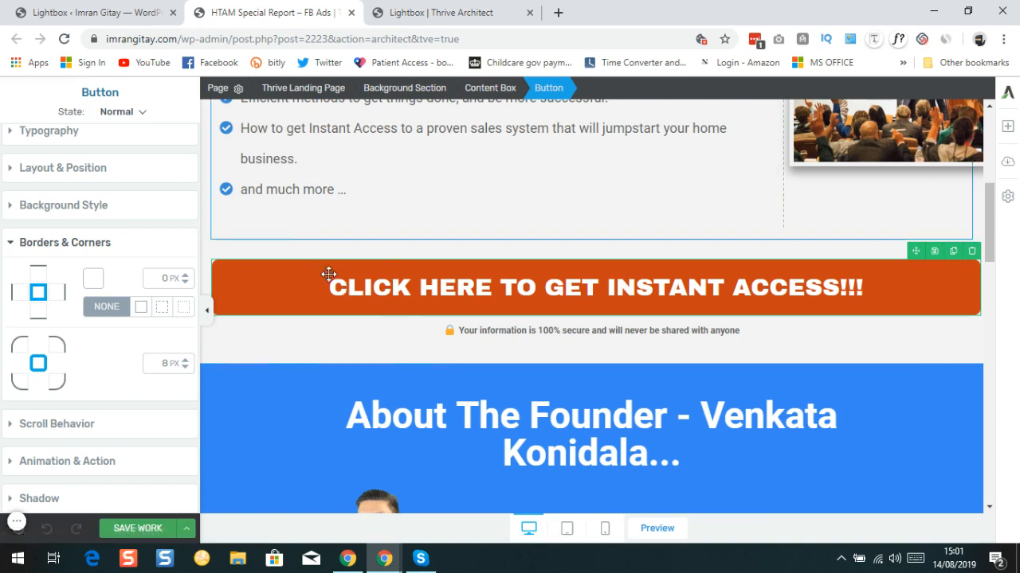
click(101, 14)
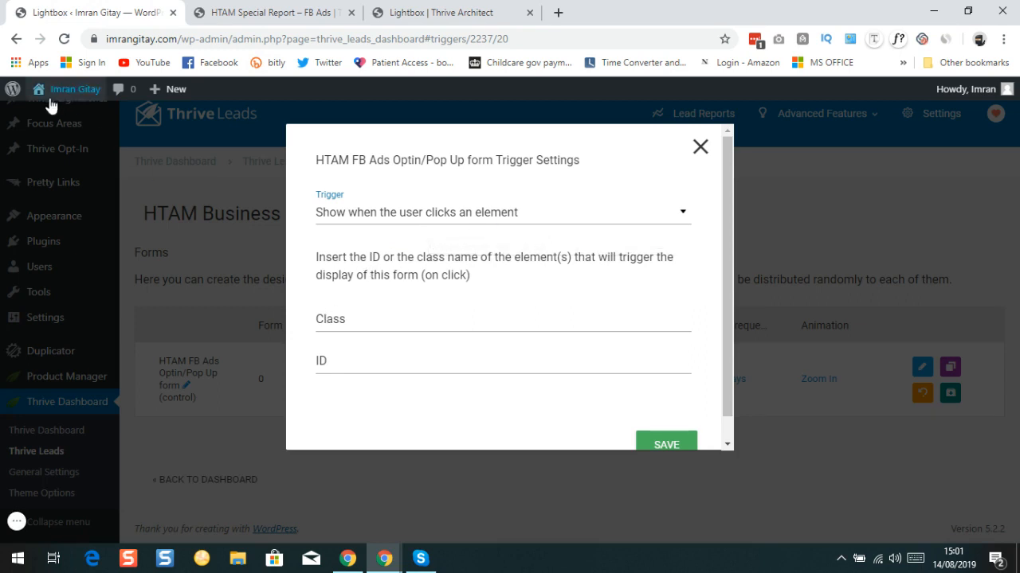
right_click(391, 319)
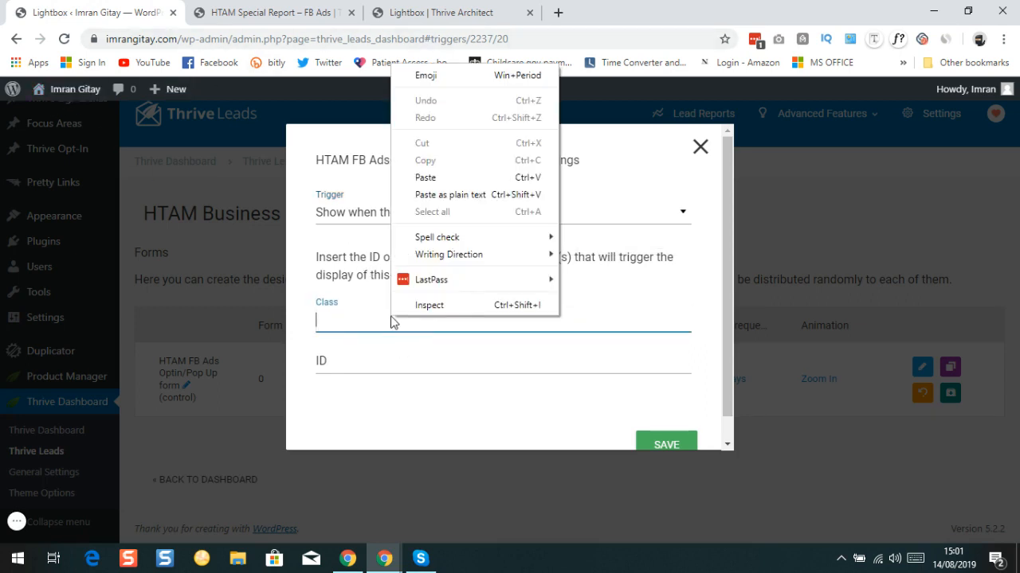
click(427, 178)
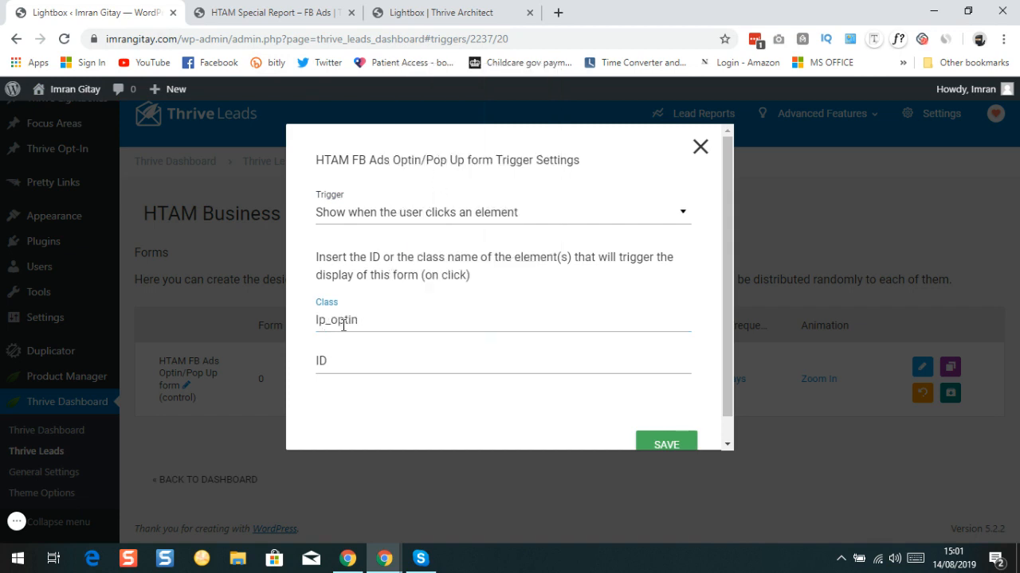
click(650, 442)
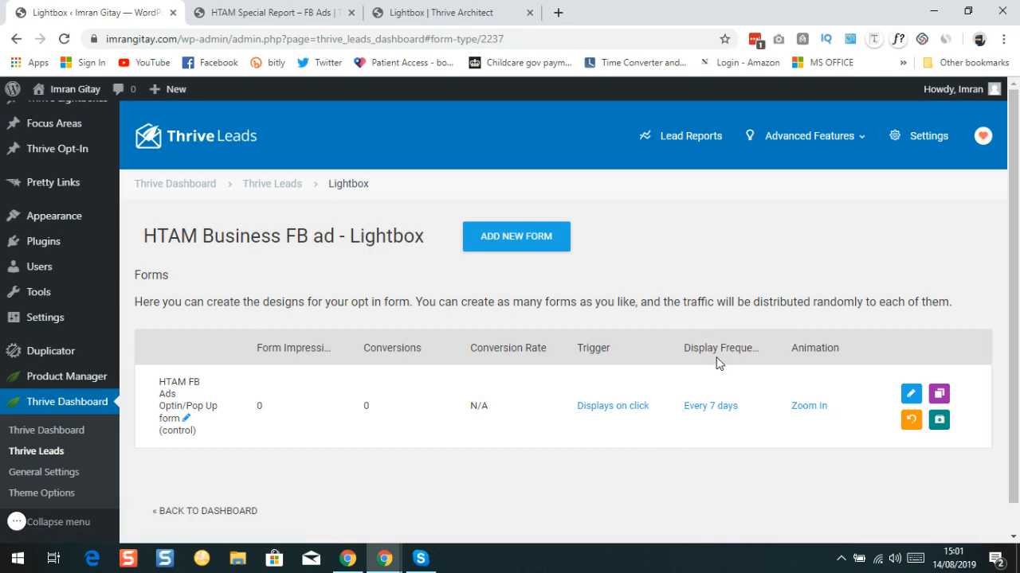
- Set the form's display frequency to once every 0 days and save it
click(714, 407)
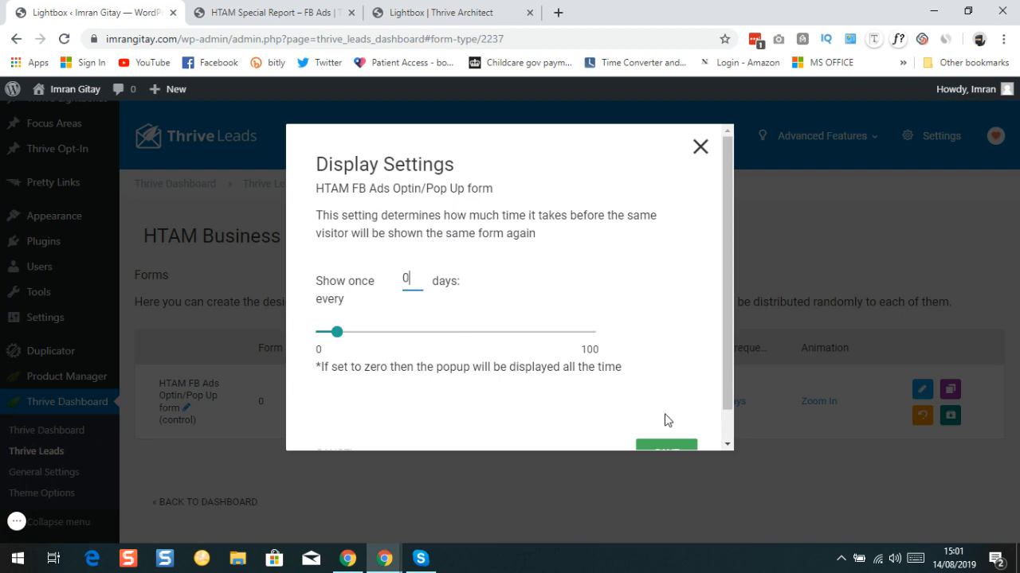
scroll(669, 410, down, 1)
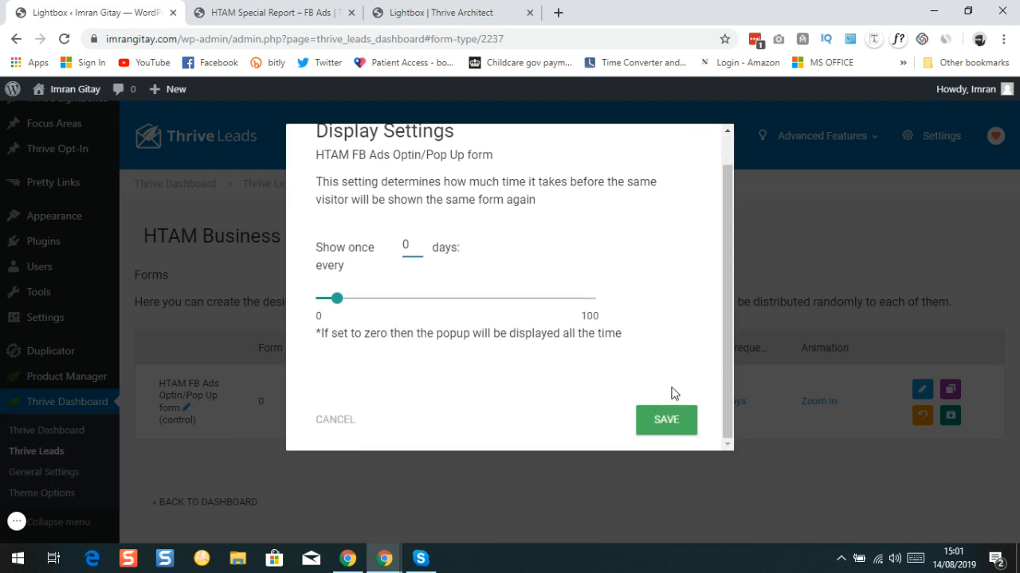
click(642, 415)
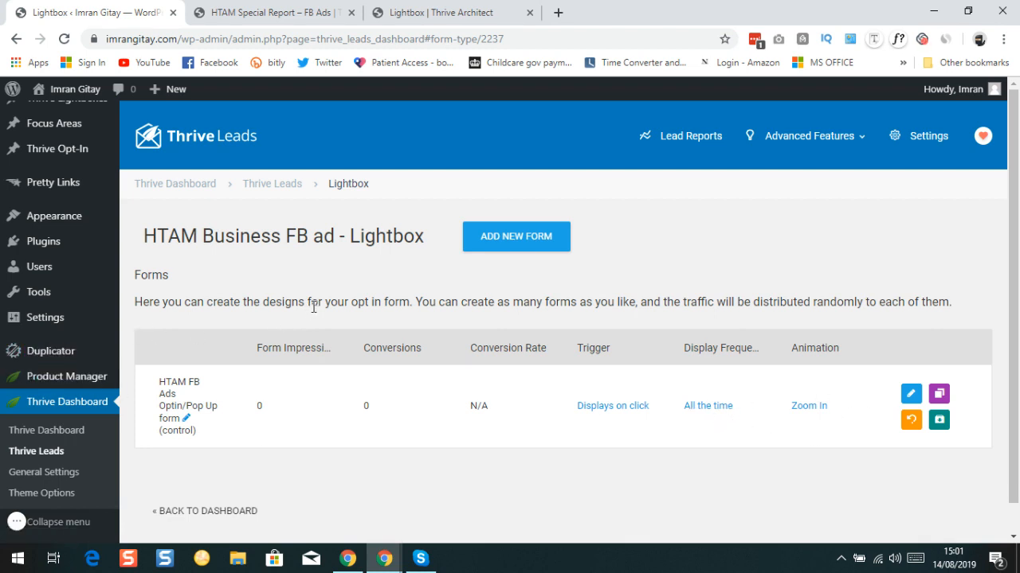
- In the lightbox editor, paste lp_optin as the Lead Generation element's HTML class and save the work
click(403, 13)
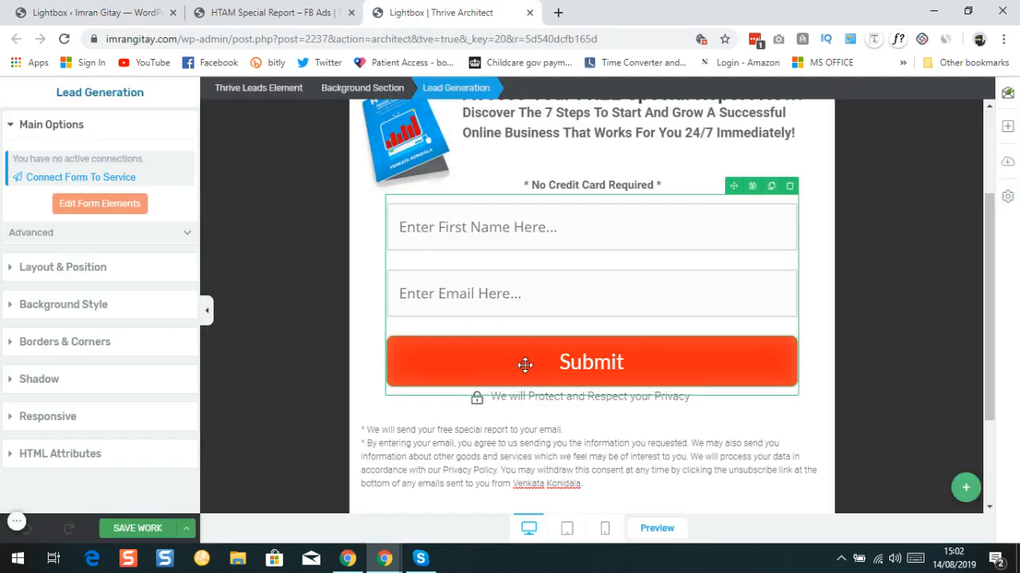
click(39, 456)
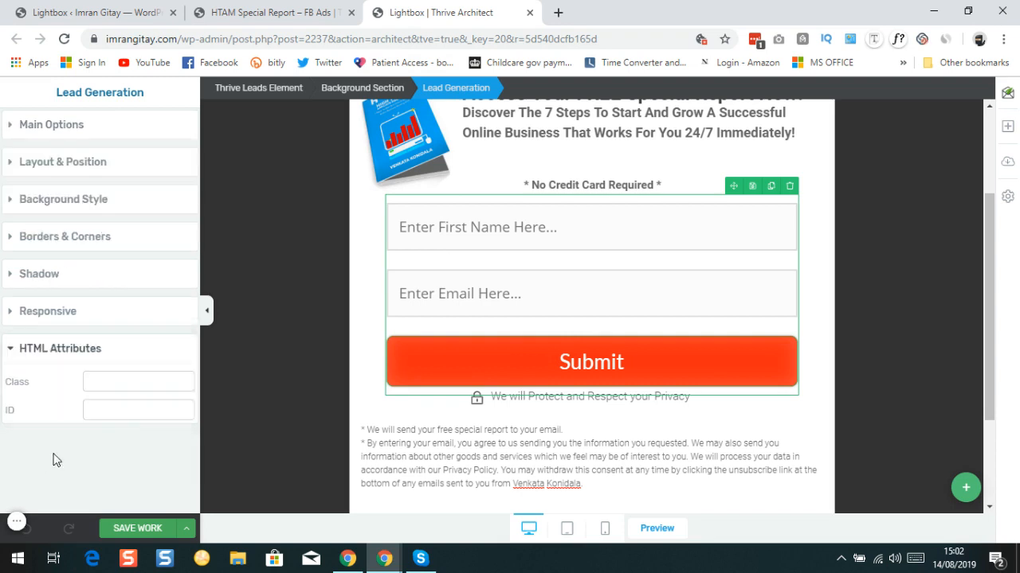
right_click(127, 381)
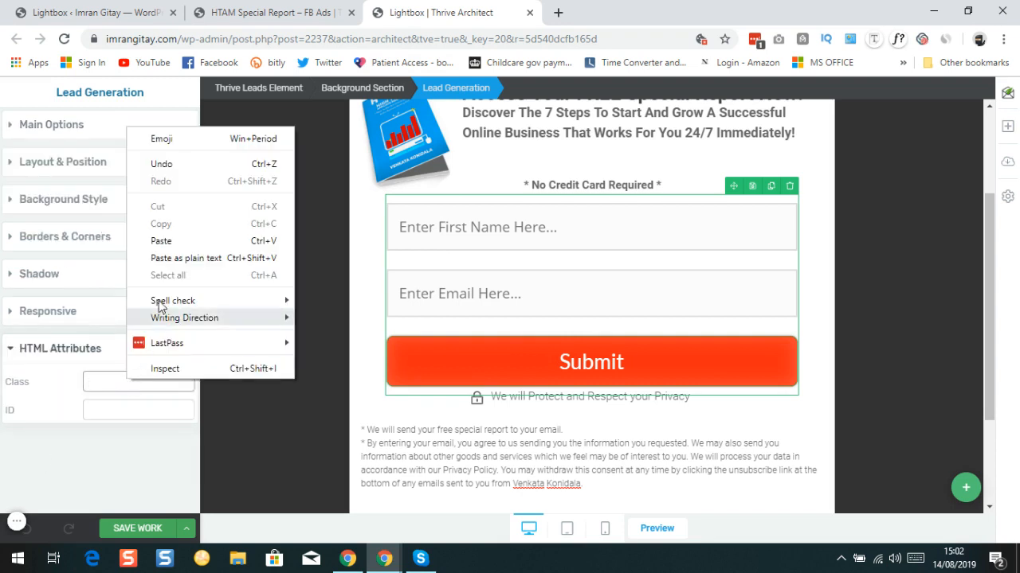
click(160, 238)
click(79, 237)
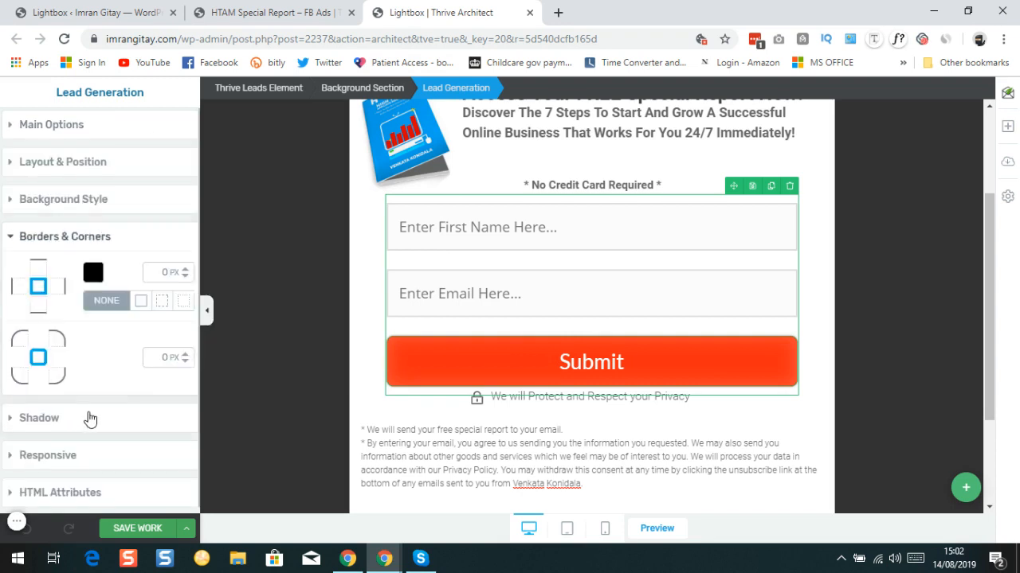
click(69, 493)
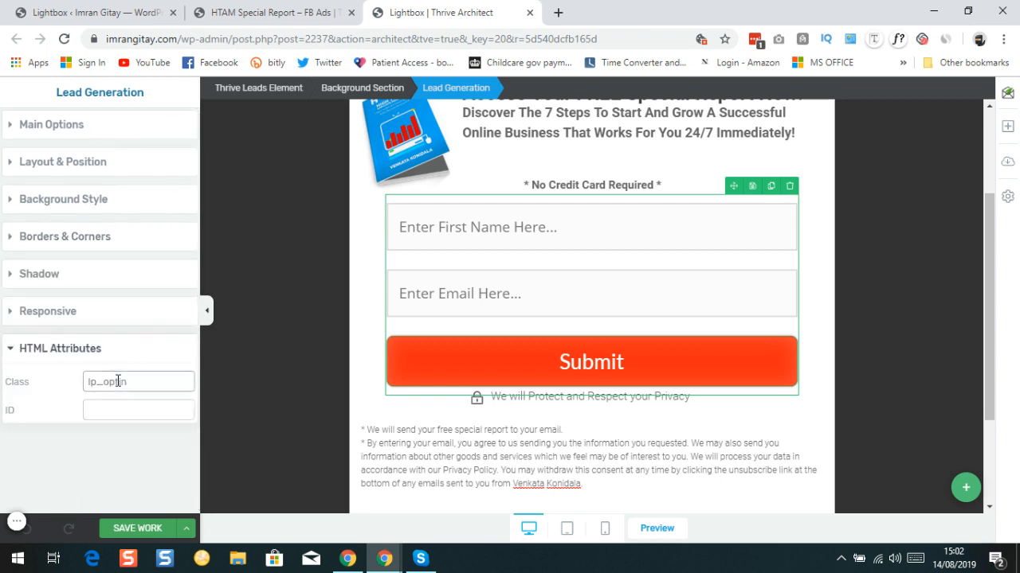
click(120, 530)
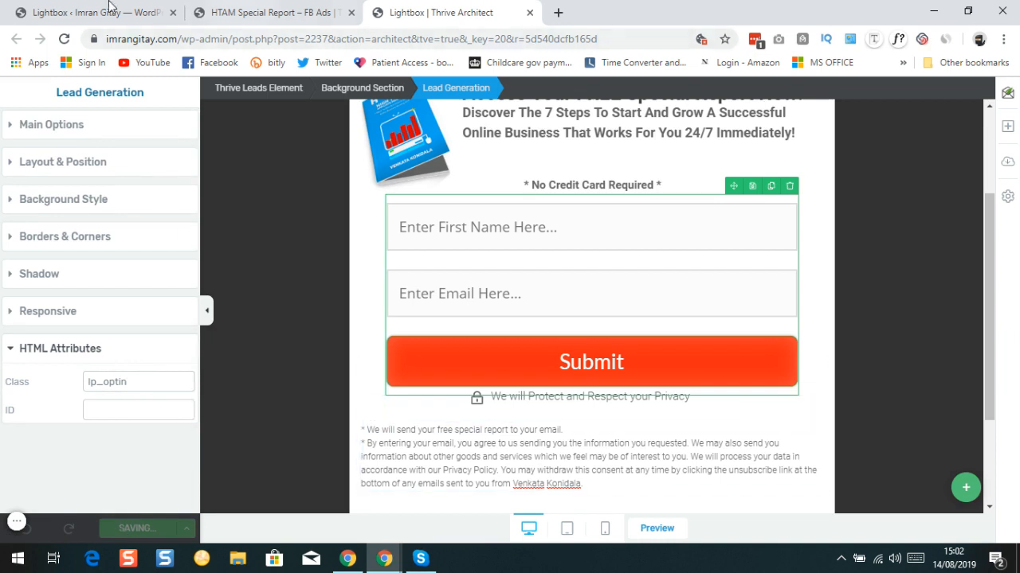
- Return to the Thrive Leads dashboard and open the Display Logic options in the HTAM Business FB ad group's display settings
click(80, 11)
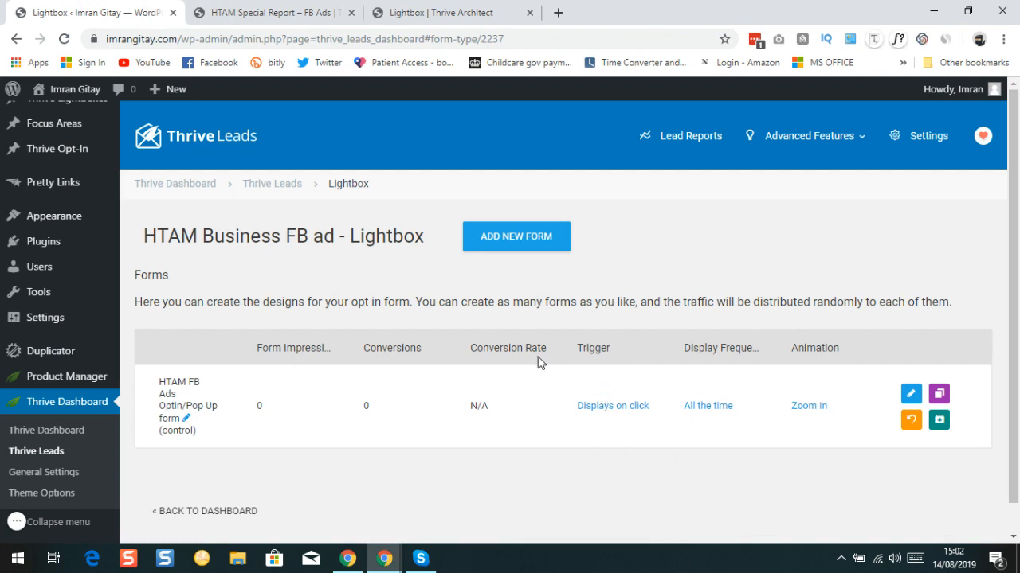
scroll(139, 433, down, 2)
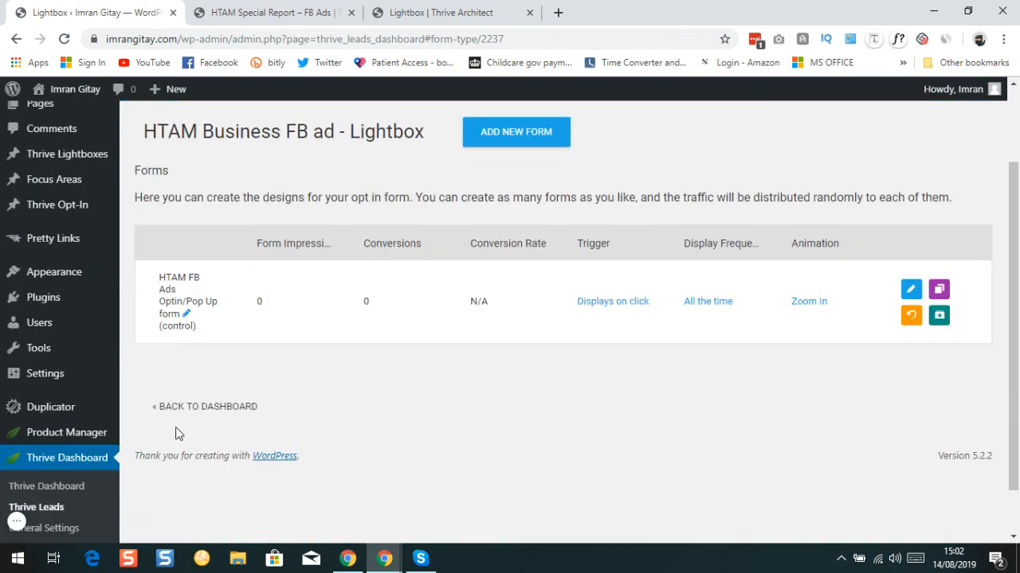
click(224, 410)
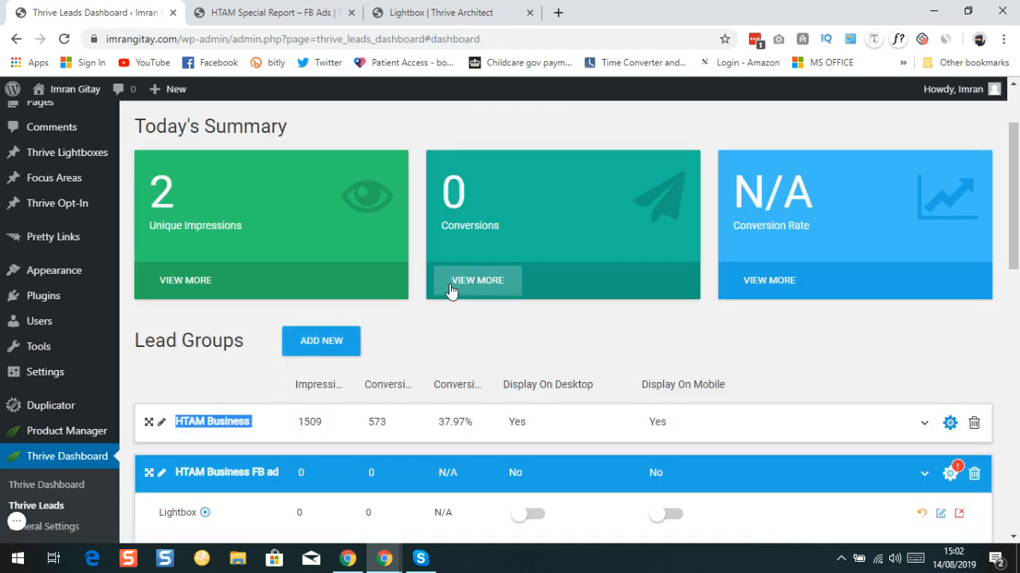
scroll(458, 288, down, 2)
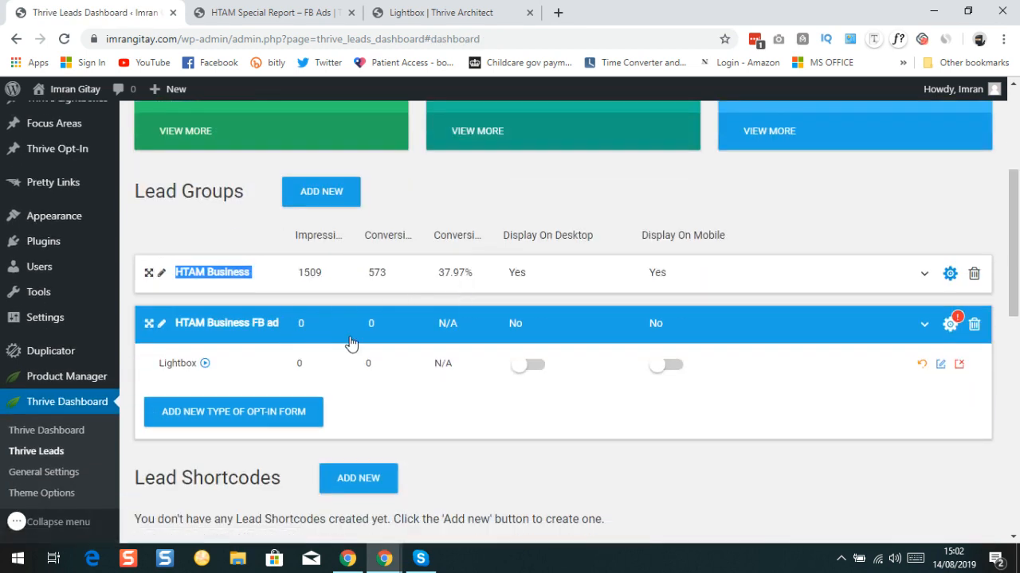
click(948, 325)
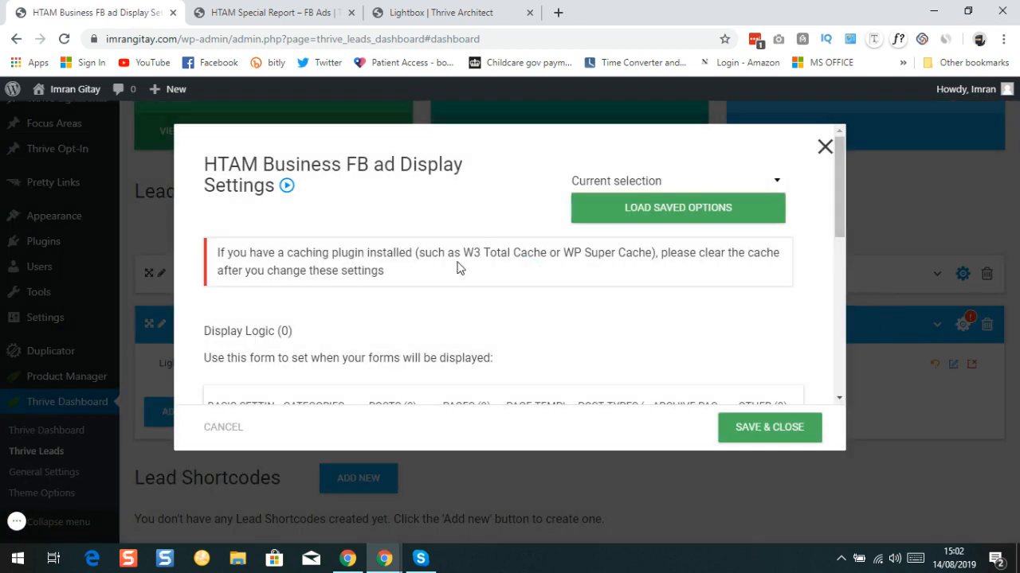
scroll(460, 269, down, 2)
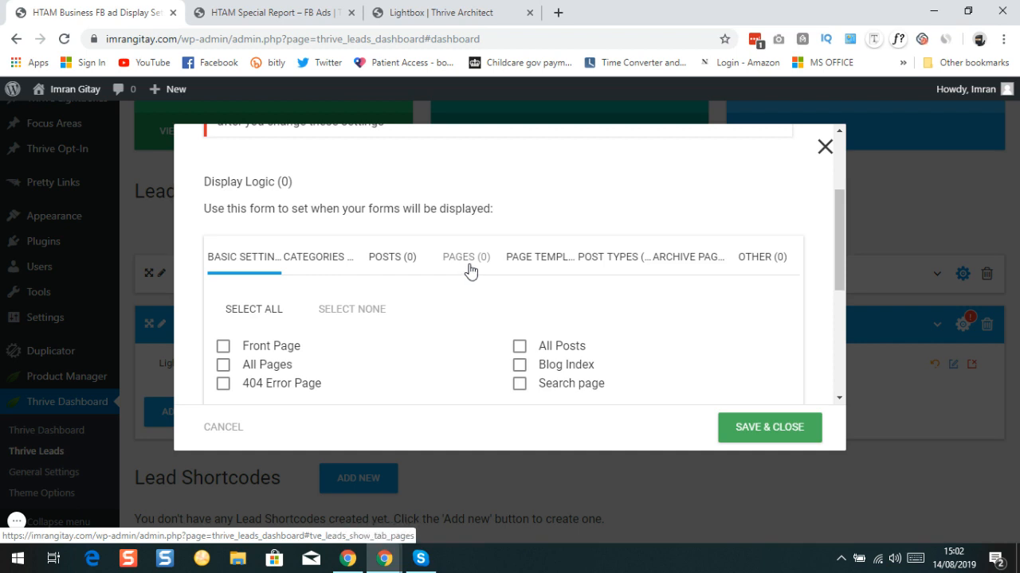
click(825, 148)
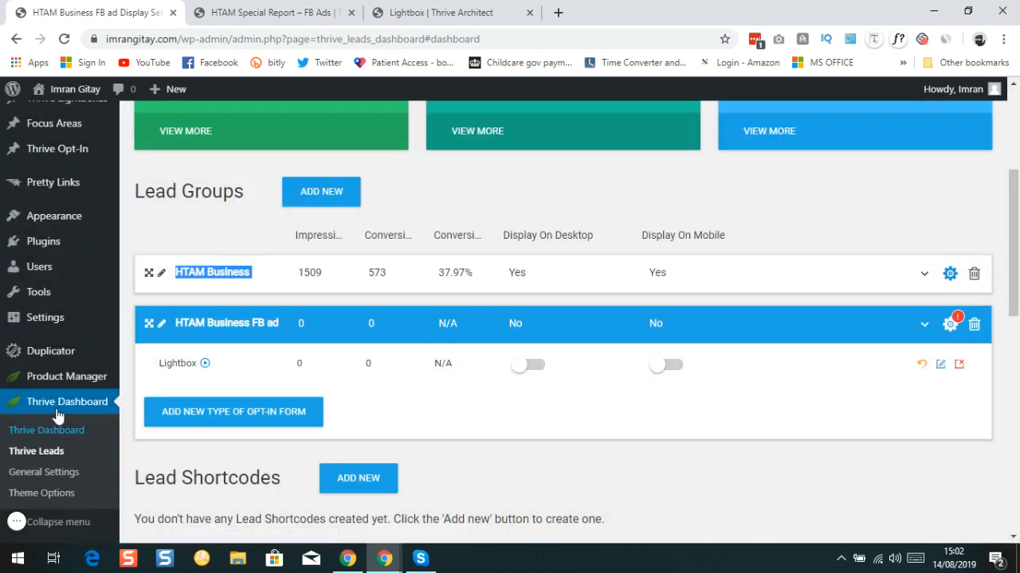
scroll(40, 394, up, 3)
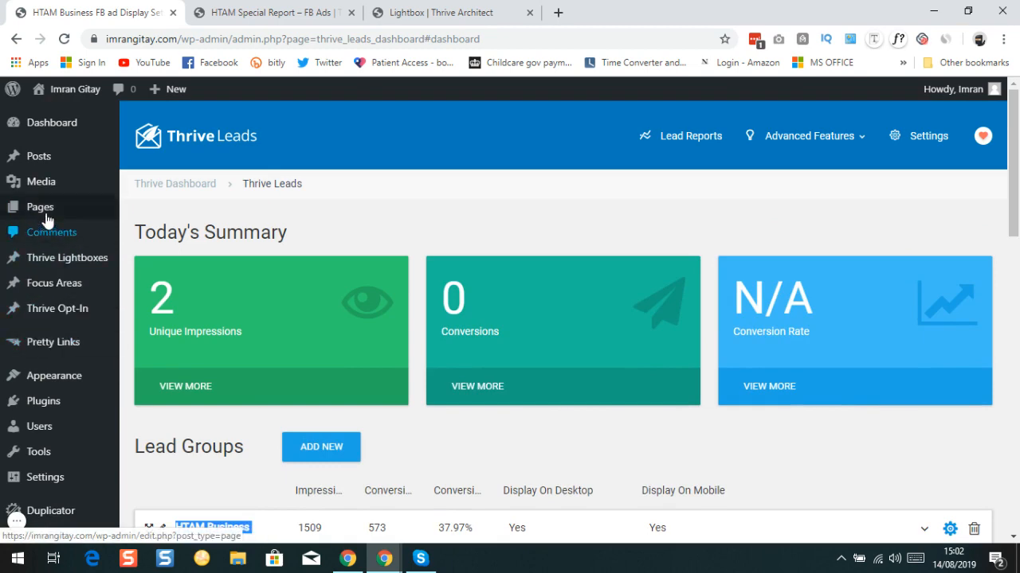
mouse_move(47, 212)
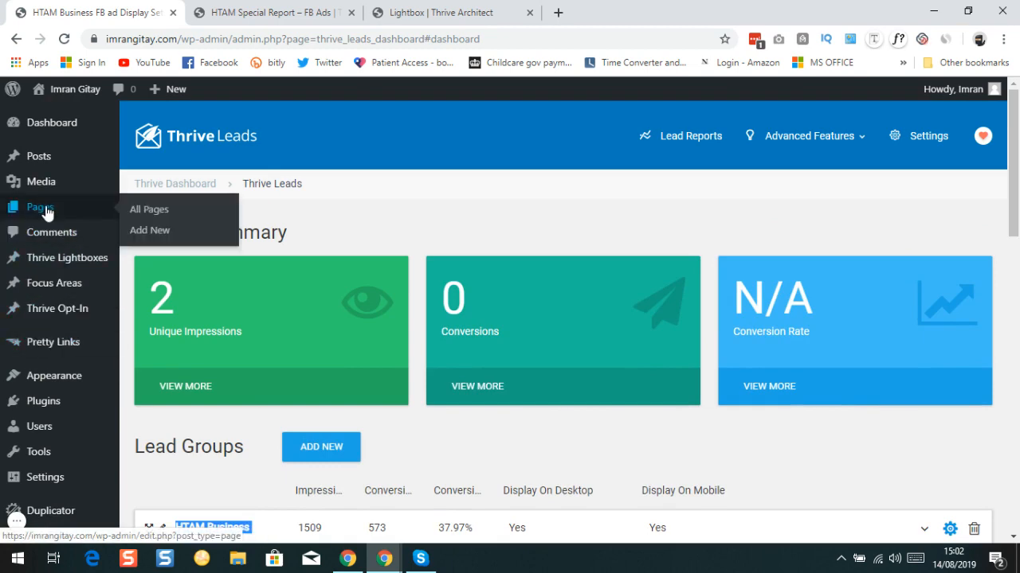
scroll(44, 239, down, 4)
- Check which pages are offered in the HTAM Business FB ad group's display logic, and close its settings without changes
click(951, 280)
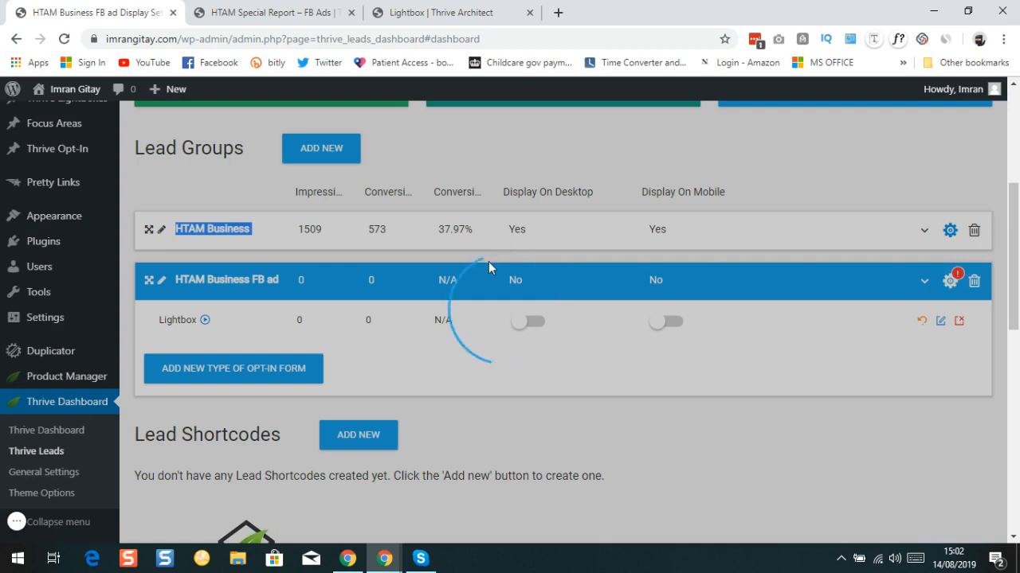
scroll(478, 263, down, 3)
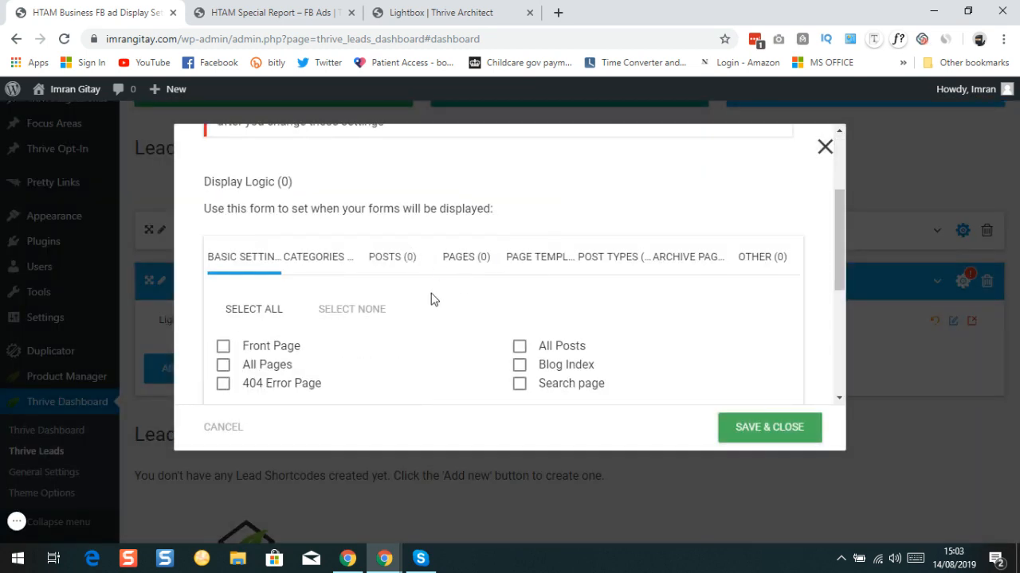
click(466, 263)
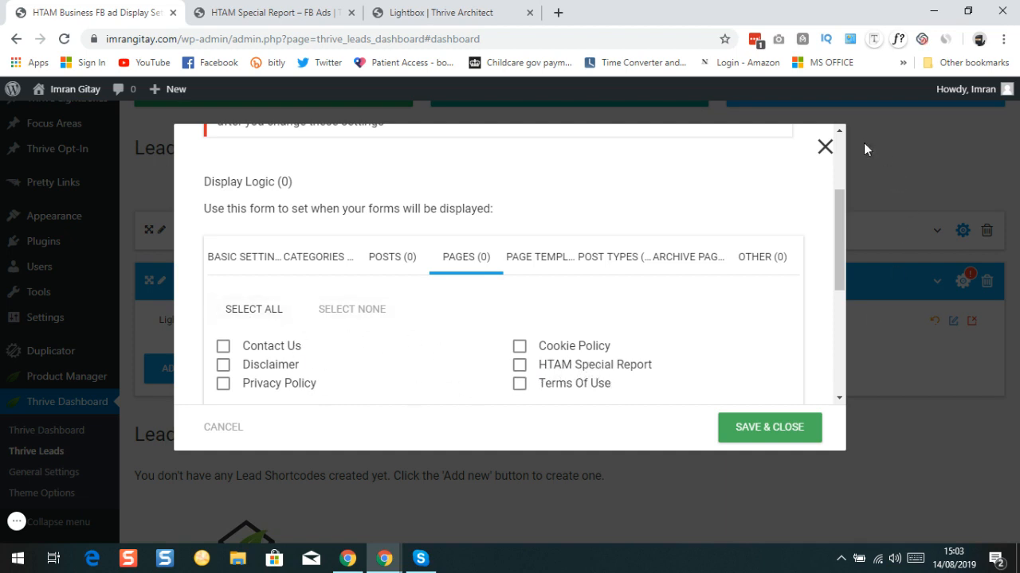
click(822, 148)
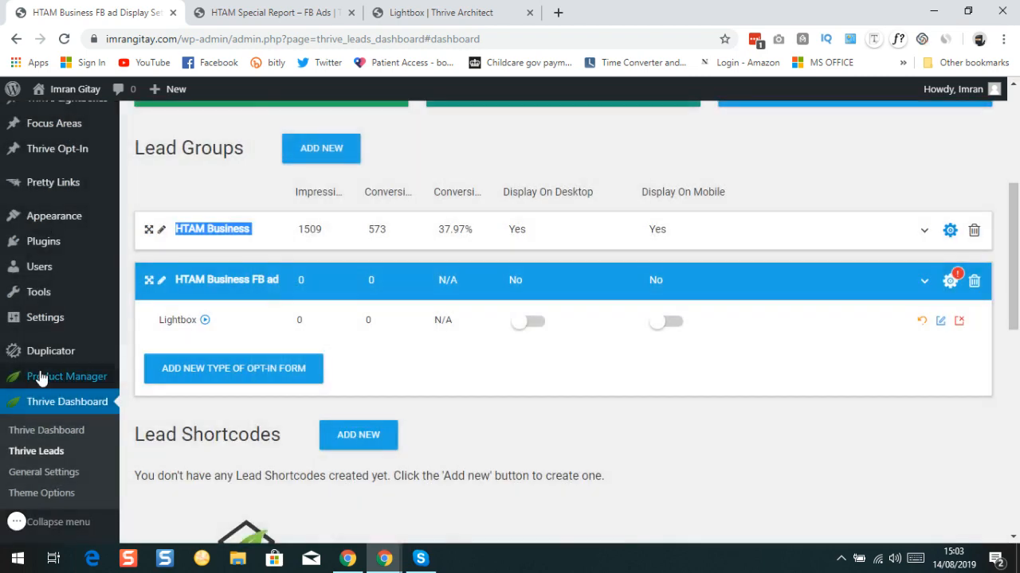
- Open the draft page HTAM Special Report – FB Ads for editing from the list of all WordPress pages
scroll(71, 311, up, 4)
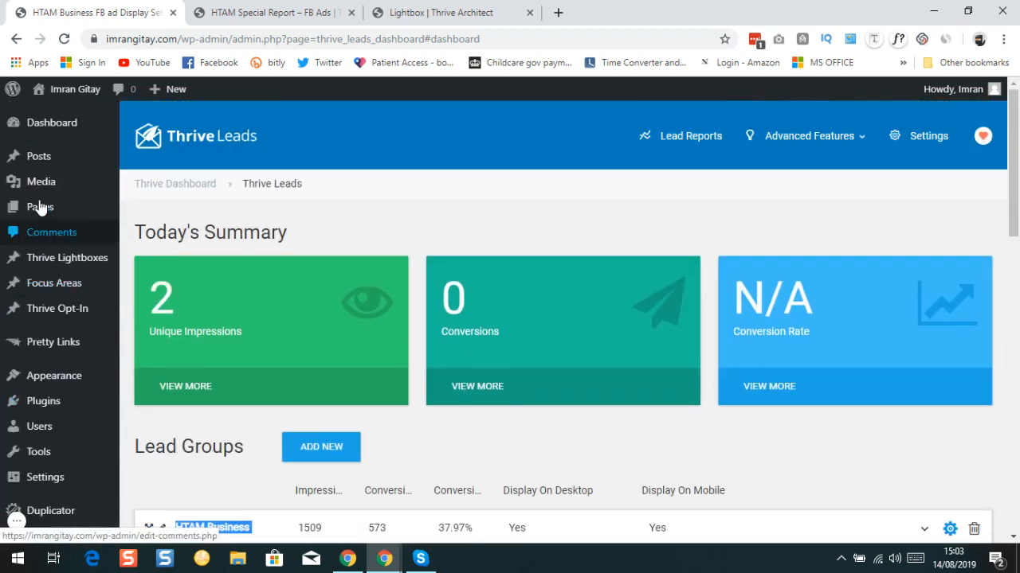
mouse_move(29, 215)
click(154, 211)
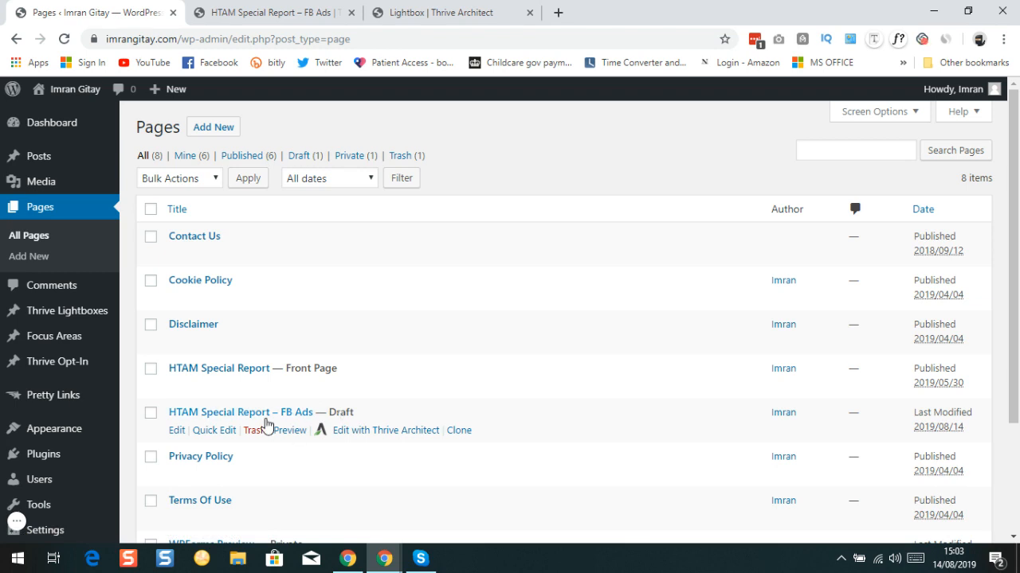
click(176, 433)
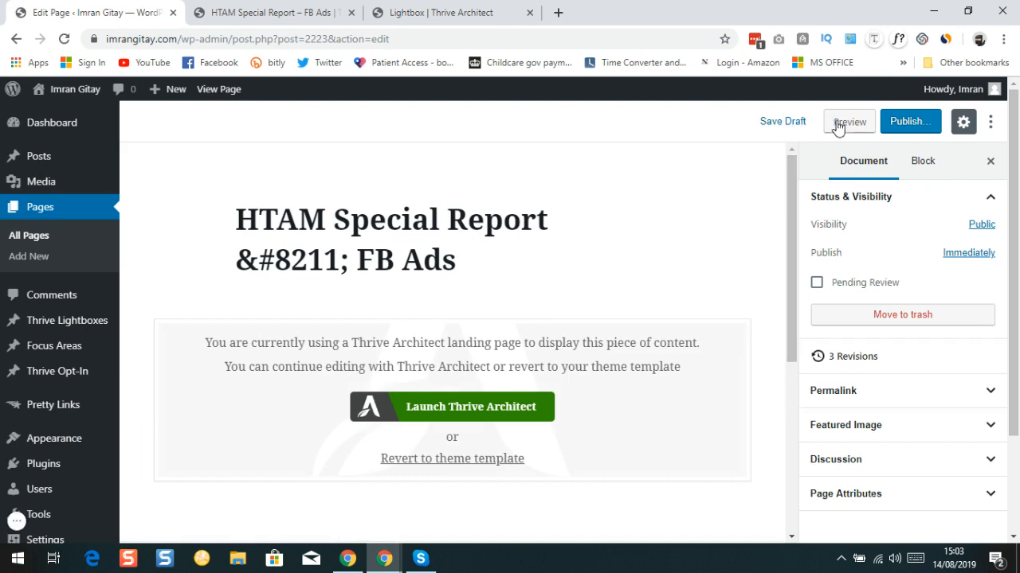
- Replace the stray code &#8211; in the page title with a hyphen so it reads HTAM Special Report - FB Ads
double_click(352, 261)
drag(349, 263, 344, 263)
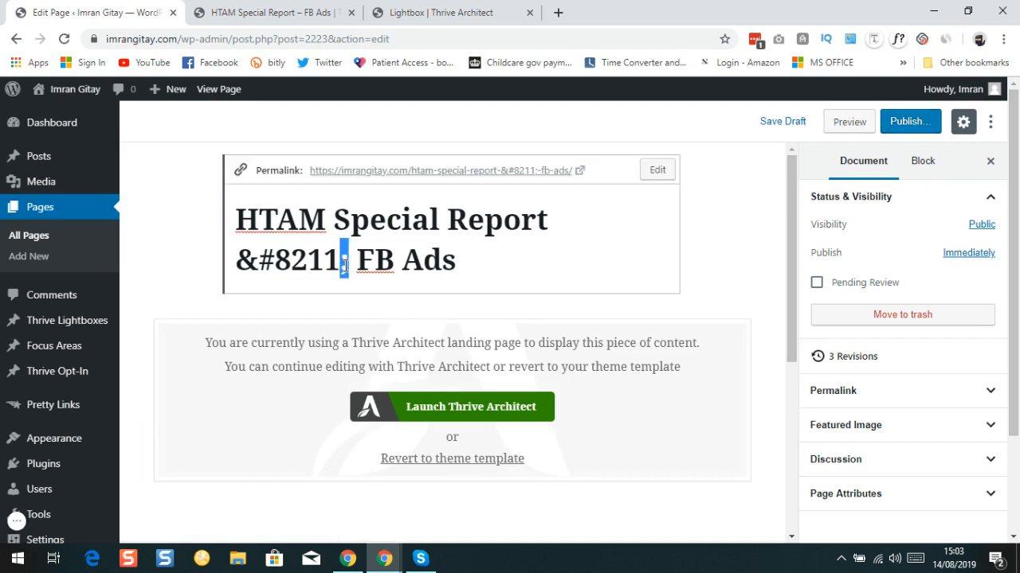
key(BackSpace)
key(BackSpace)
key(BackSpace)
key(BackSpace)
key(BackSpace)
key(BackSpace)
key(BackSpace)
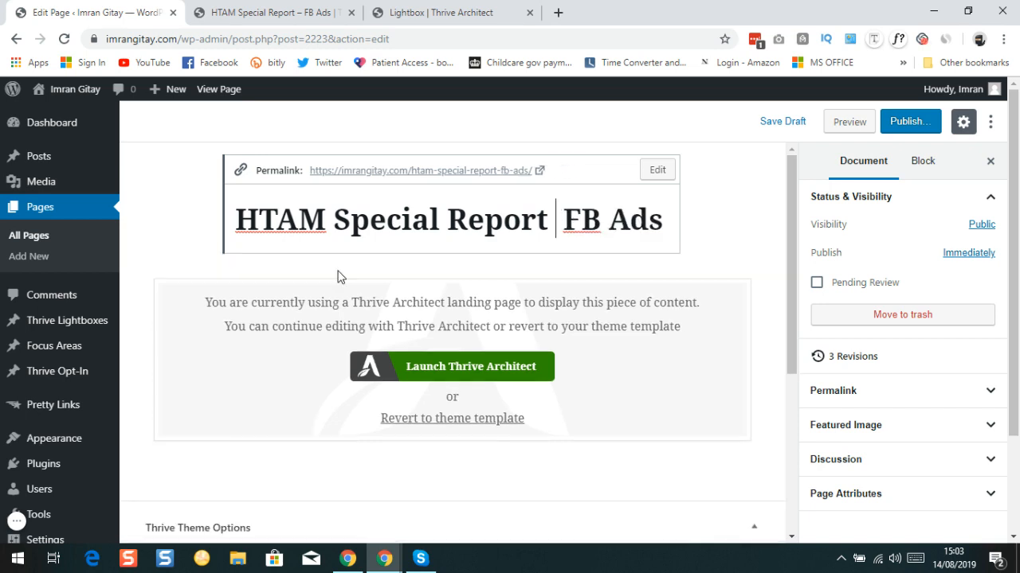
text(-)
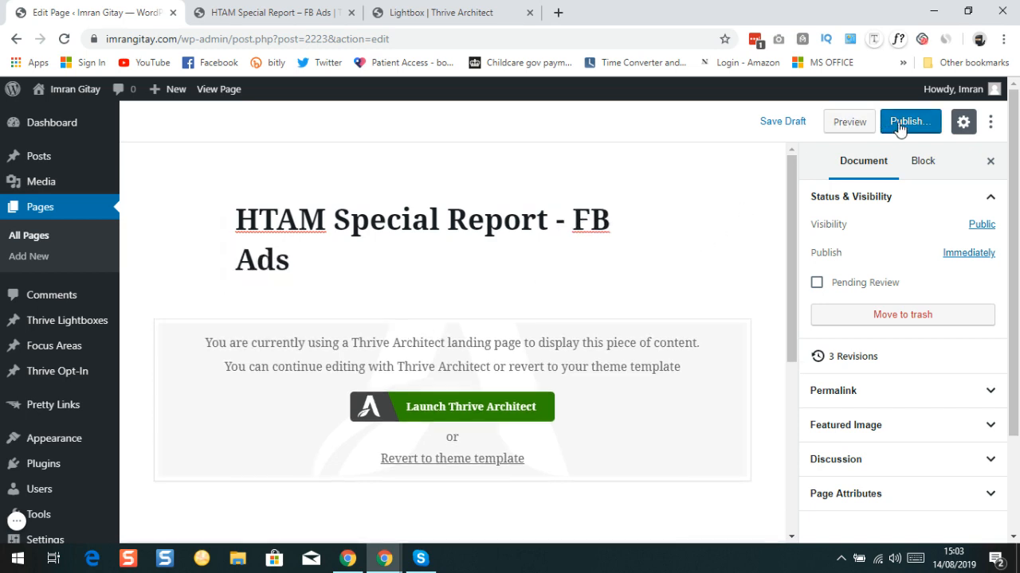
- Save the HTAM Special Report - FB Ads draft and publish the page
click(788, 122)
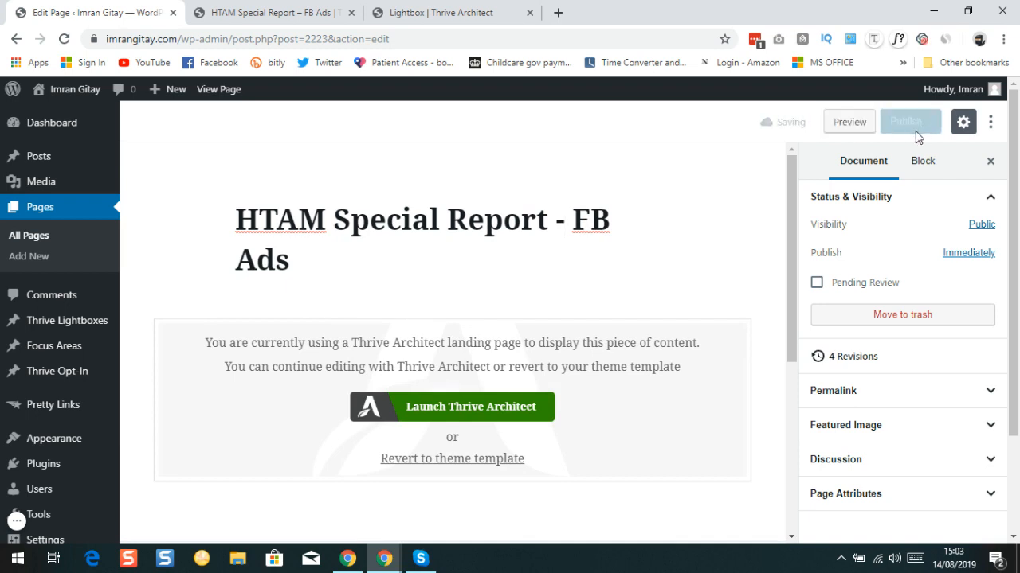
click(910, 124)
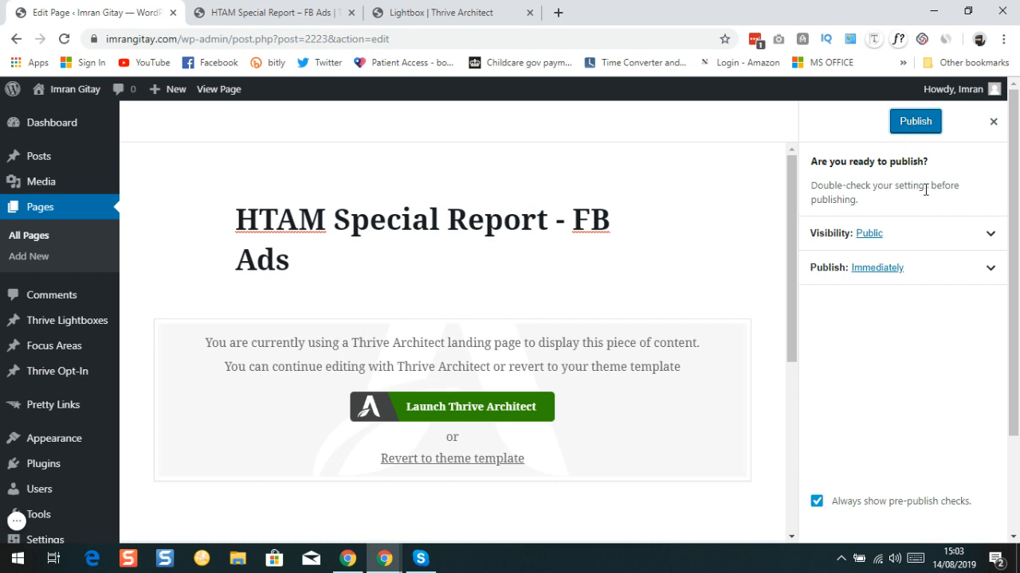
click(908, 121)
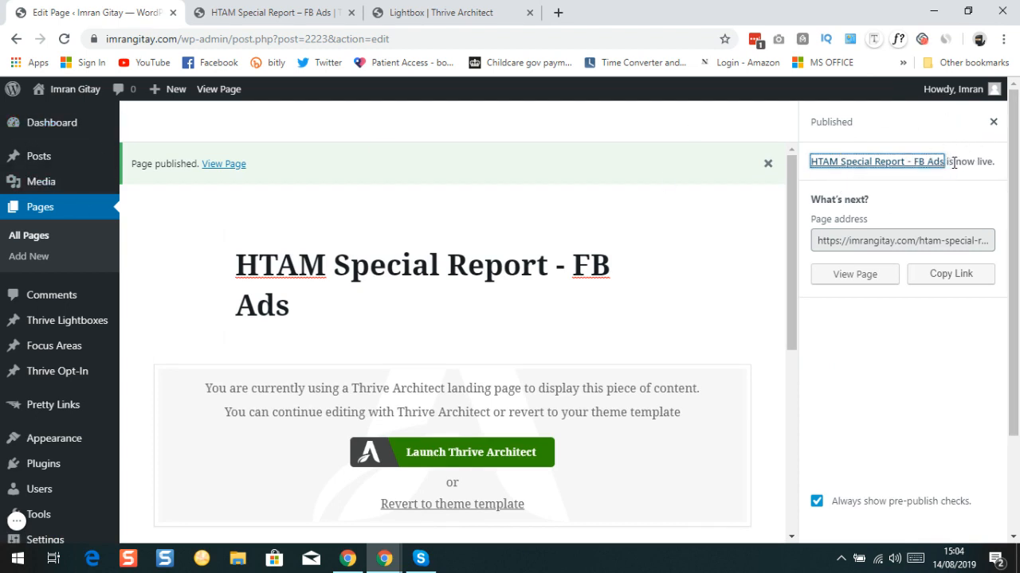
- Return to the Thrive Leads dashboard
scroll(87, 263, down, 2)
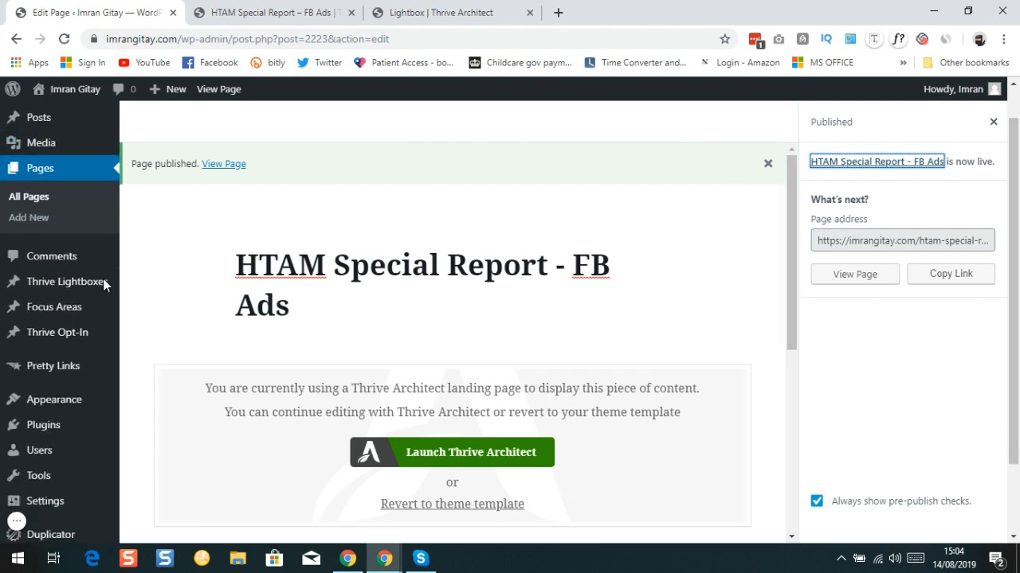
mouse_move(99, 291)
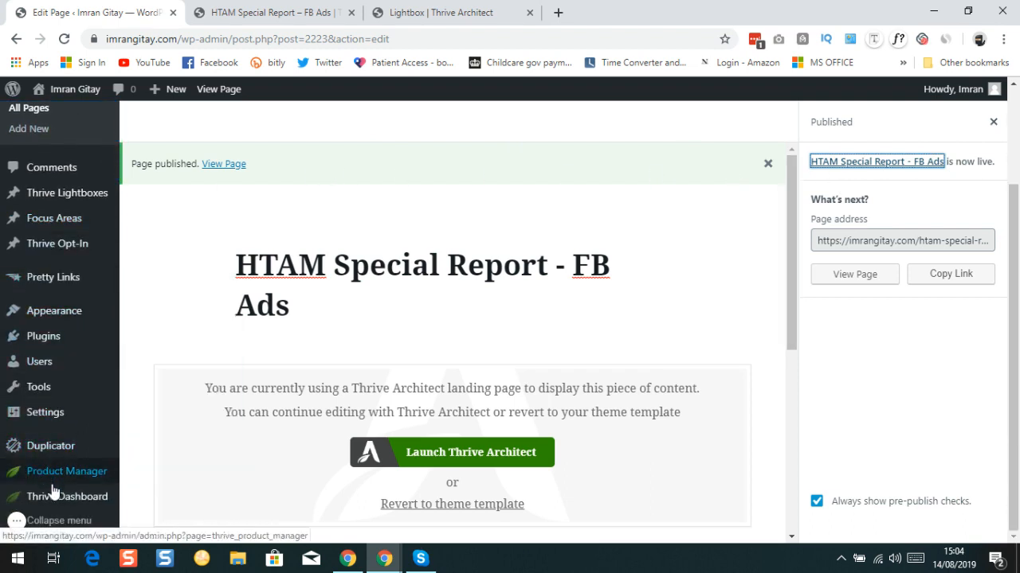
mouse_move(56, 497)
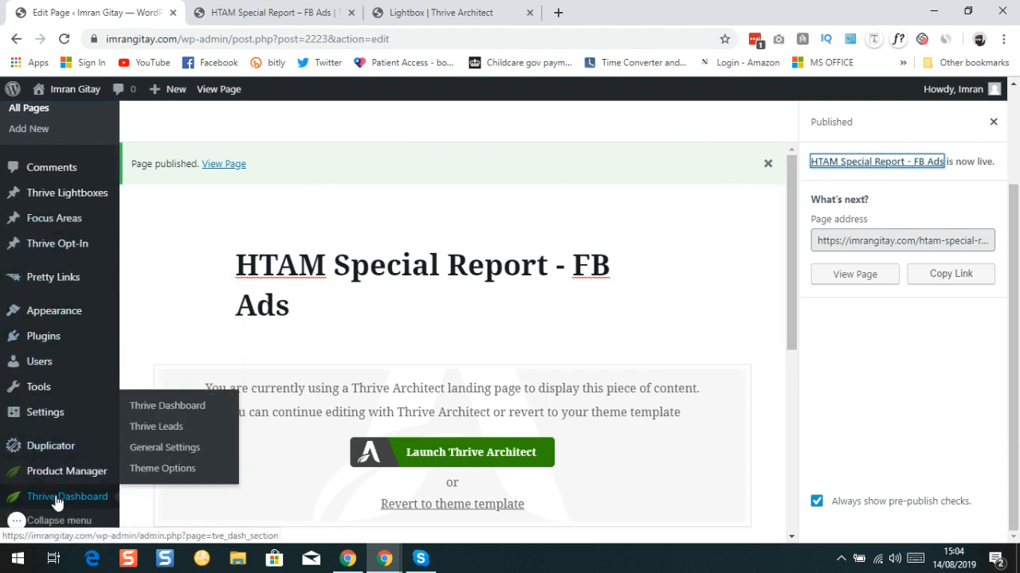
click(156, 433)
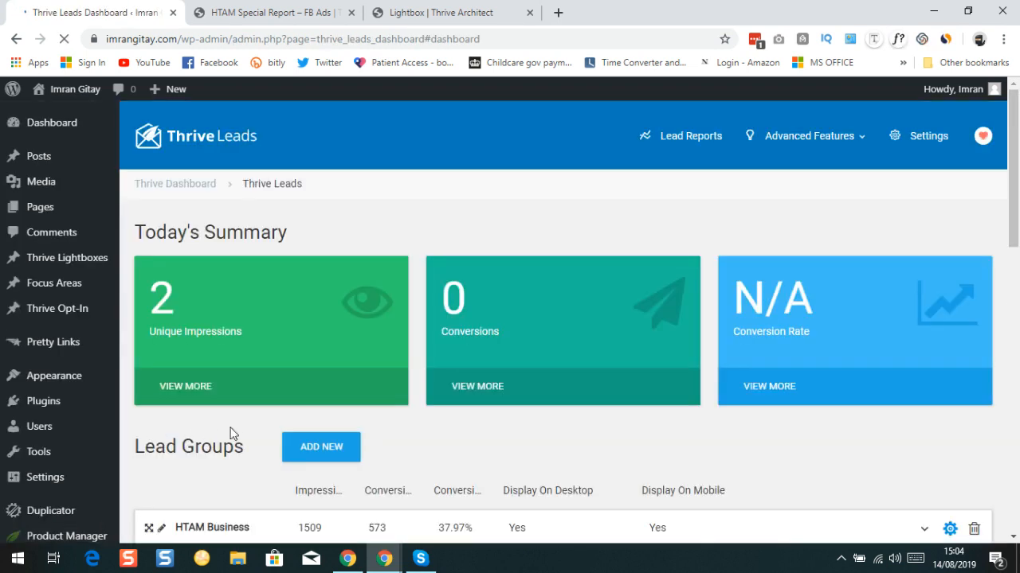
- Set the HTAM Business FB ad group to display on Front Page, All Pages and All Posts, and save the display settings
scroll(447, 427, down, 3)
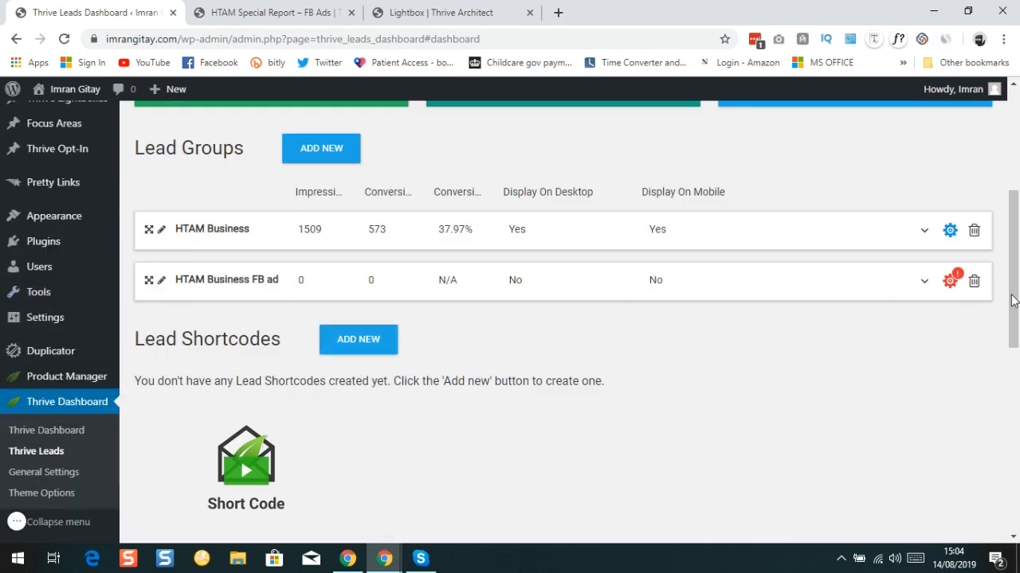
click(951, 283)
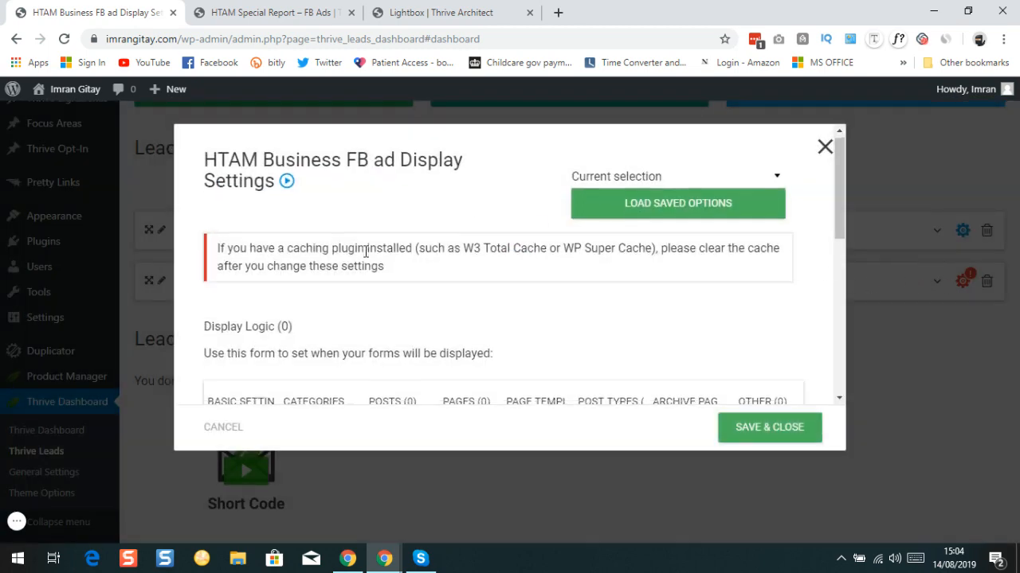
scroll(341, 232, down, 2)
scroll(333, 231, up, 2)
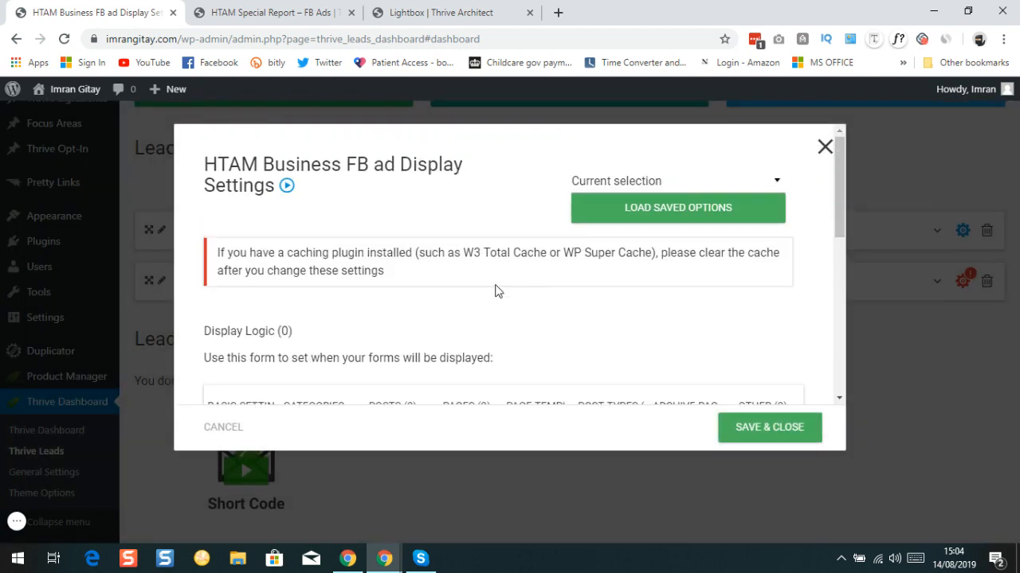
scroll(394, 290, down, 3)
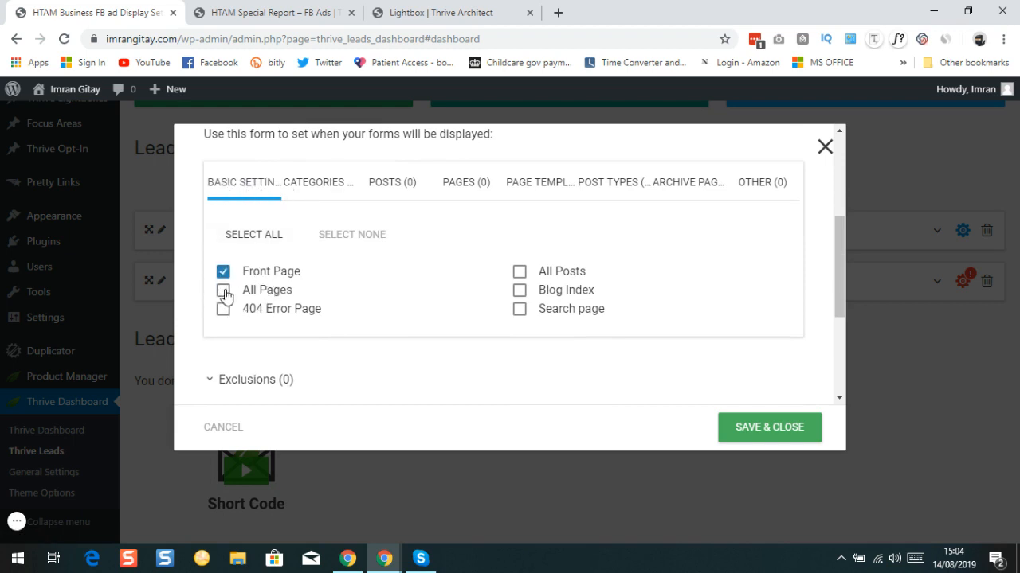
click(521, 272)
click(770, 427)
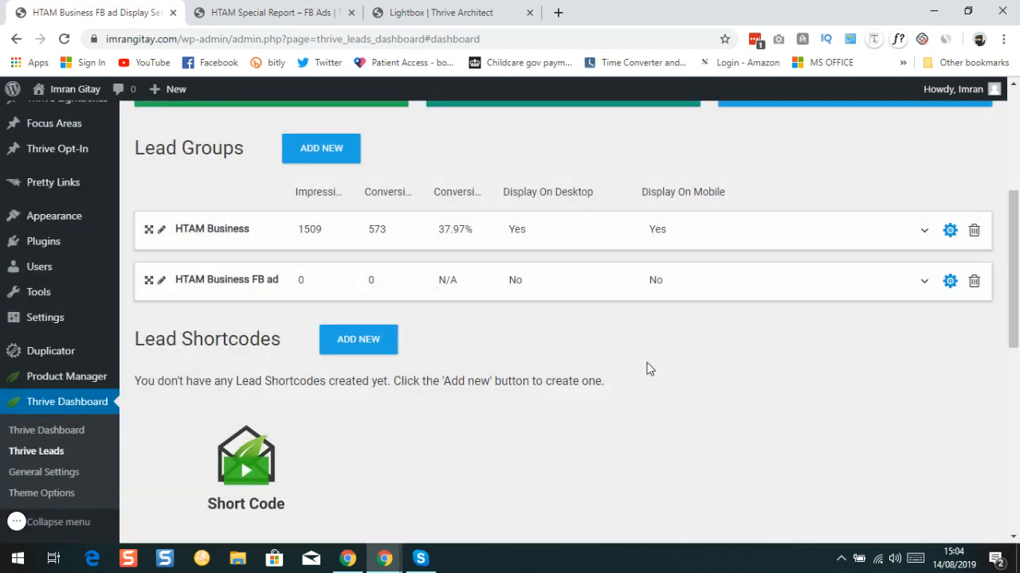
- Expand the HTAM Business FB ad group, add the page HTAM Special Report - FB Ads to its display logic, and save
click(925, 281)
click(948, 282)
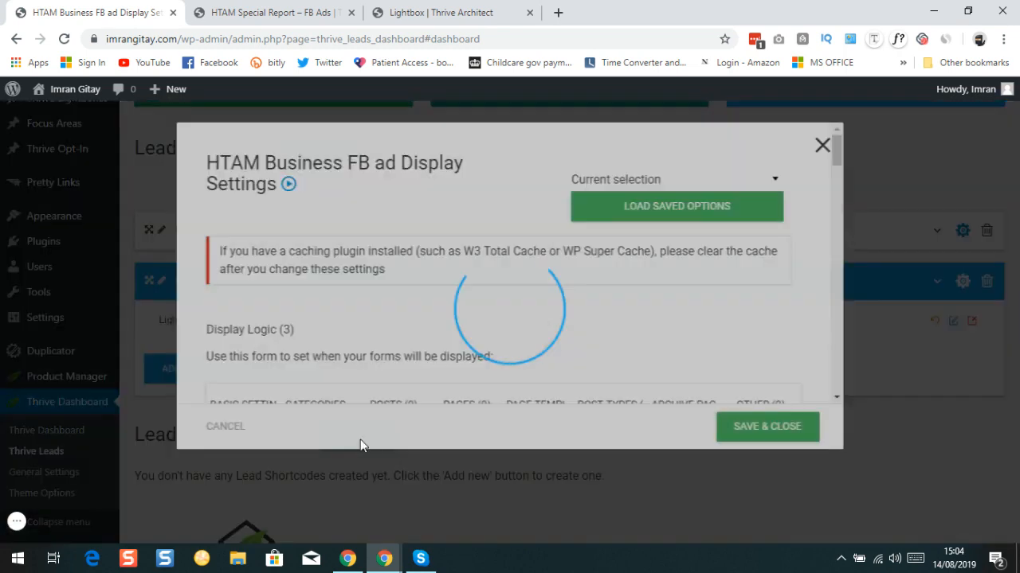
scroll(451, 317, down, 1)
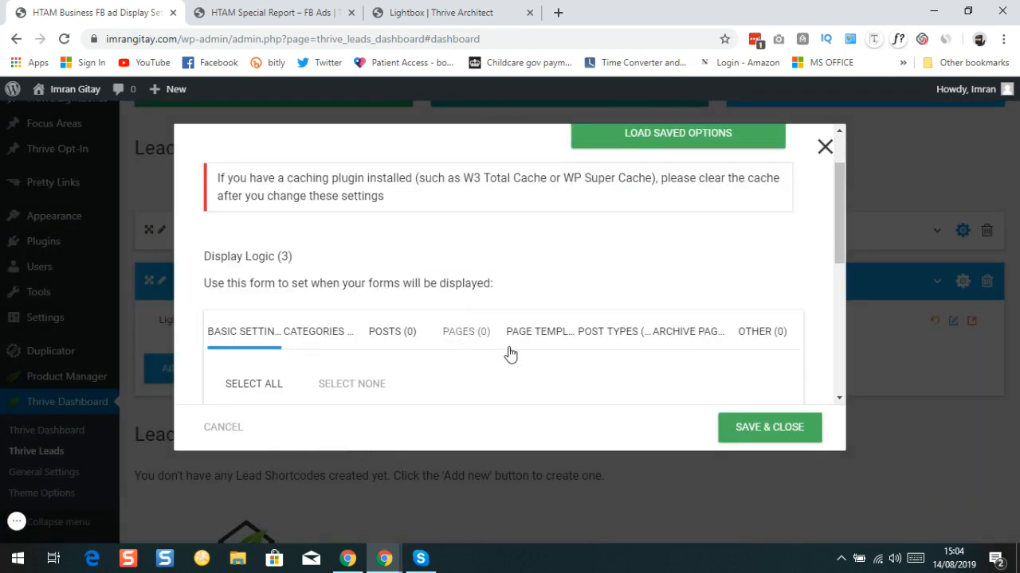
click(458, 338)
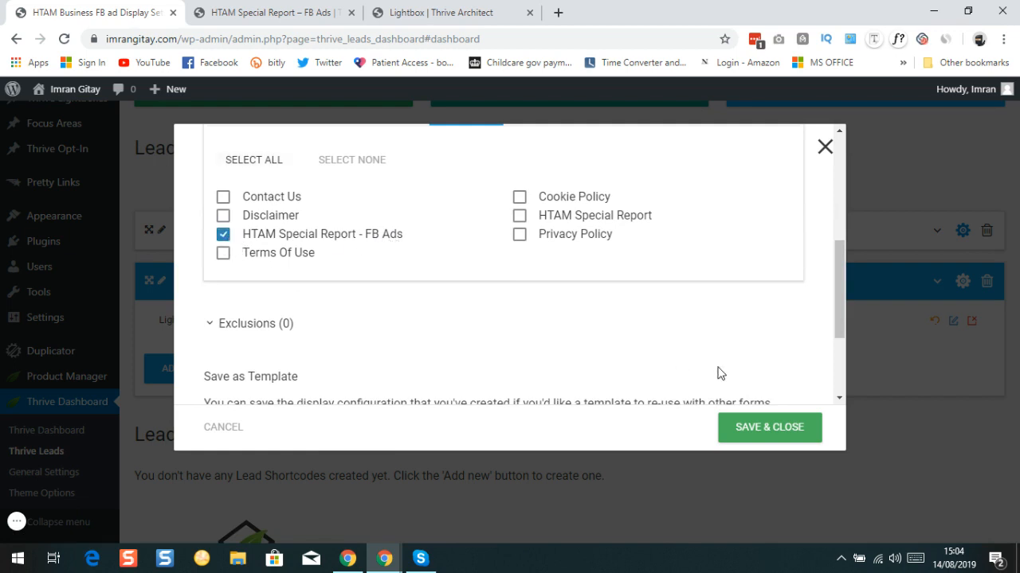
click(781, 418)
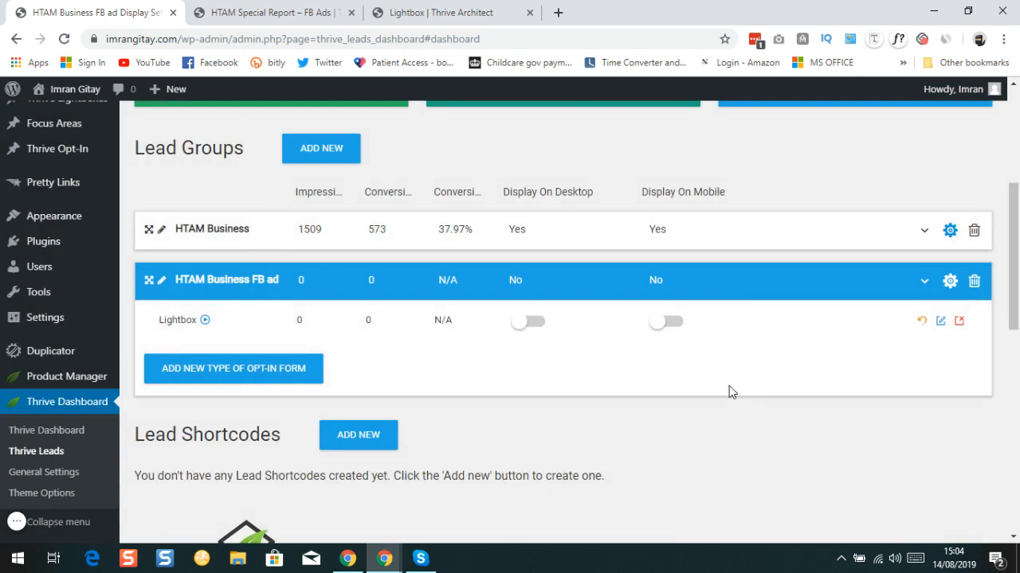
- Enable the HTAM Business FB ad group's Lightbox for display on both desktop and mobile
click(517, 325)
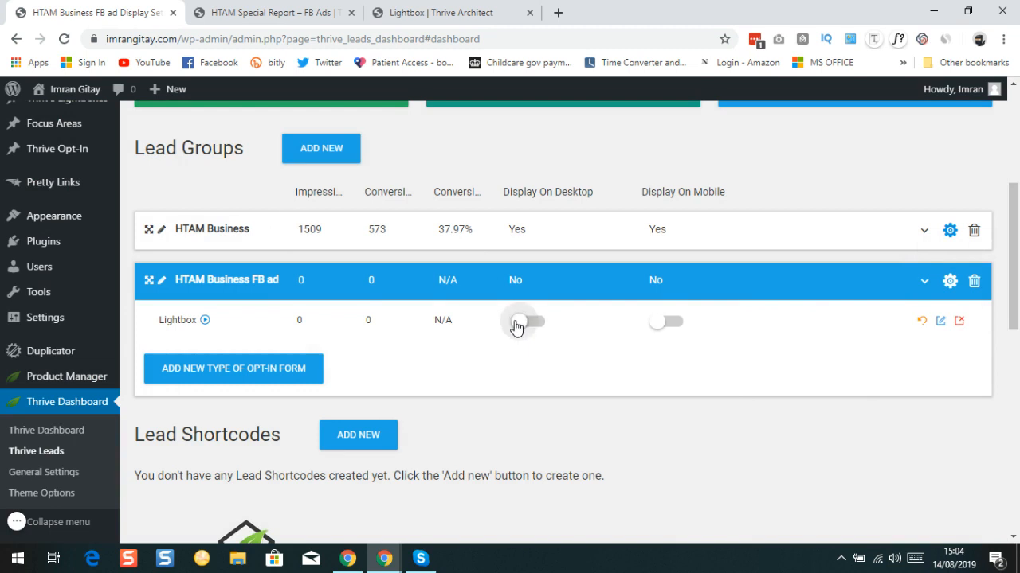
click(660, 325)
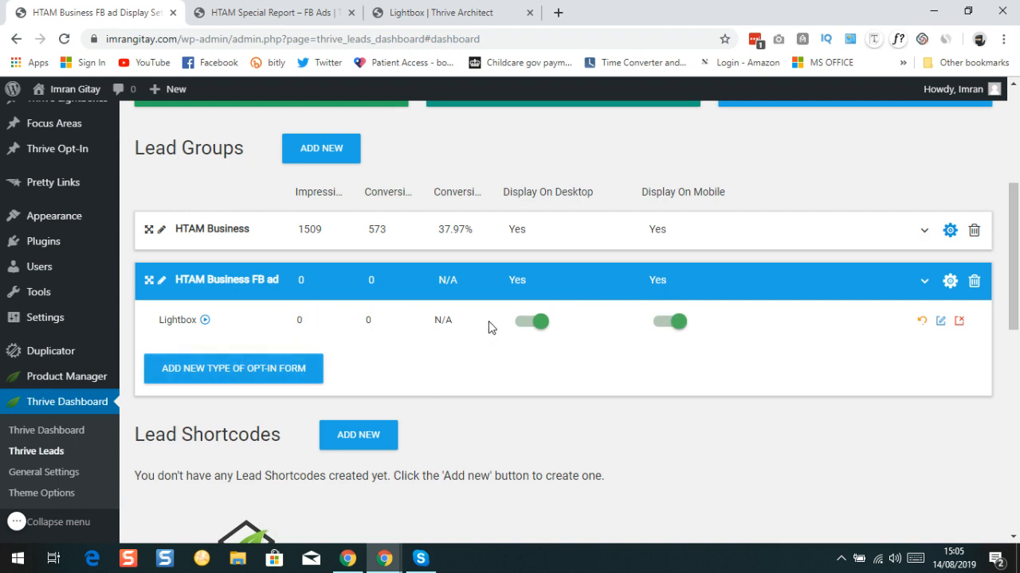
- Switch to the HTAM Special Report – FB Ads landing page open in the Thrive Architect editor
scroll(572, 317, up, 4)
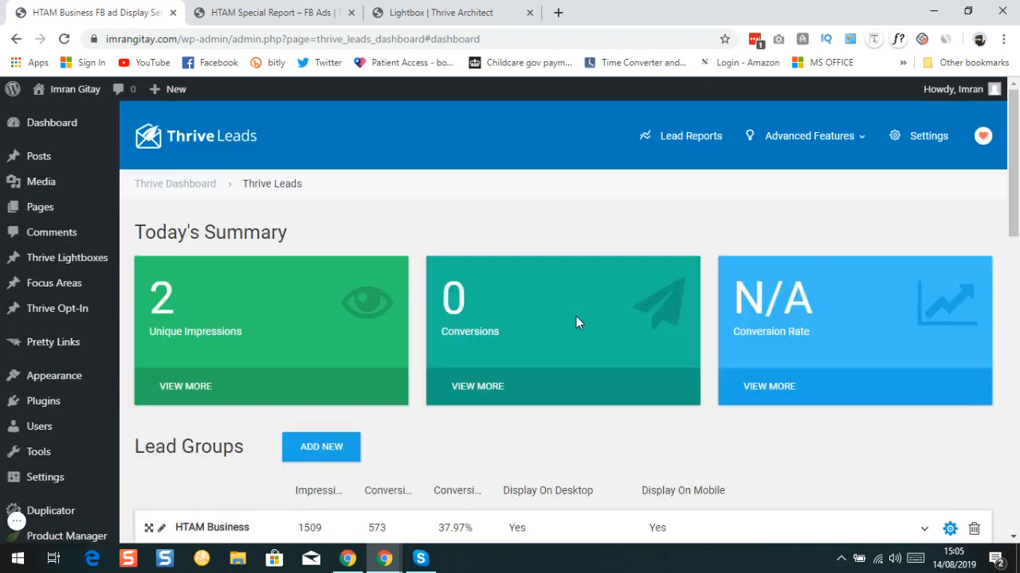
scroll(572, 317, down, 4)
scroll(572, 319, up, 2)
scroll(571, 318, down, 2)
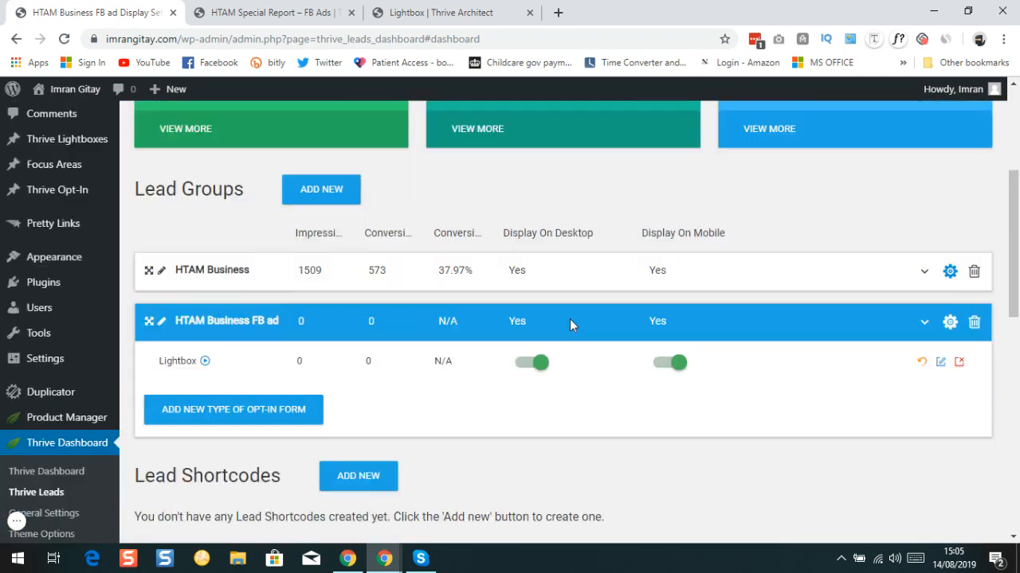
scroll(82, 363, up, 4)
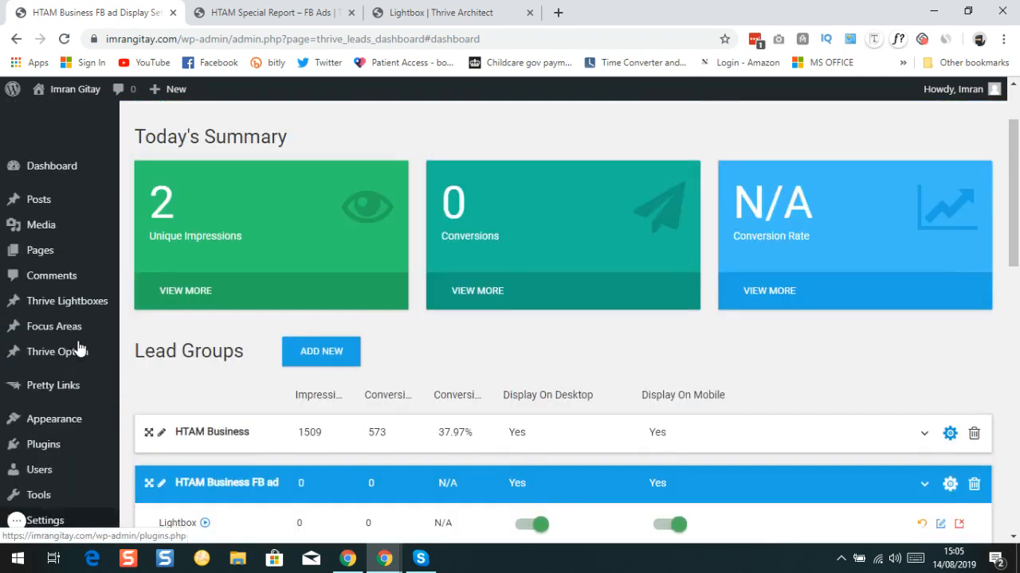
click(307, 15)
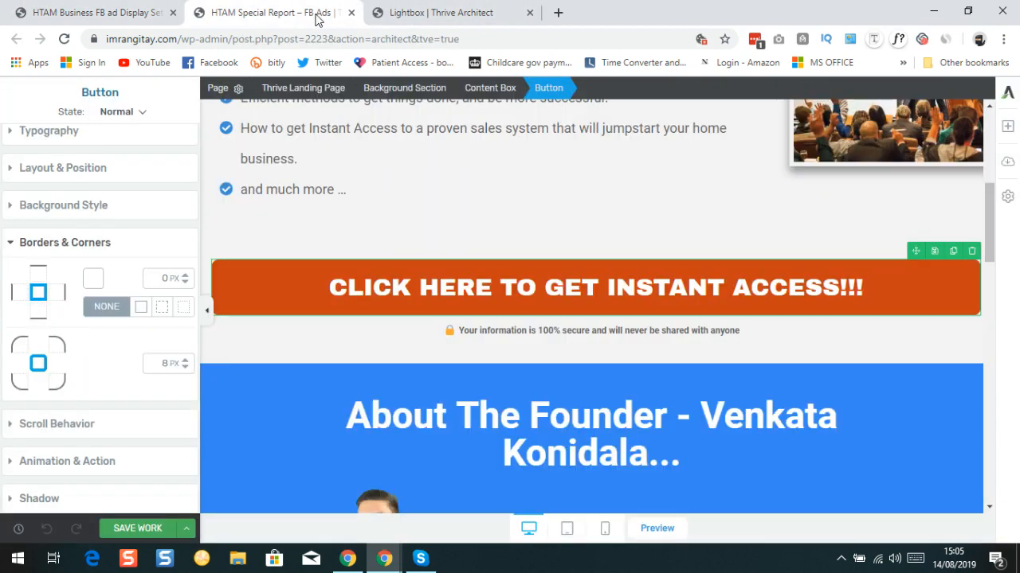
- Close the HTAM Special Report – FB Ads landing page editor and the Lightbox editor, leaving only the Thrive Leads dashboard open
click(352, 13)
click(351, 12)
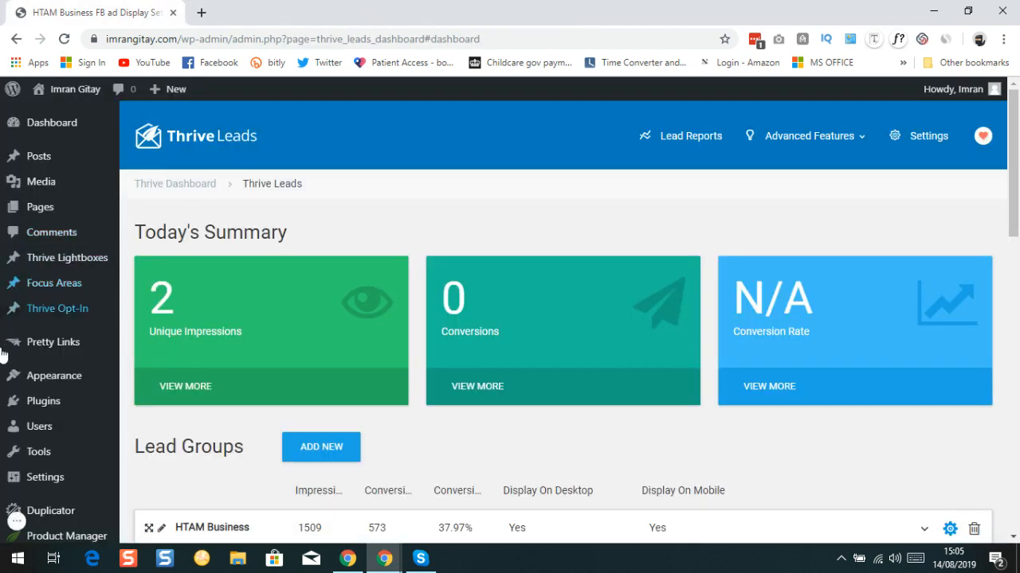
- Go to the site's list of all pages and view the live HTAM Special Report – FB Ads page
scroll(246, 387, down, 2)
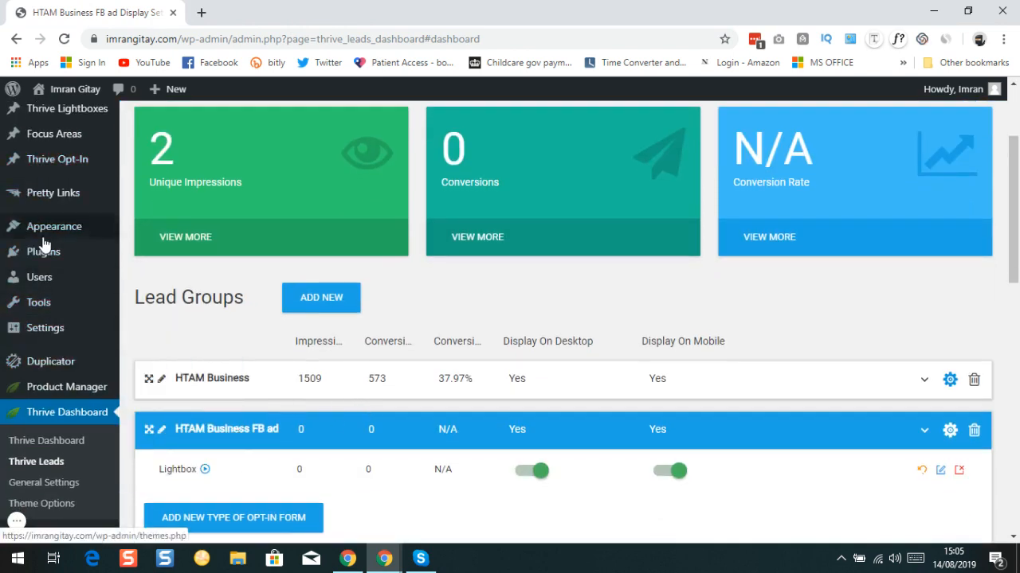
mouse_move(46, 241)
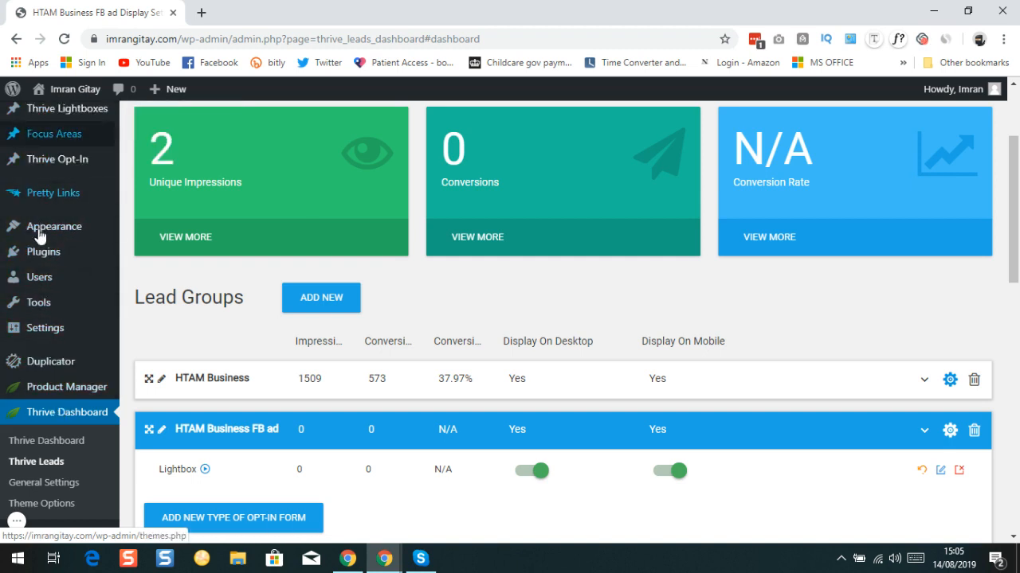
scroll(31, 235, up, 2)
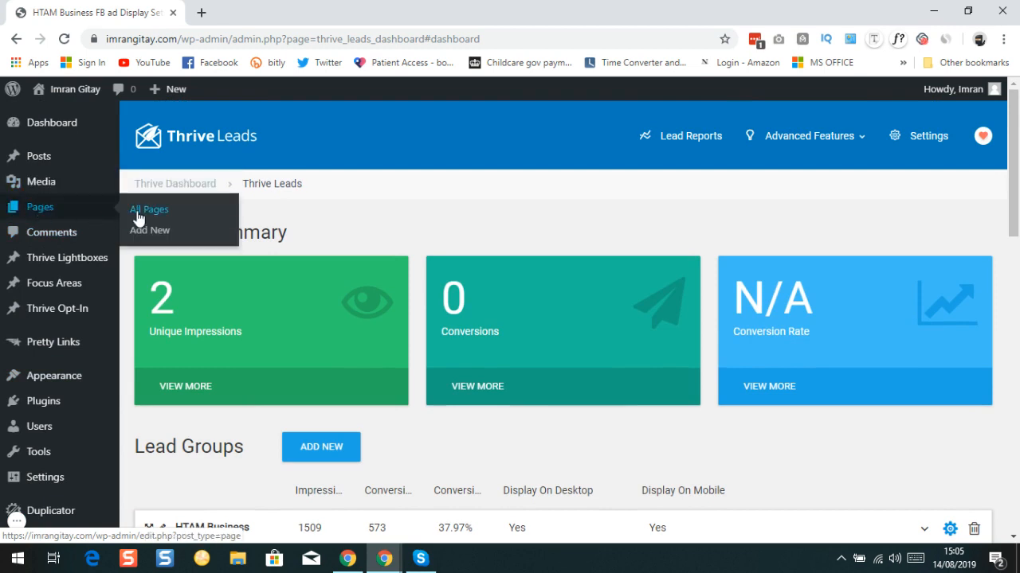
click(137, 213)
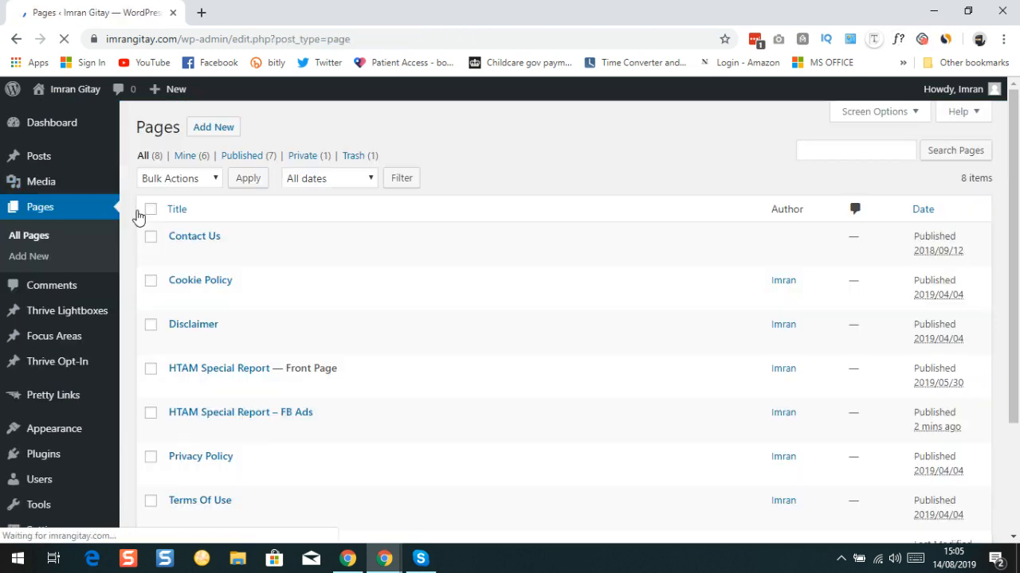
mouse_move(246, 419)
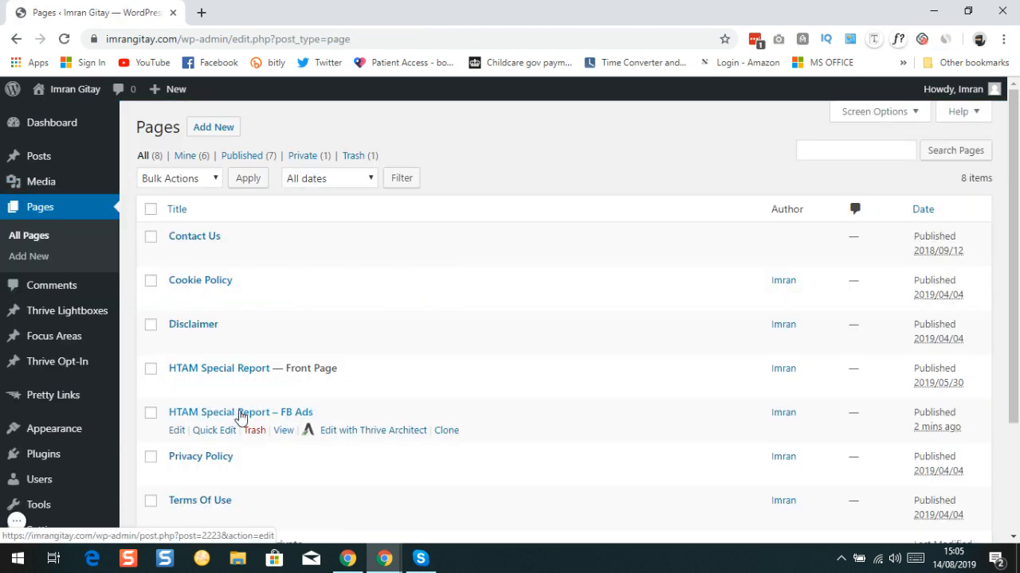
click(283, 432)
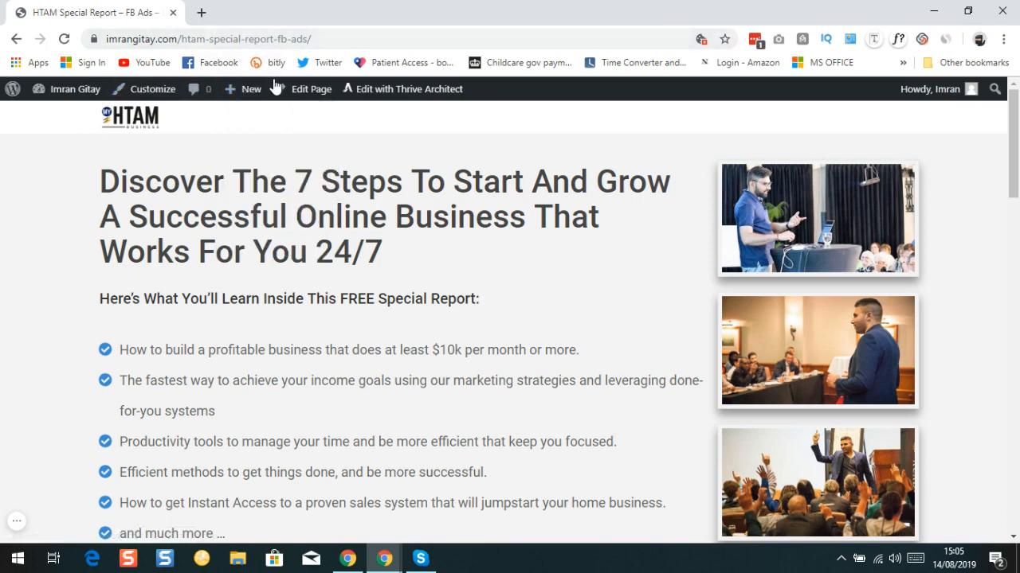
- Test the opt-in lightbox from the instant-access button above the founder section, close it, and test the button above the footer
scroll(275, 128, down, 2)
scroll(275, 128, down, 5)
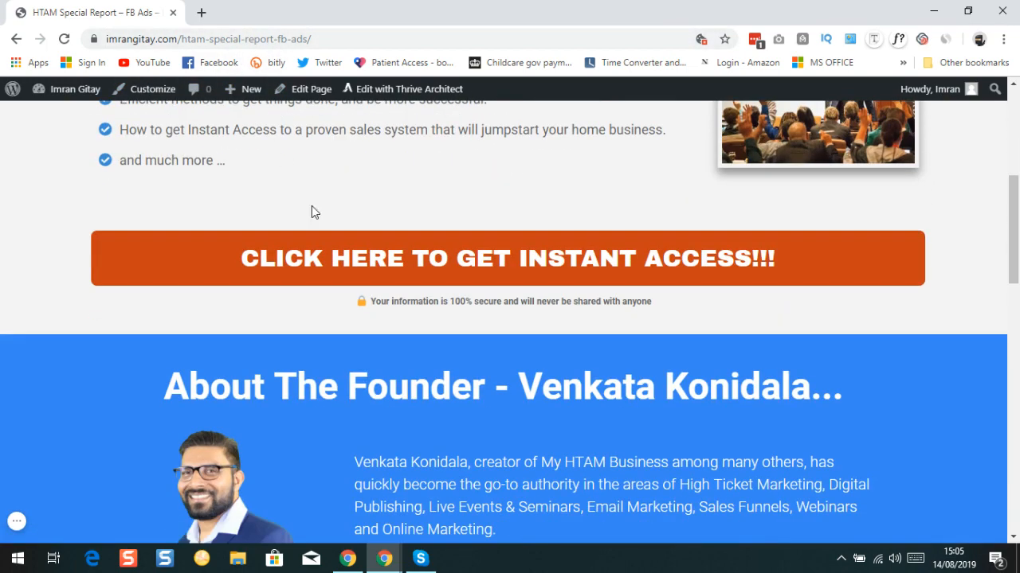
click(432, 257)
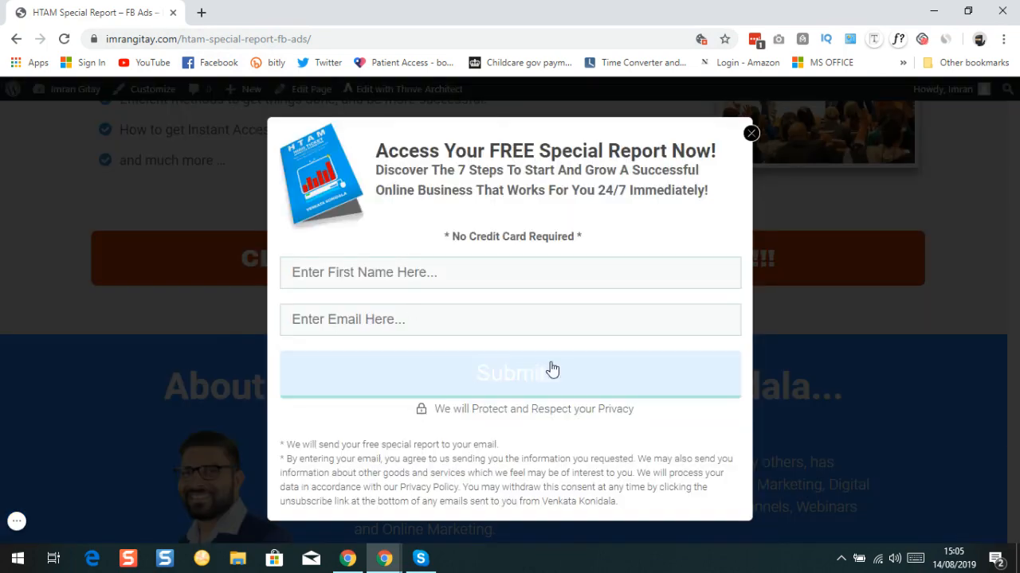
click(750, 134)
scroll(471, 232, down, 10)
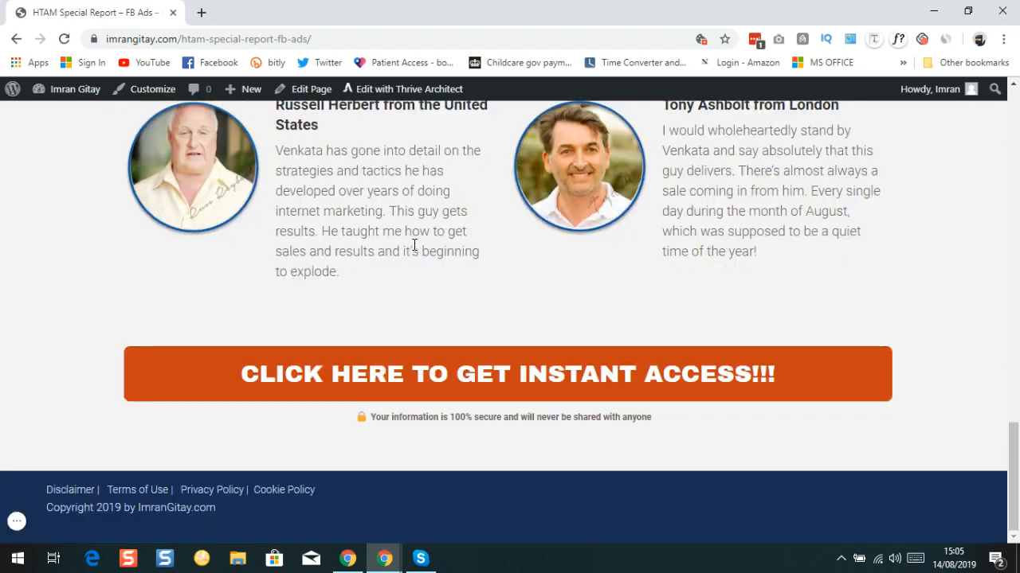
click(452, 376)
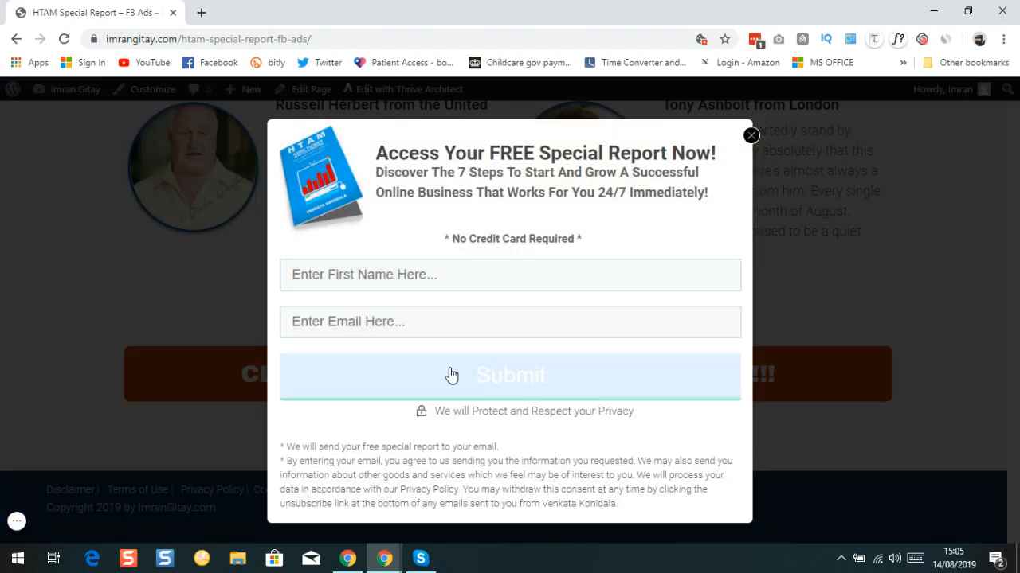